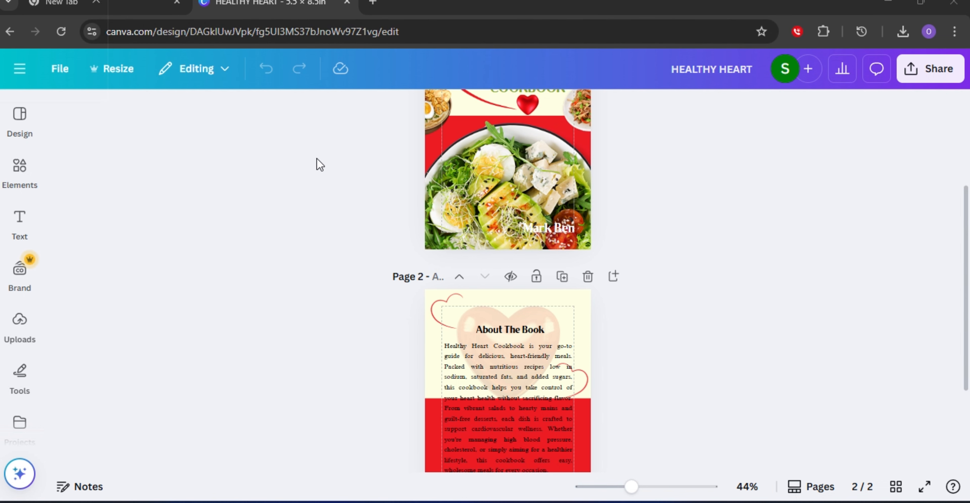
Review the cookbook's front cover and About The Book pages by scrolling between them.
scroll(597, 152, down, 3)
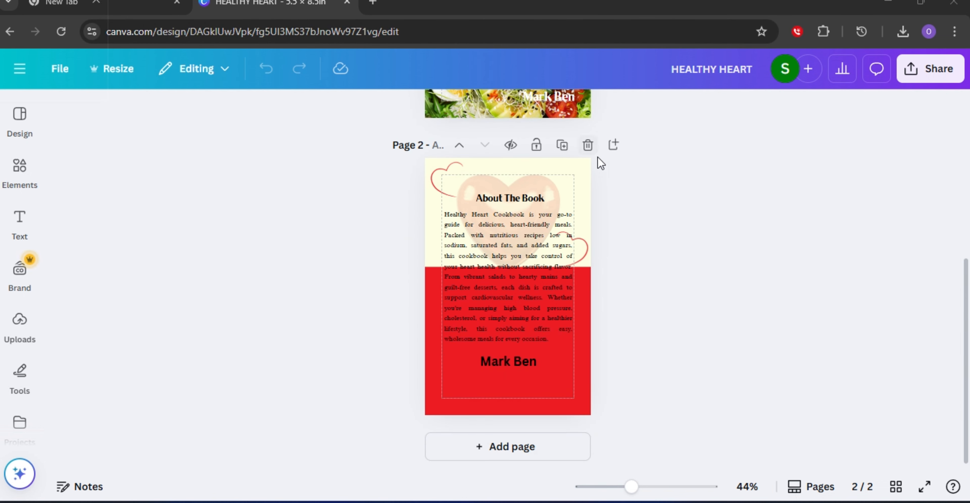
scroll(576, 241, up, 4)
scroll(575, 240, up, 3)
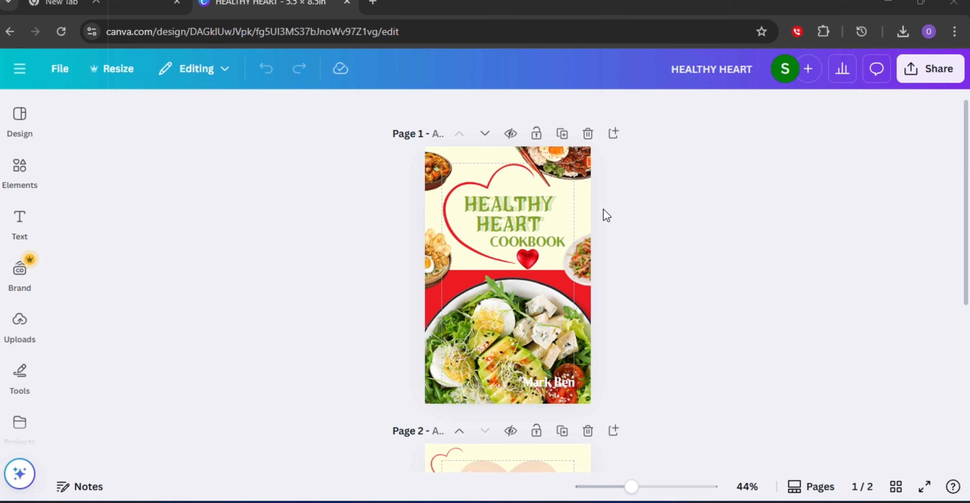
scroll(552, 231, down, 5)
scroll(553, 225, down, 2)
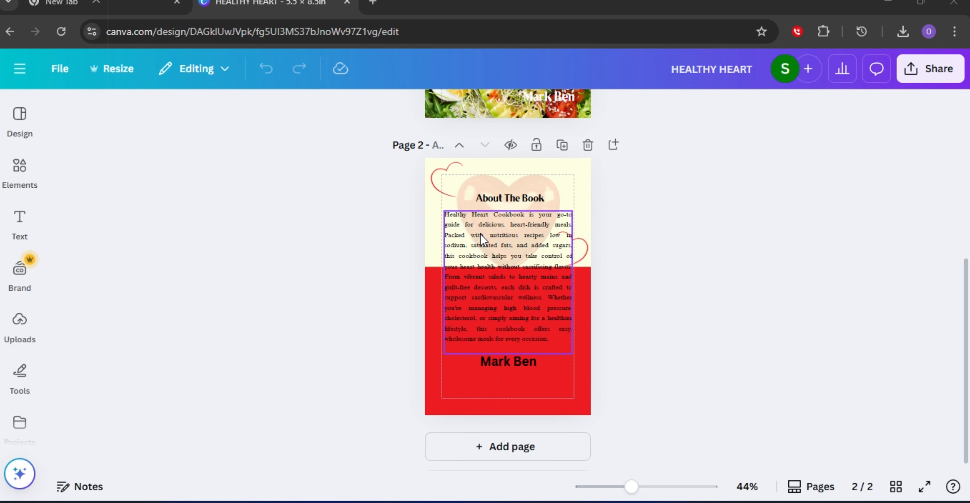
scroll(477, 241, up, 5)
scroll(599, 149, up, 2)
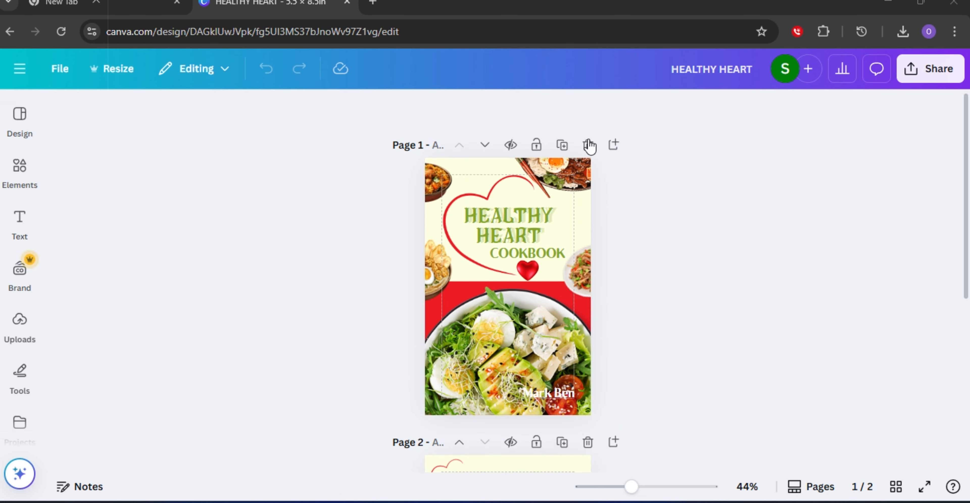
scroll(387, 207, down, 5)
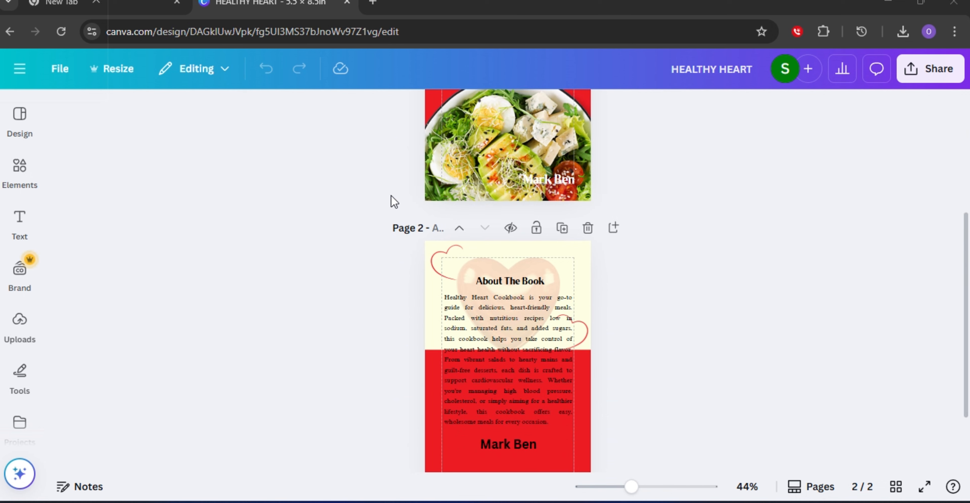
scroll(390, 188, up, 3)
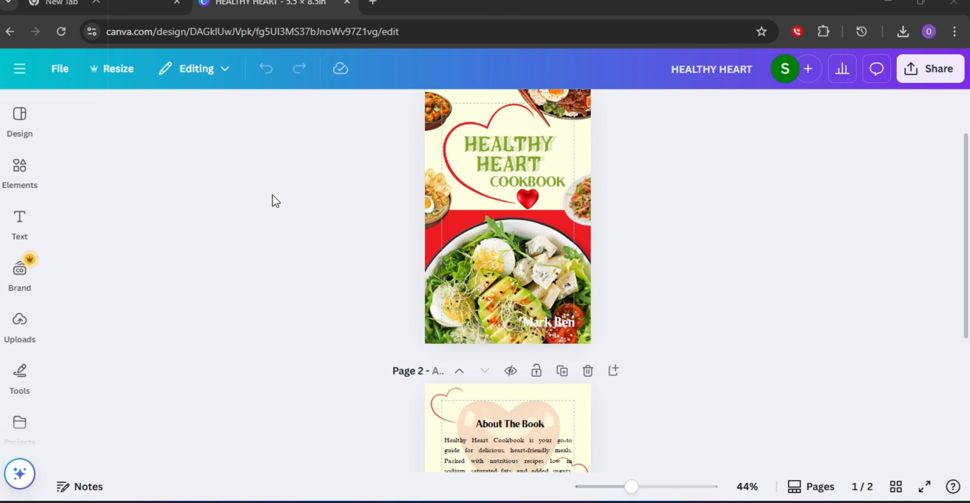
scroll(414, 189, down, 5)
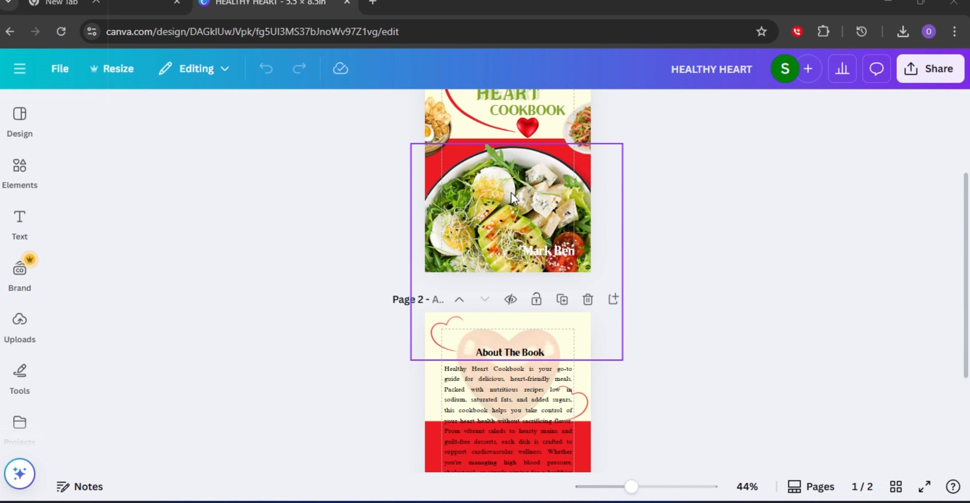
scroll(565, 203, up, 7)
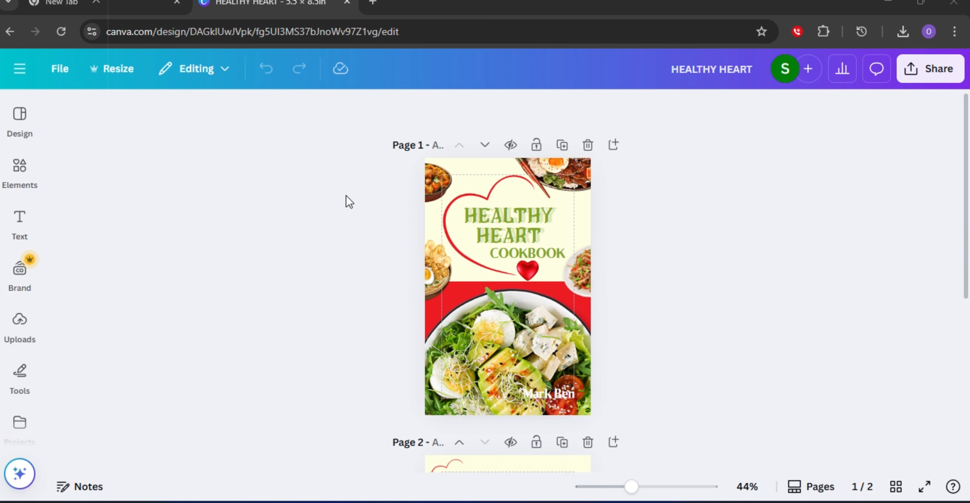
scroll(346, 195, down, 2)
scroll(346, 195, down, 5)
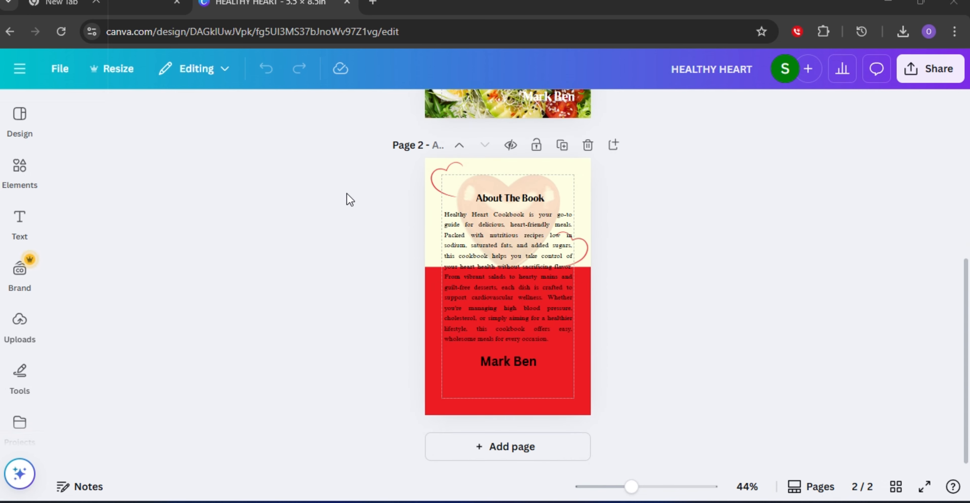
scroll(347, 197, up, 7)
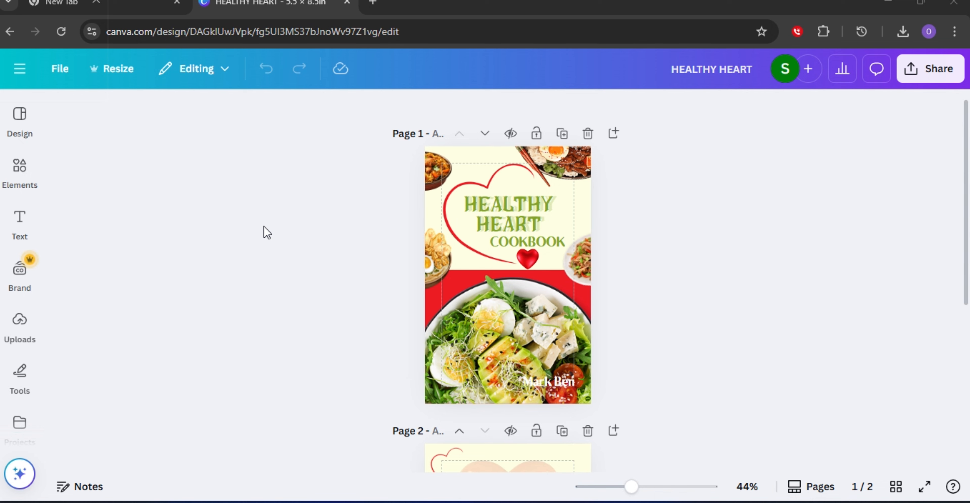
scroll(289, 244, down, 2)
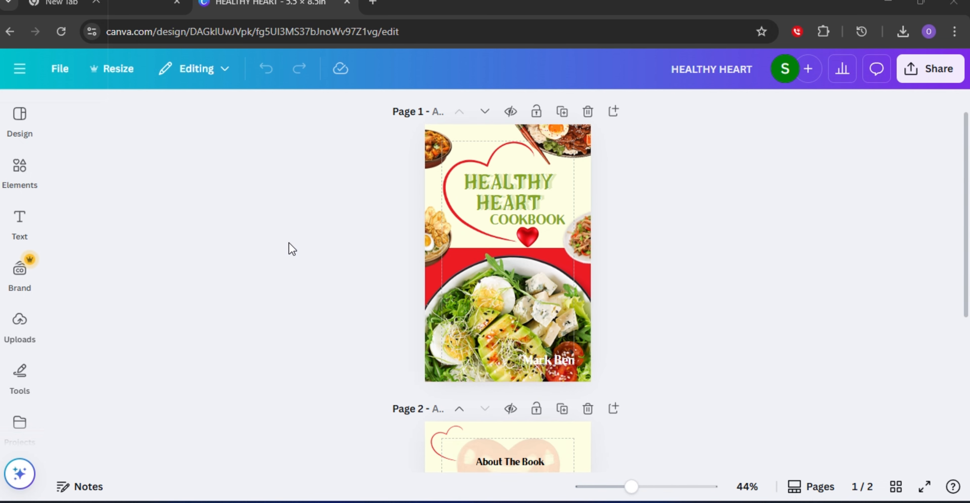
scroll(286, 230, up, 2)
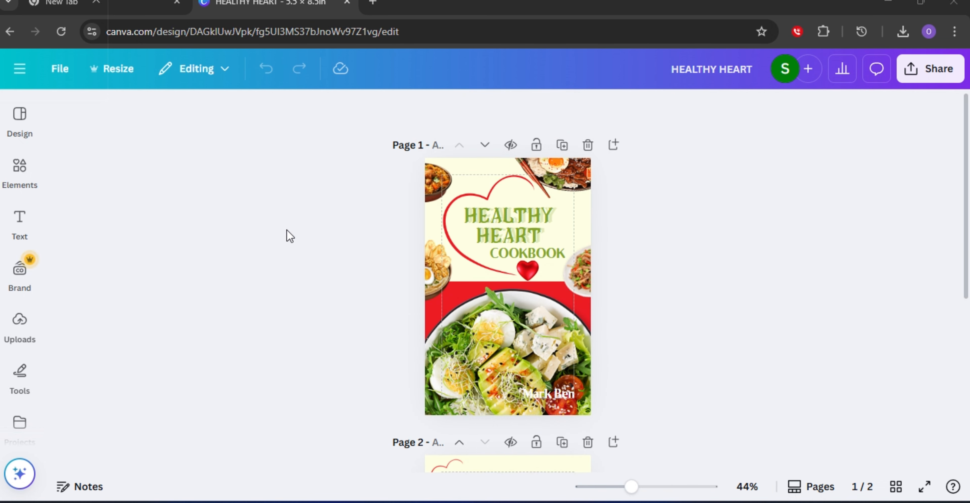
scroll(289, 233, down, 5)
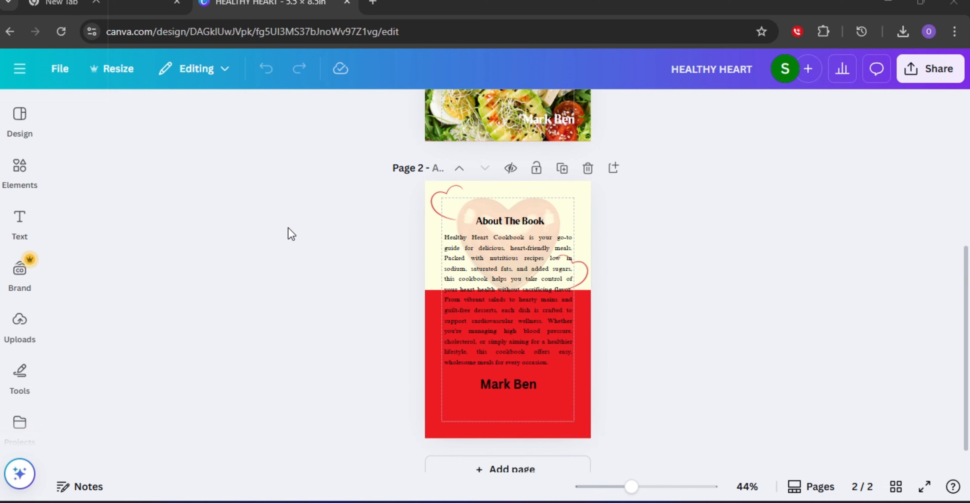
scroll(336, 286, up, 2)
scroll(376, 311, up, 5)
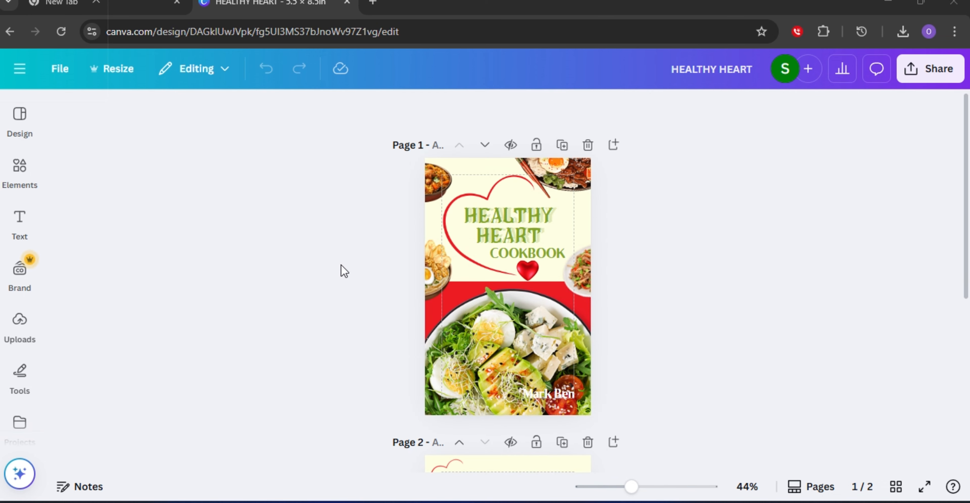
scroll(344, 264, down, 3)
scroll(345, 264, up, 3)
scroll(348, 268, down, 4)
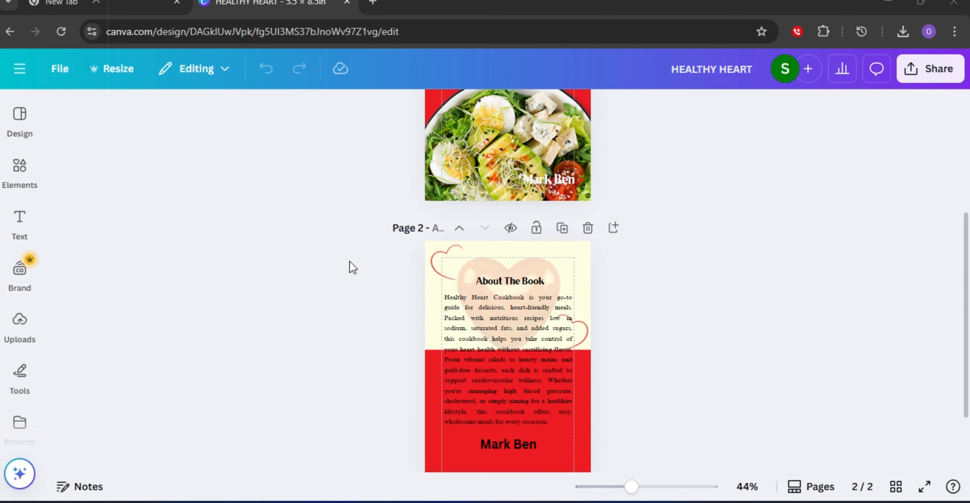
scroll(316, 255, up, 2)
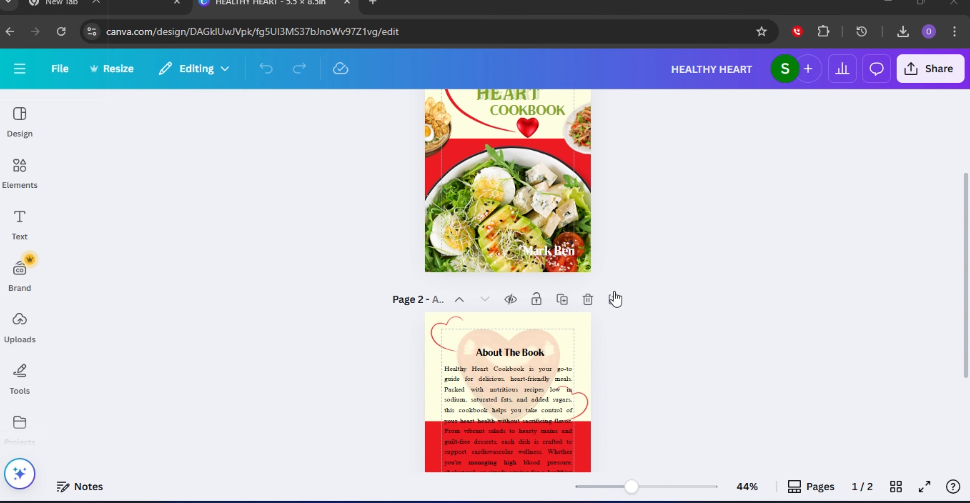
scroll(617, 297, up, 4)
scroll(642, 260, down, 8)
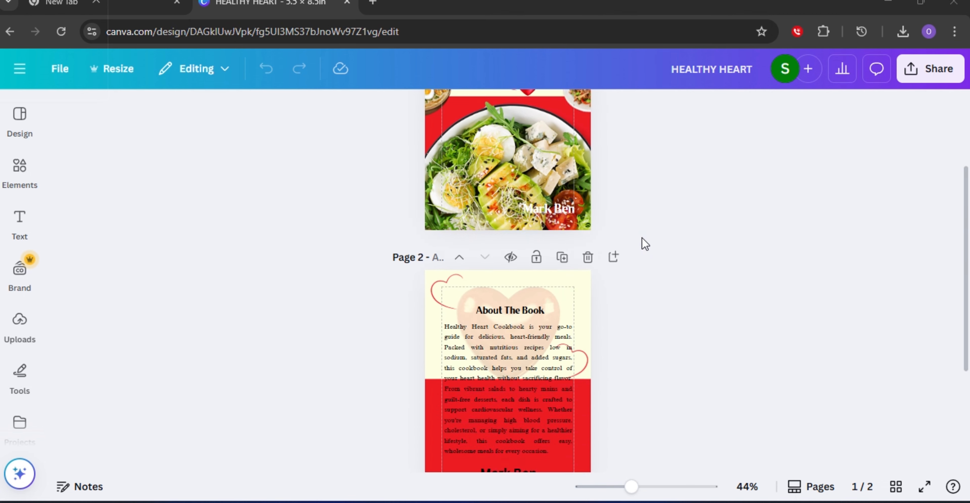
scroll(630, 267, up, 8)
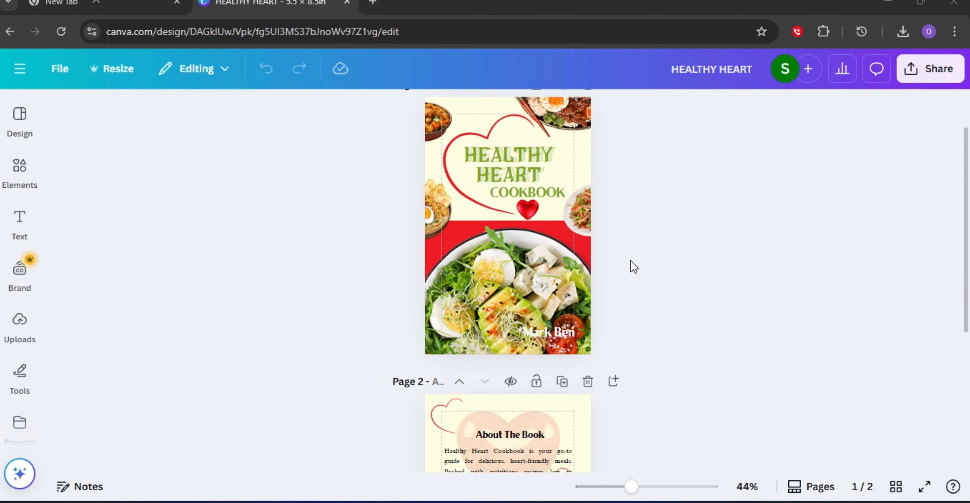
scroll(633, 267, down, 8)
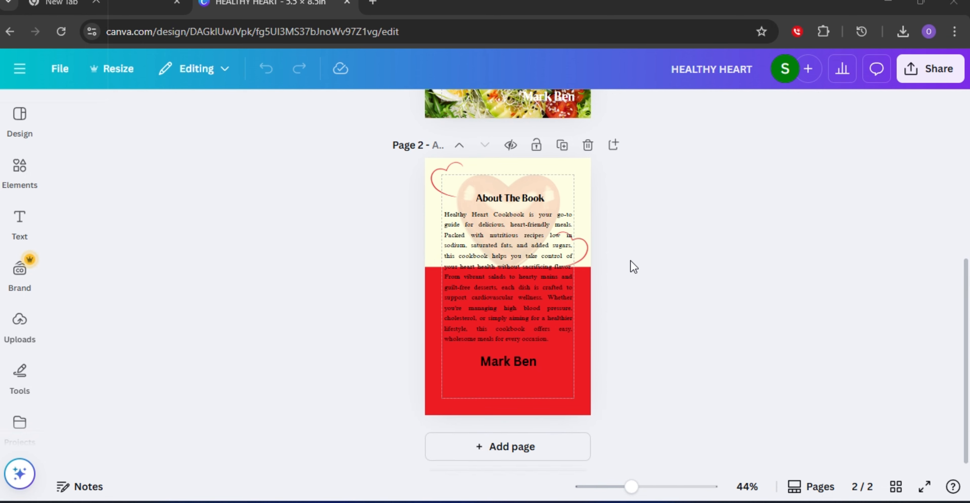
scroll(633, 267, up, 6)
scroll(633, 266, up, 2)
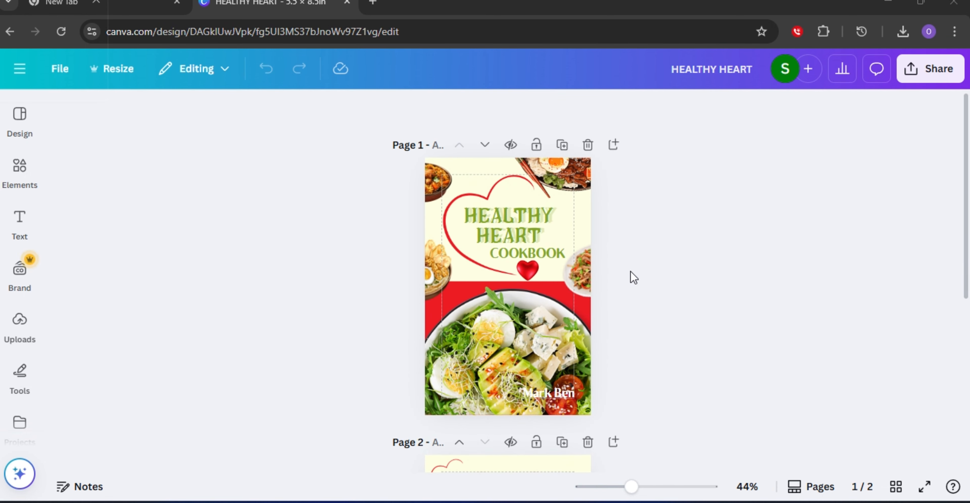
scroll(632, 278, down, 7)
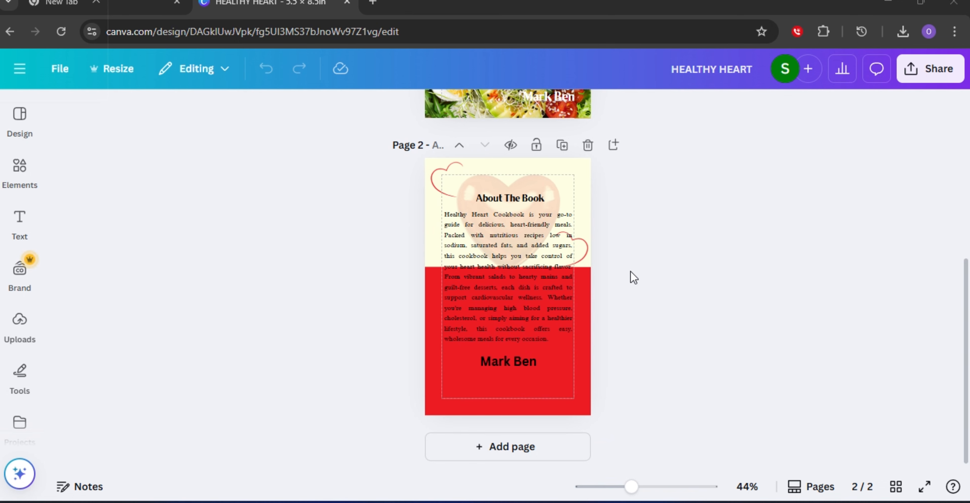
scroll(634, 278, up, 5)
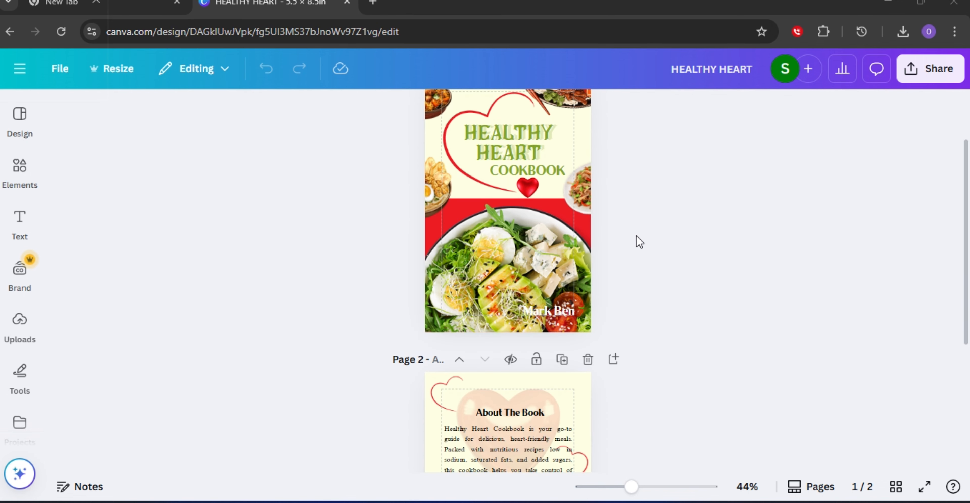
scroll(634, 244, up, 2)
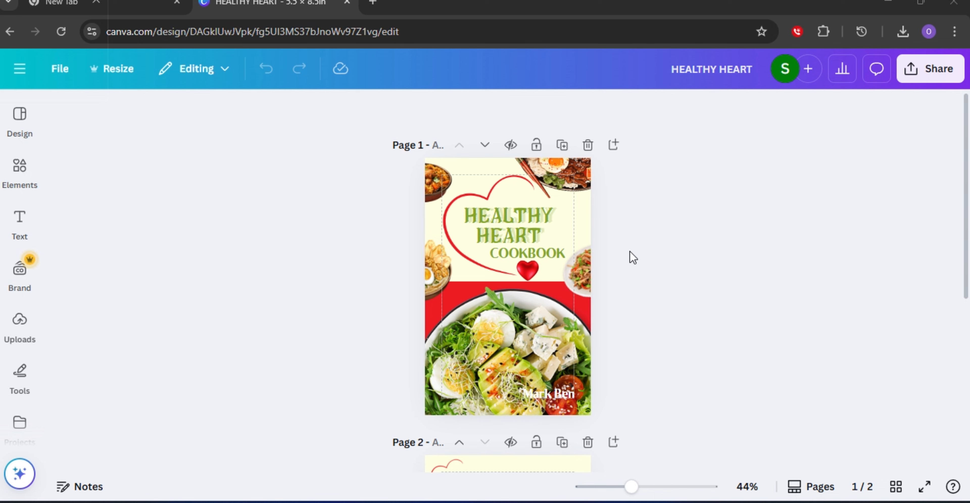
scroll(685, 225, down, 7)
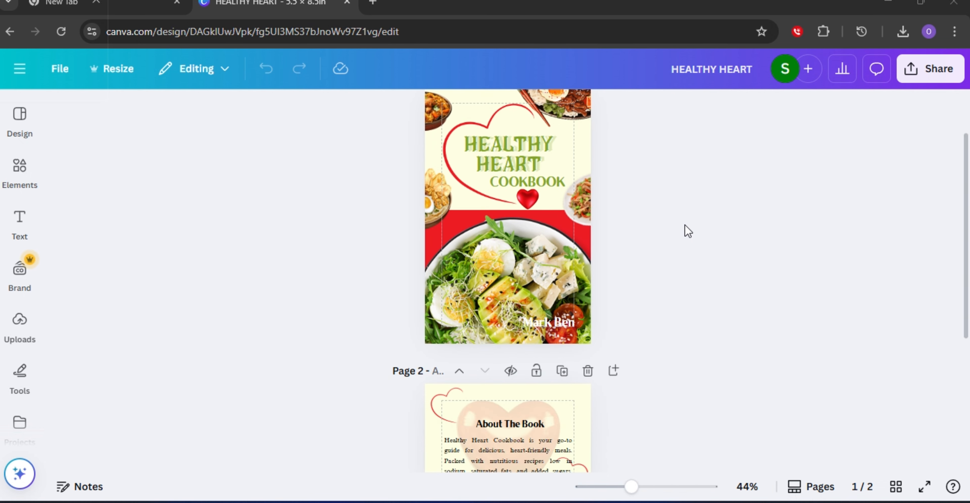
scroll(686, 220, up, 5)
scroll(680, 226, up, 2)
scroll(689, 240, down, 4)
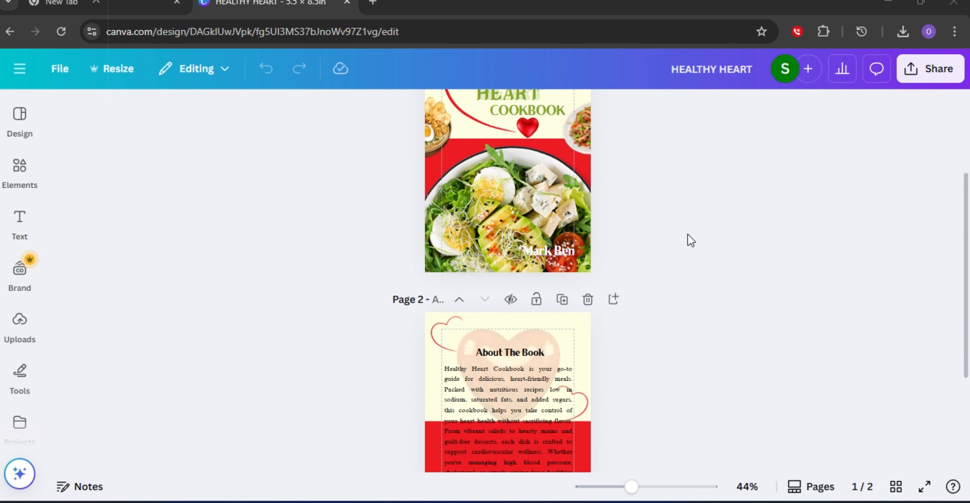
scroll(628, 251, down, 4)
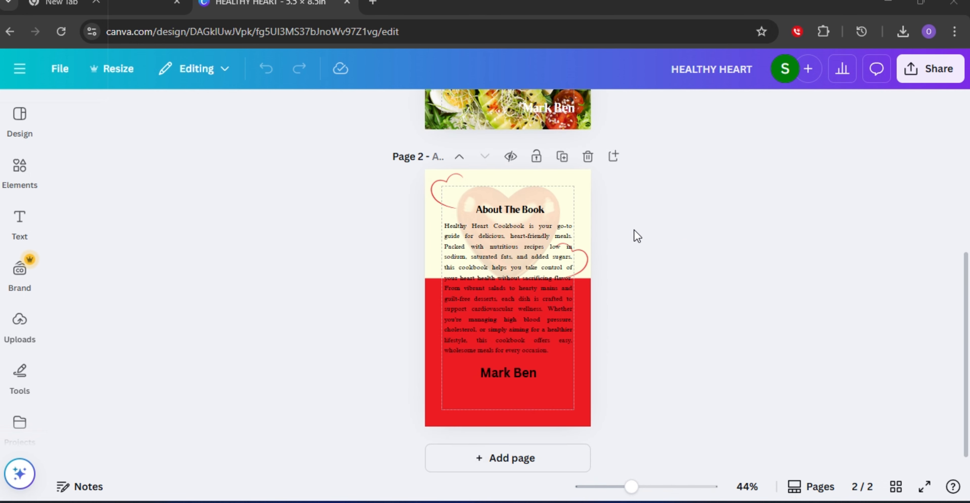
scroll(683, 228, up, 5)
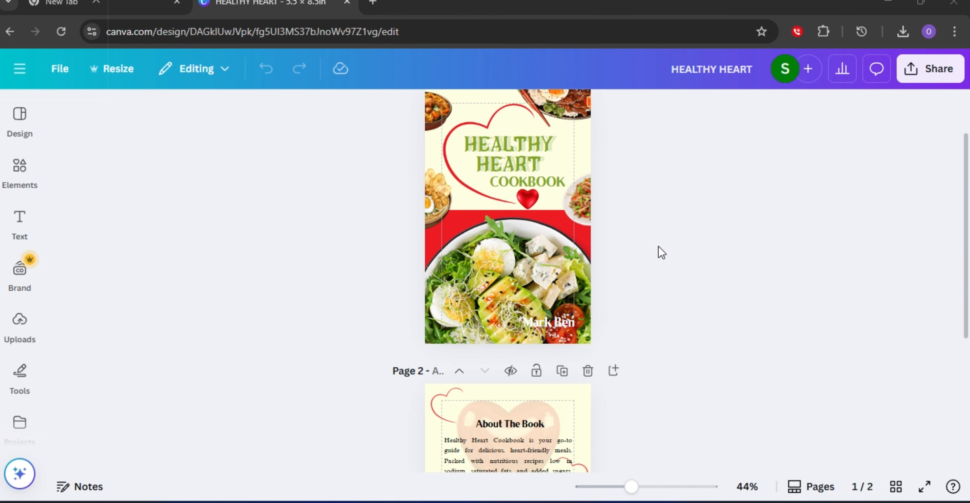
scroll(659, 247, up, 2)
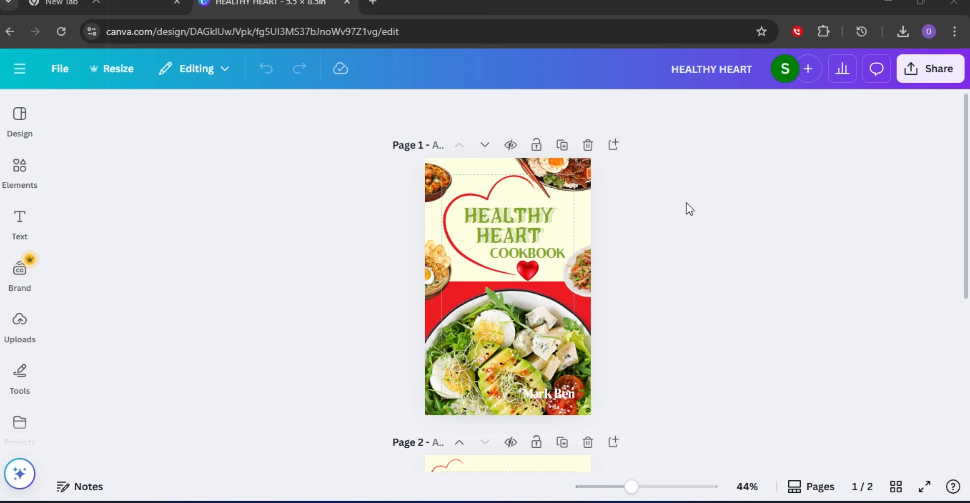
scroll(644, 260, down, 8)
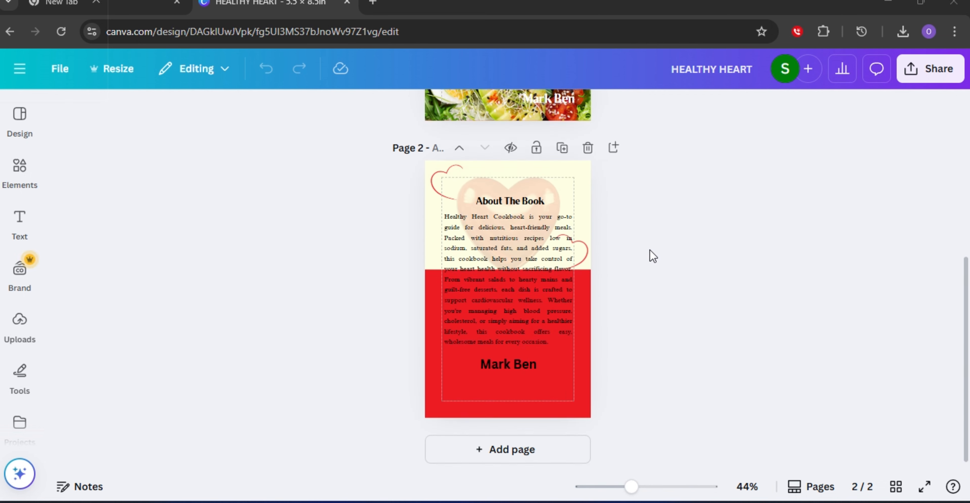
scroll(684, 252, up, 4)
scroll(682, 249, up, 4)
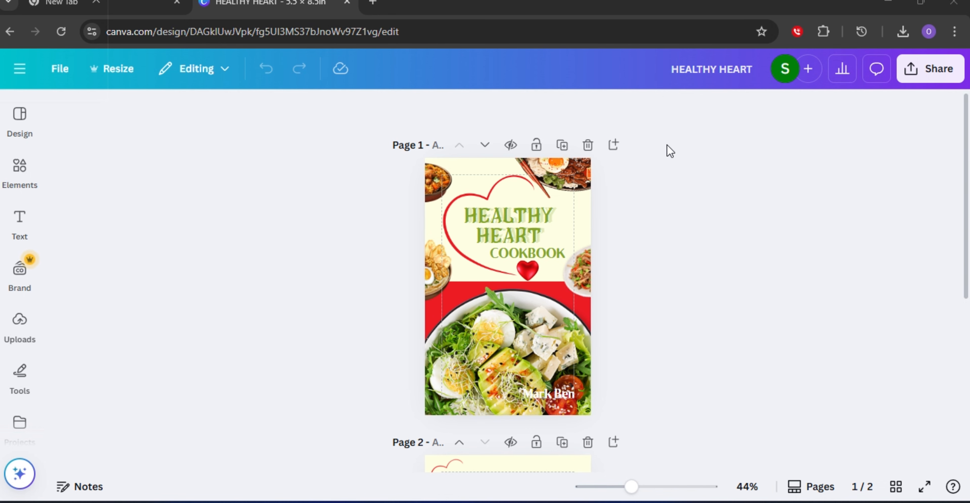
Search for amazon kdp calculator in a new browser tab and open the KDP Cover Calculator page.
click(373, 3)
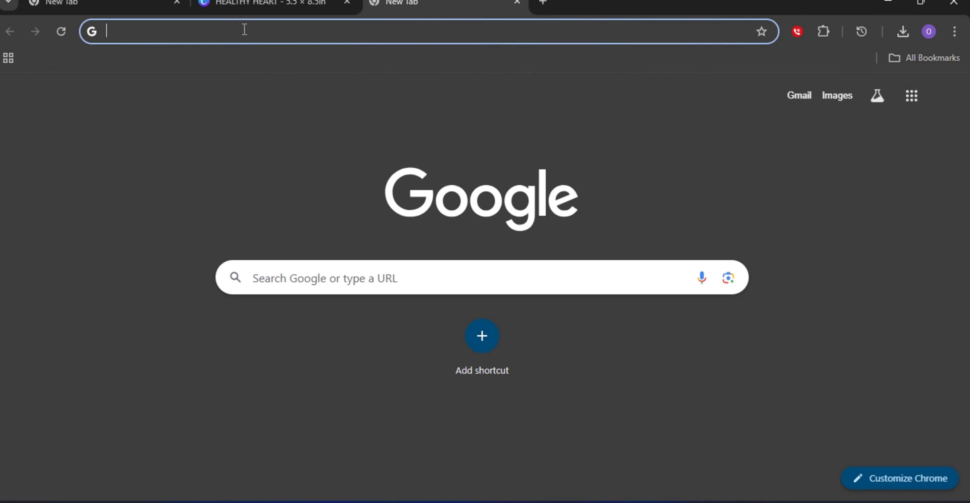
click(237, 29)
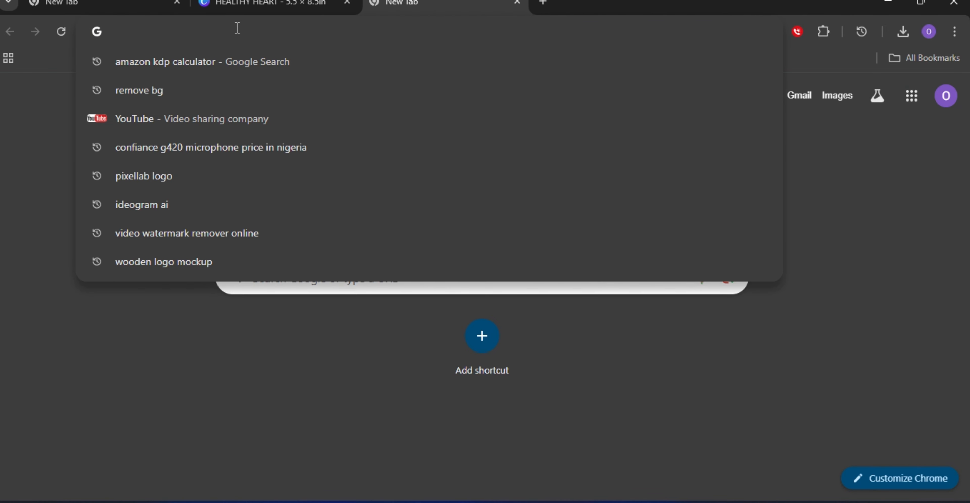
text(a)
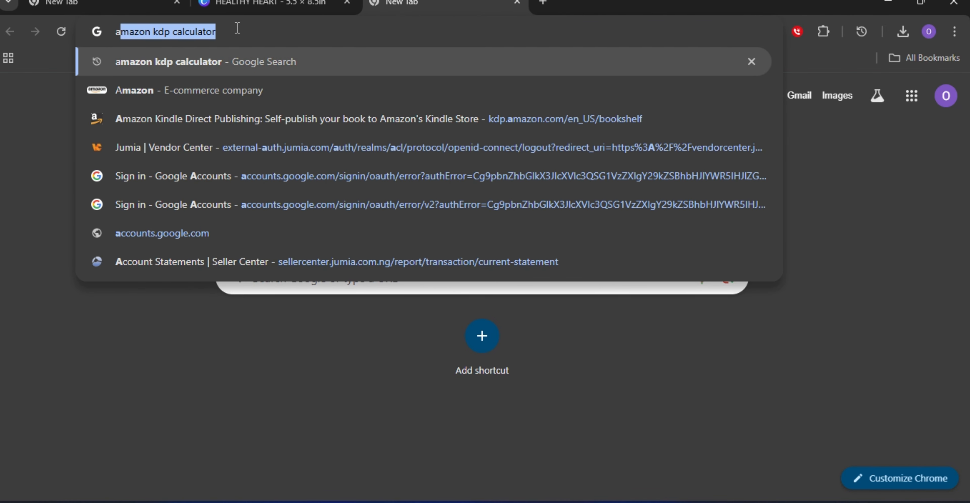
text(m)
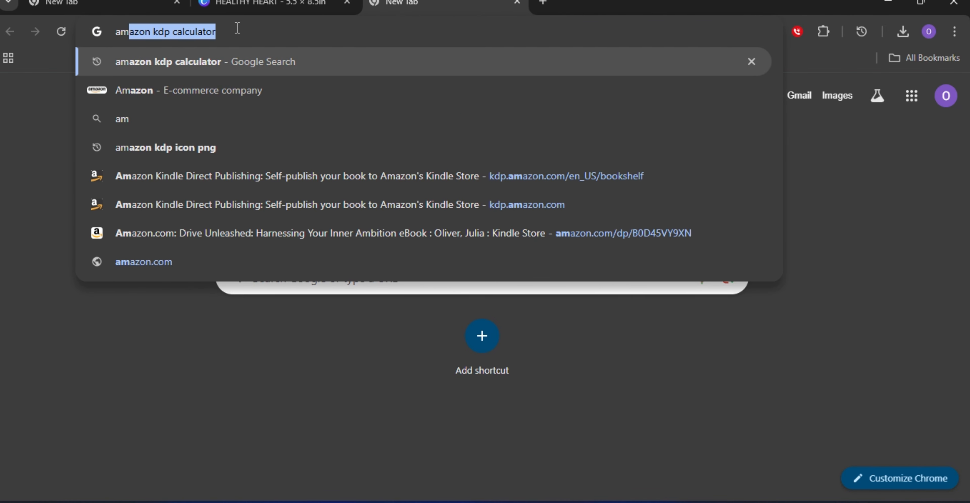
click(191, 64)
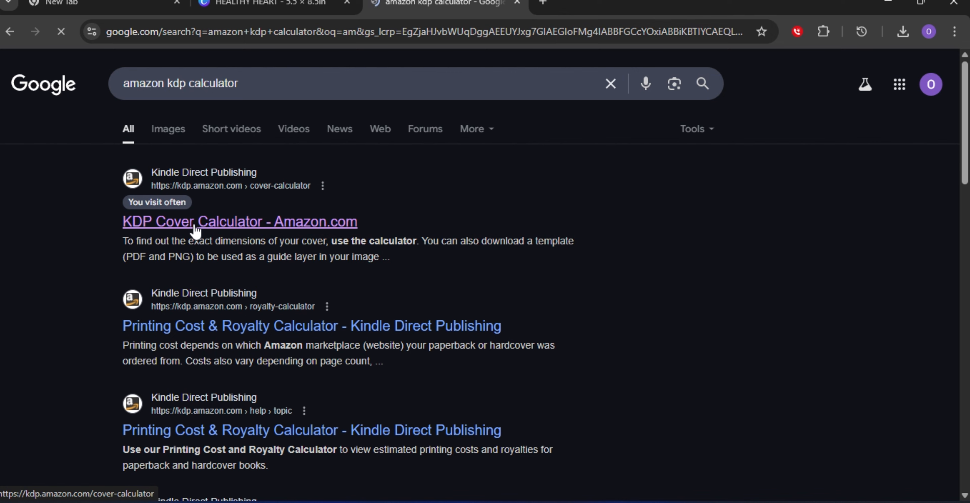
click(194, 226)
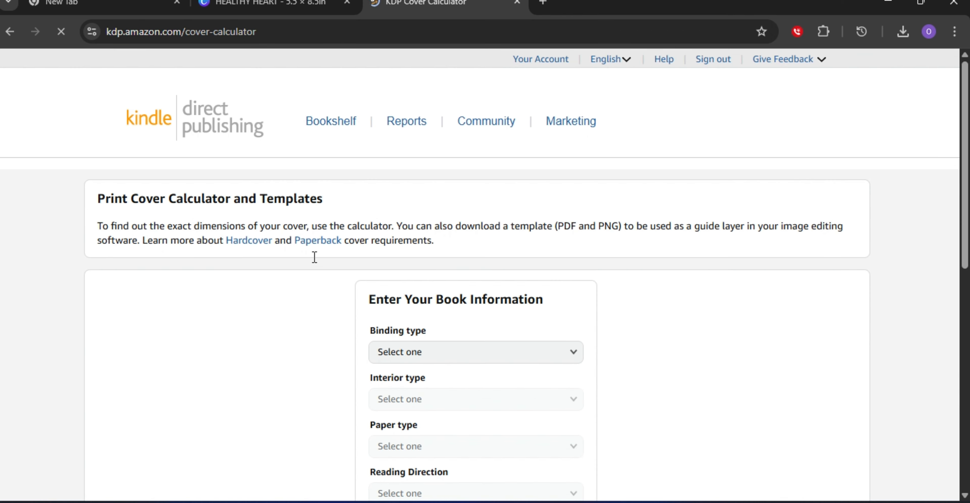
Set the calculator's binding type to Paperback.
scroll(405, 297, down, 3)
scroll(522, 236, down, 2)
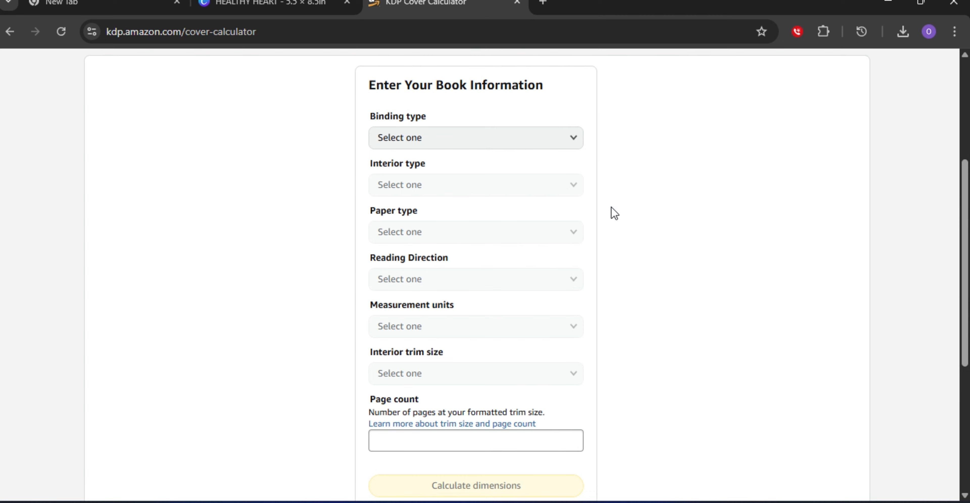
click(575, 140)
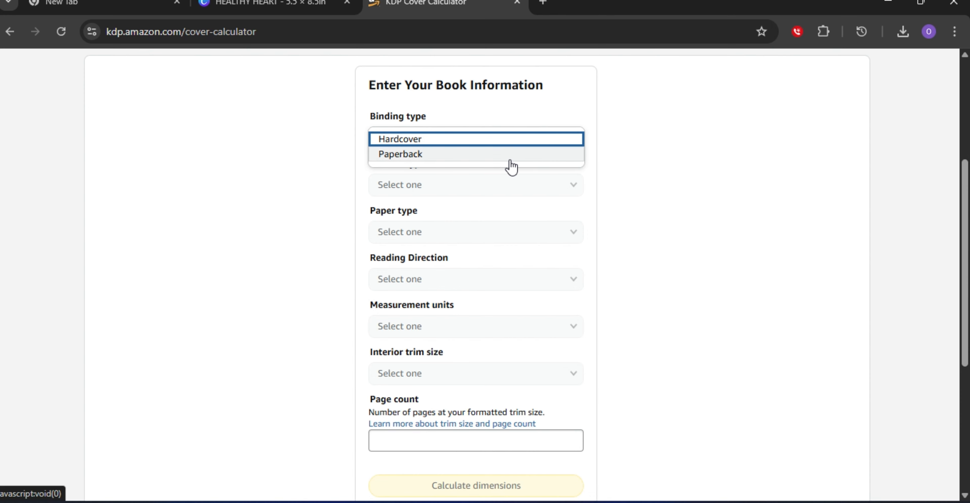
click(511, 154)
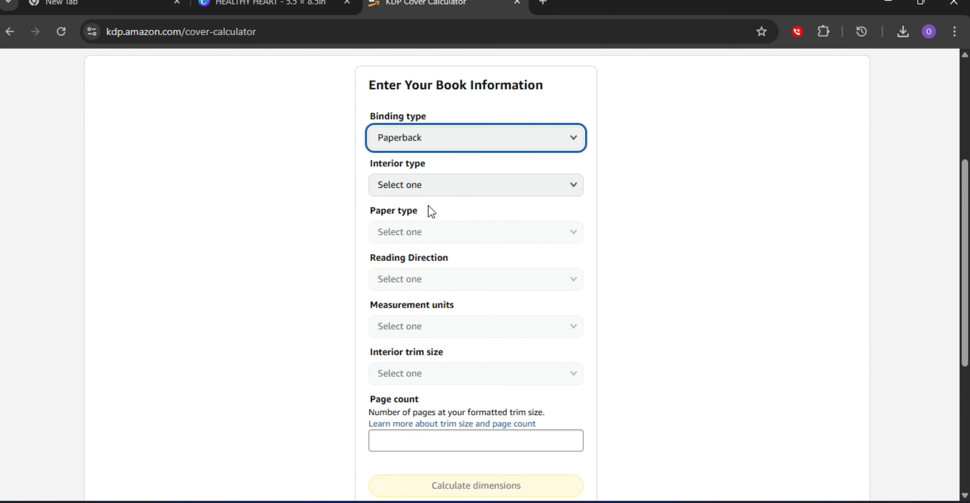
Open the interior type options in the calculator.
click(574, 192)
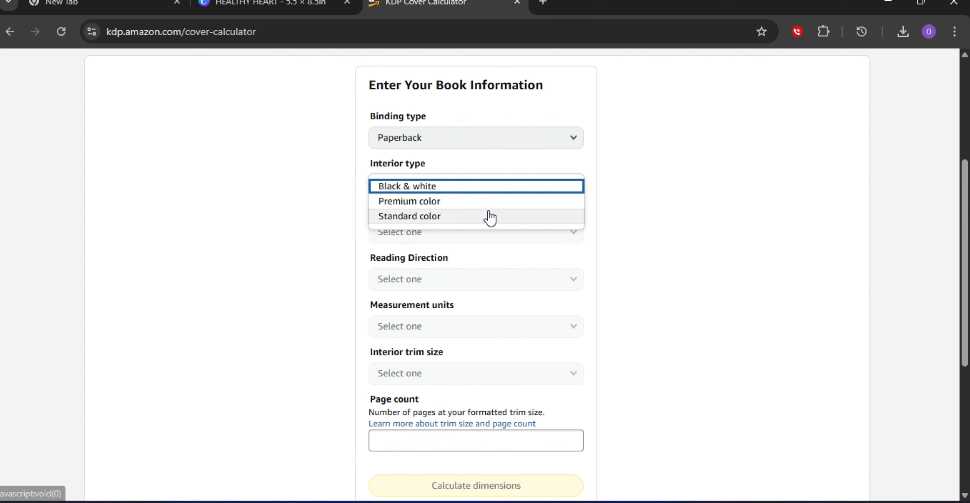
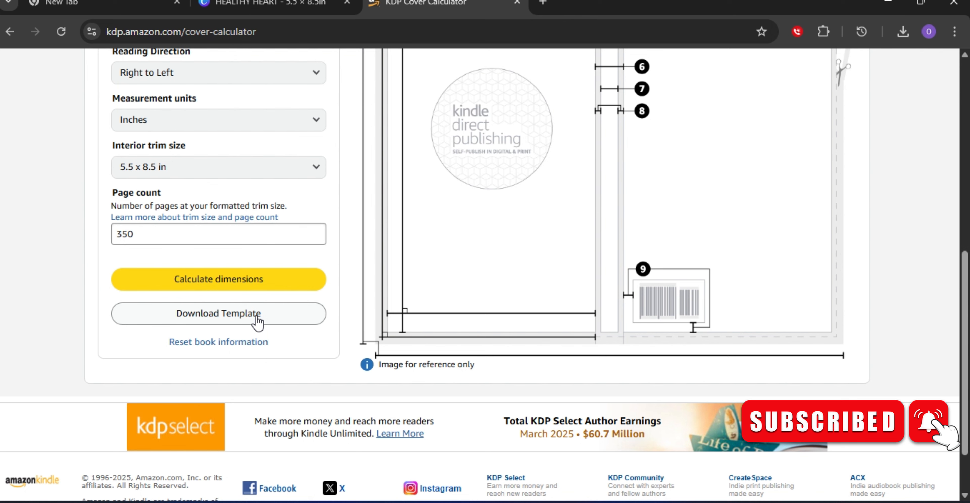
Download the KDP cover template for the 5.5 x 8.5 in, 350-page paperback.
click(258, 320)
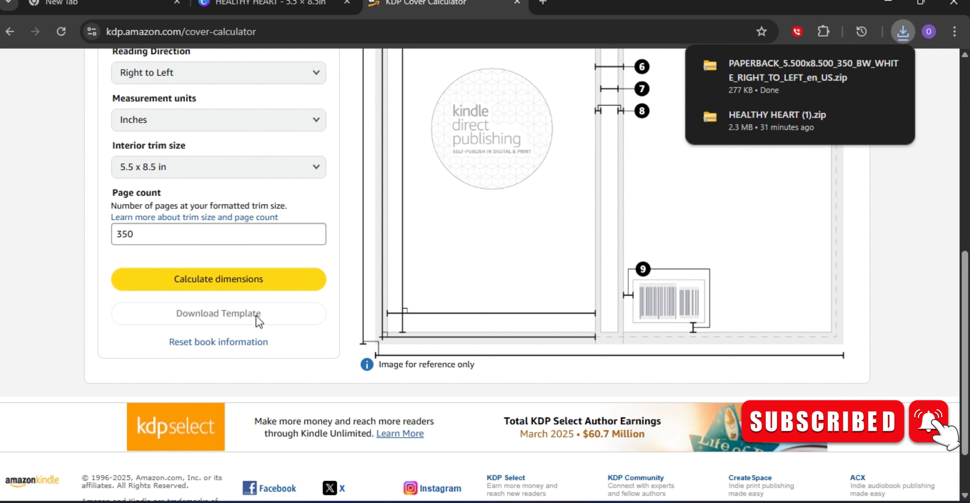
scroll(488, 134, up, 4)
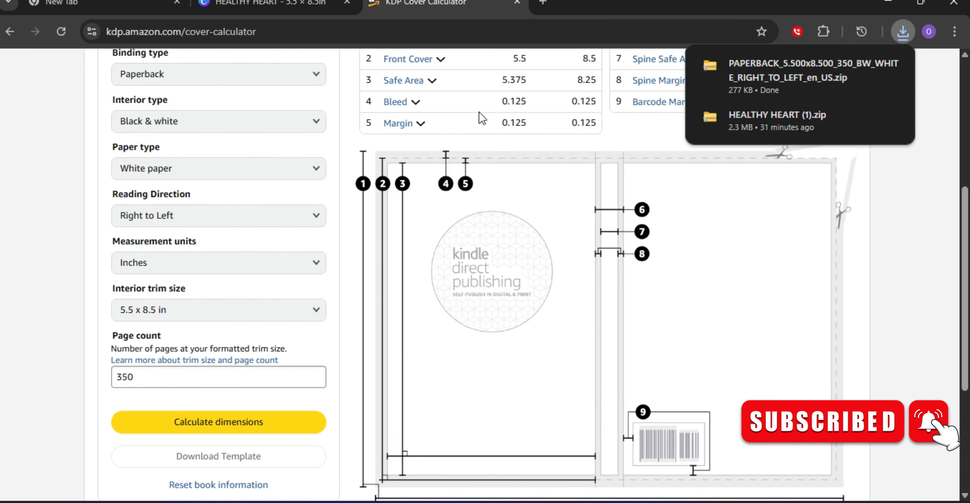
Switch to the Canva tab and start creating a new design with a custom size.
click(281, 7)
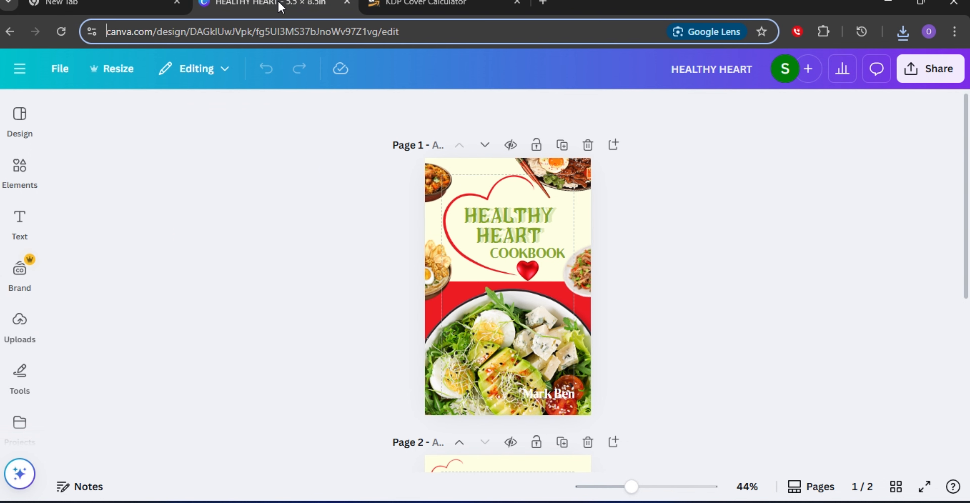
click(21, 72)
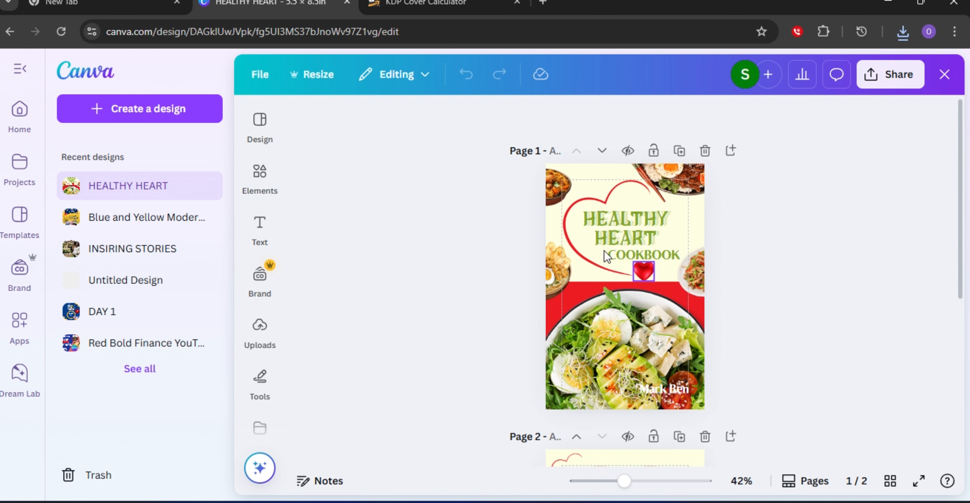
click(181, 118)
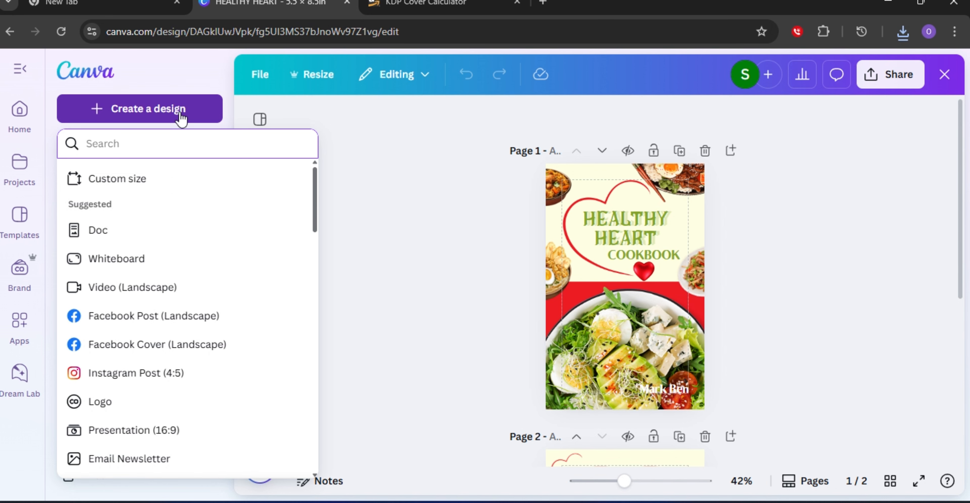
click(137, 185)
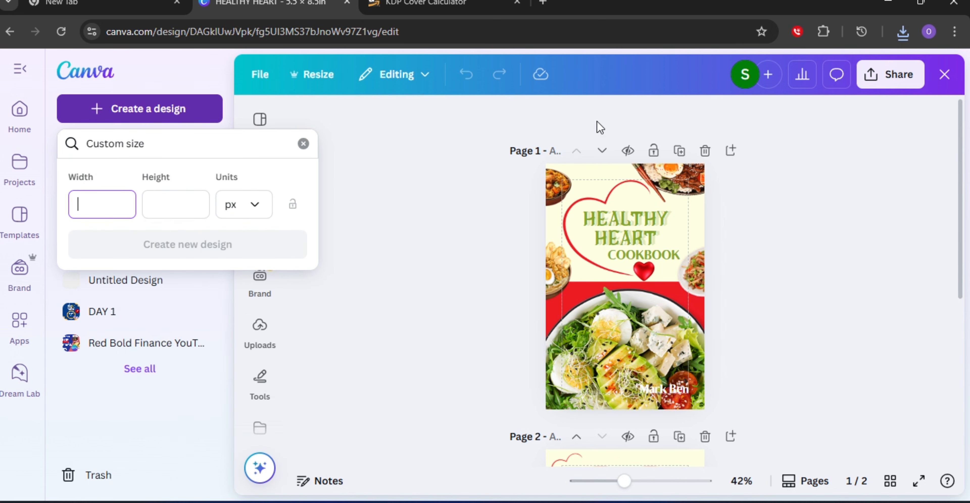
Copy the full cover width 12.038 from the calculator and paste it as the custom design's width.
click(439, 7)
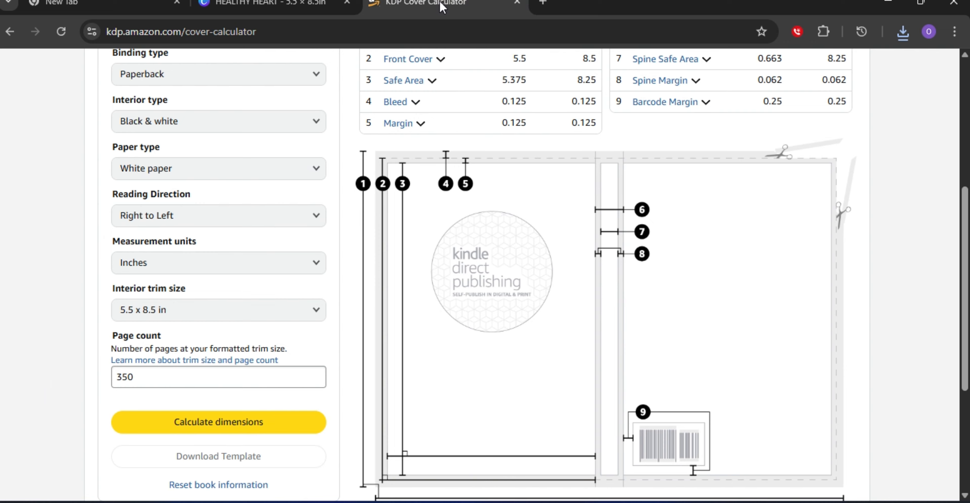
scroll(535, 102, up, 5)
scroll(543, 130, down, 5)
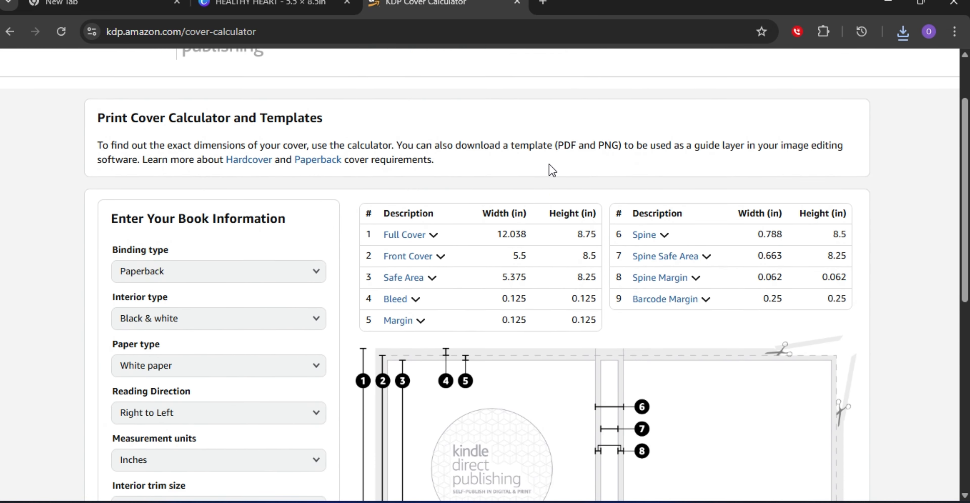
scroll(654, 143, up, 4)
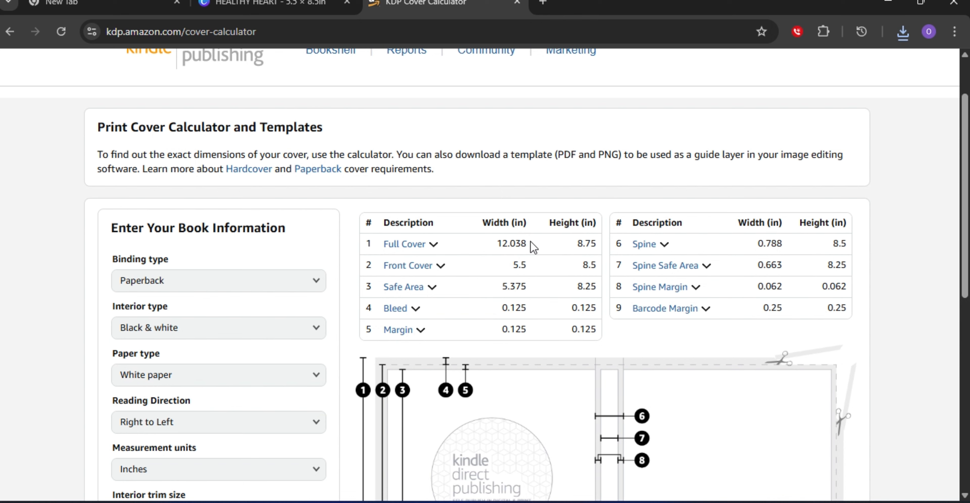
drag(531, 242, 499, 236)
right_click(498, 241)
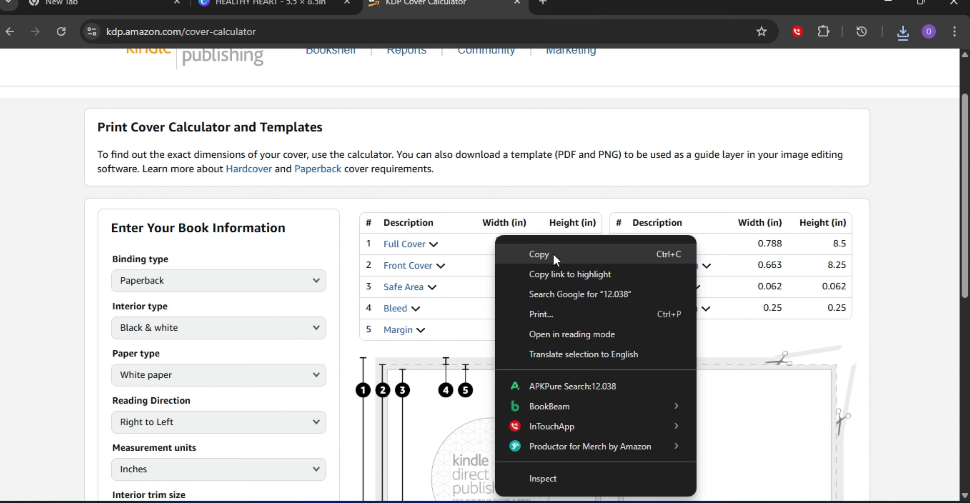
click(543, 252)
click(264, 7)
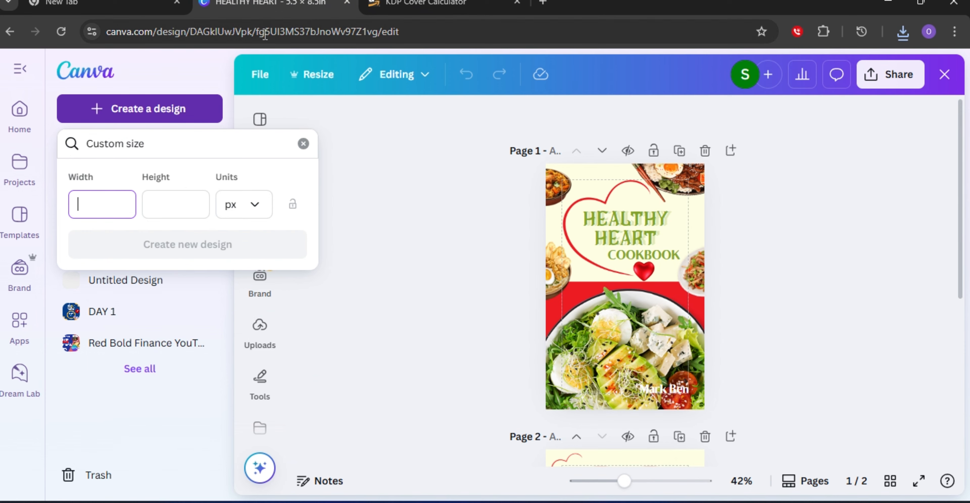
right_click(98, 202)
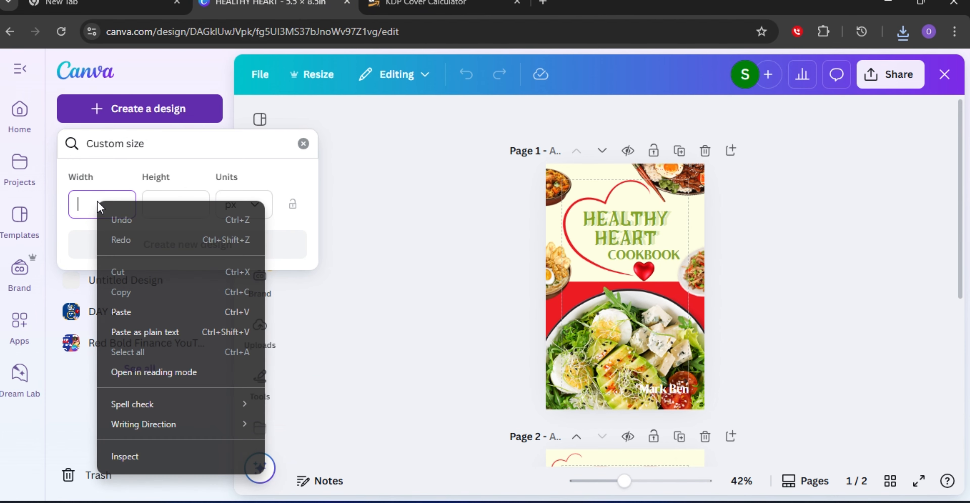
click(124, 314)
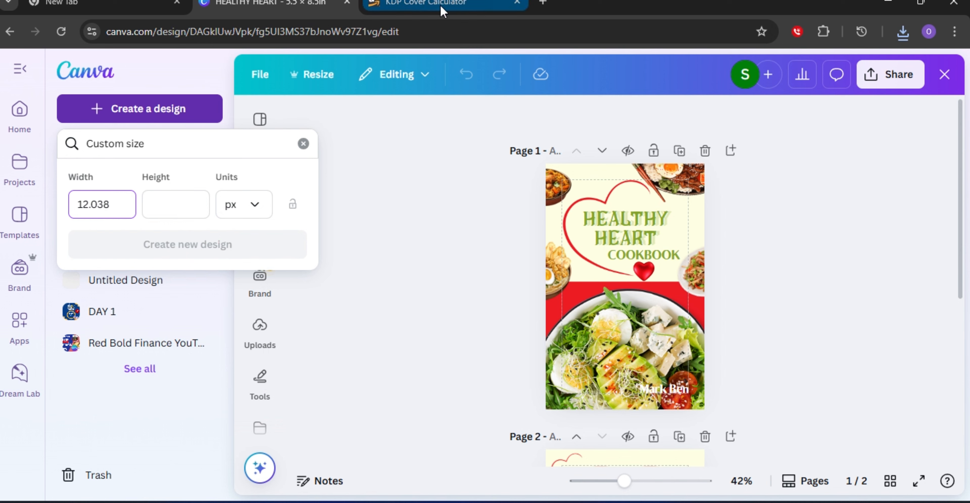
Copy the full cover height 8.75 from the calculator and return to the Canva tab.
click(456, 6)
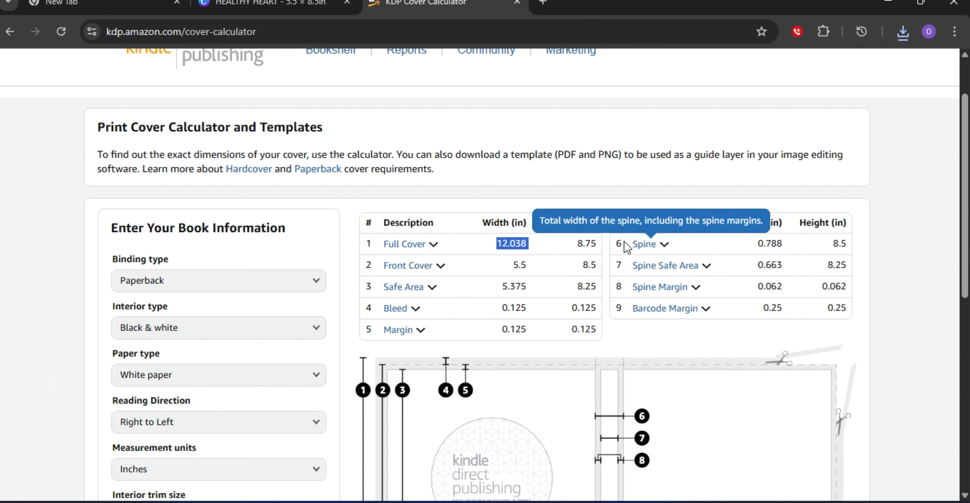
drag(597, 240, 571, 239)
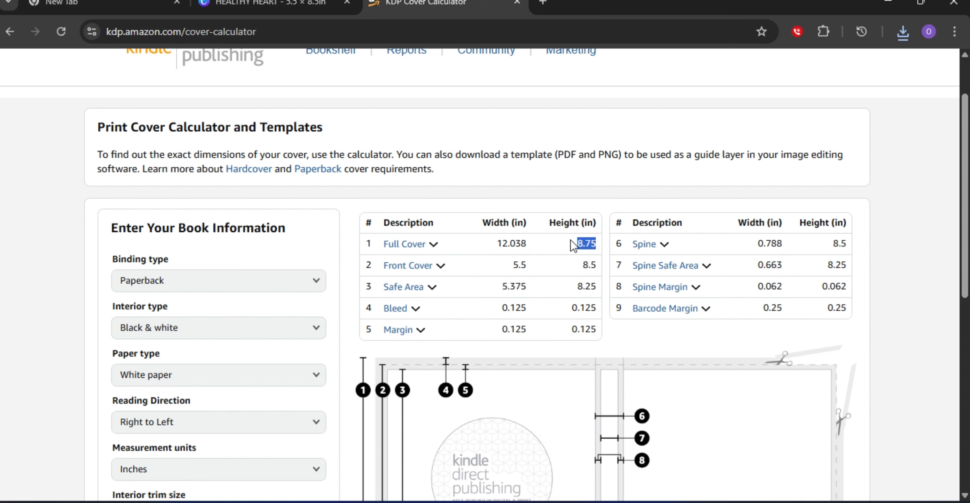
right_click(571, 239)
click(627, 259)
click(289, 7)
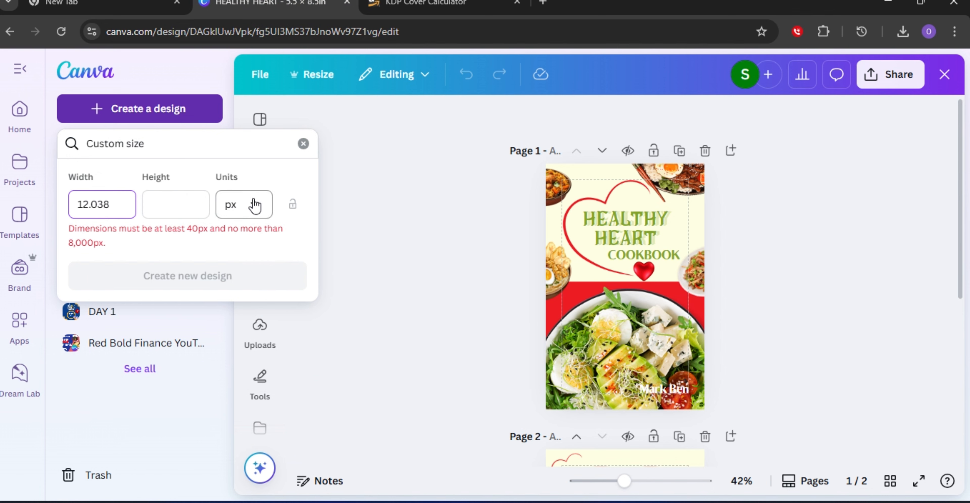
Set the custom size units to inches.
click(255, 211)
click(255, 211)
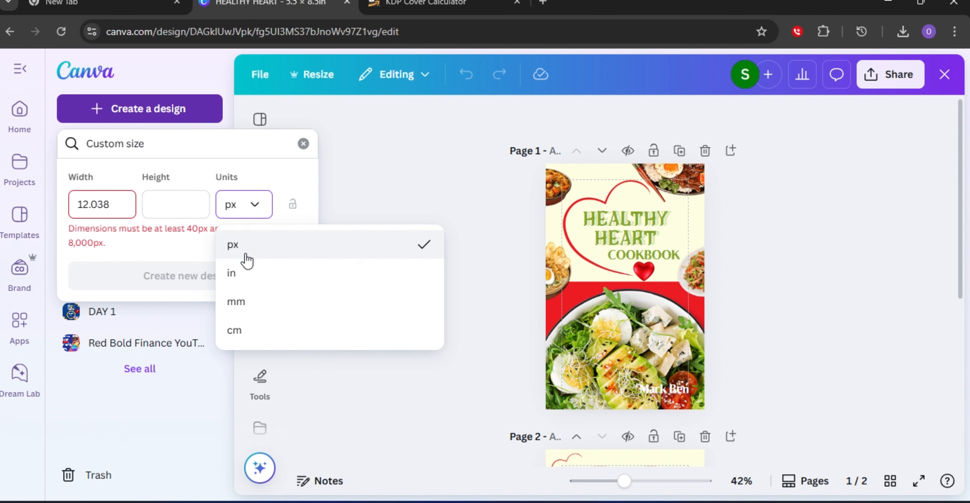
click(240, 281)
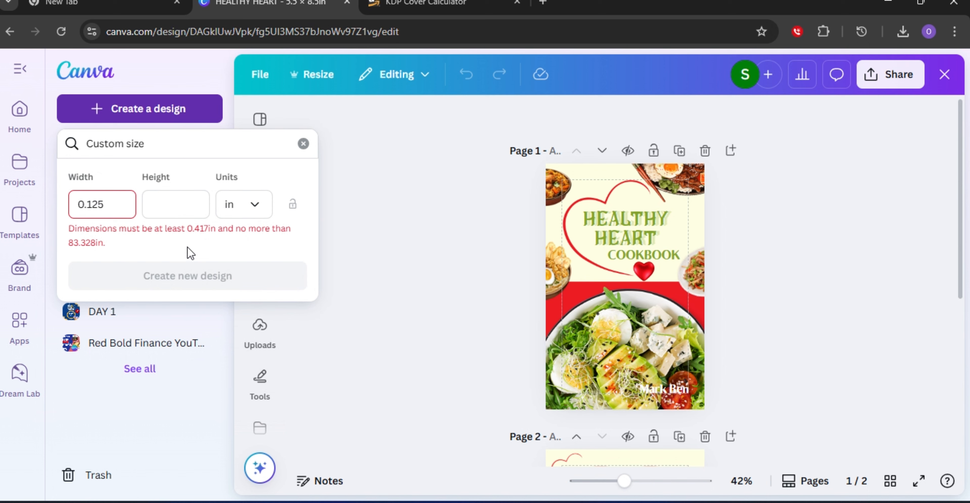
Paste 8.75 as the custom design's height.
click(180, 206)
right_click(180, 206)
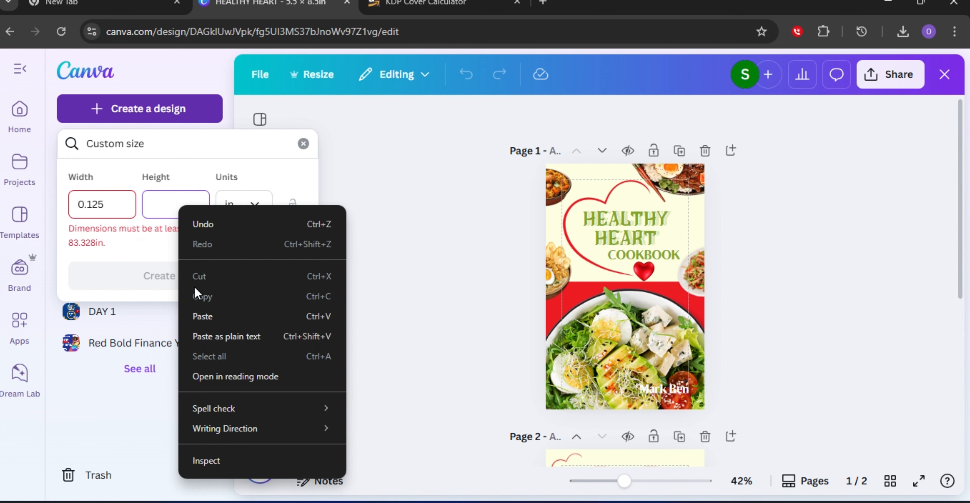
click(202, 316)
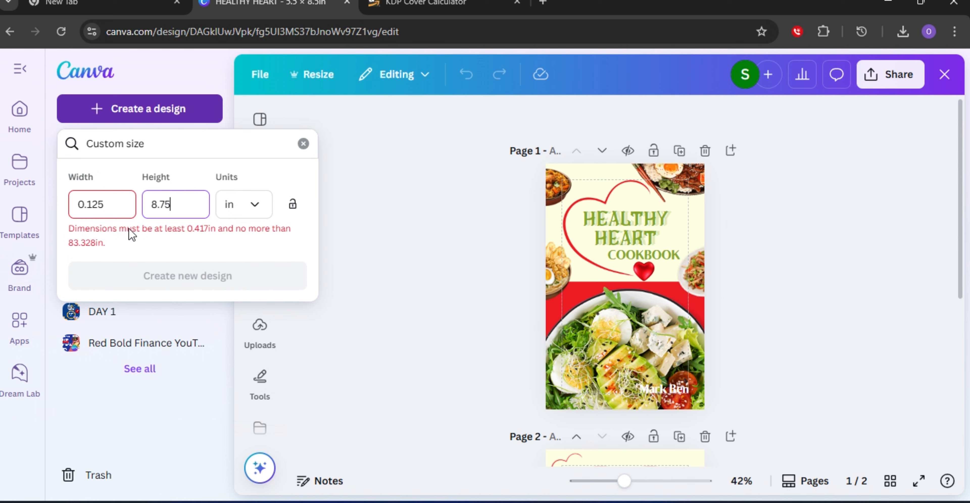
Replace the width with the calculator's full cover width 12.038 and create the new 12.038 x 8.75 in design.
click(120, 205)
key(BackSpace)
key(BackSpace)
key(BackSpace)
key(BackSpace)
key(BackSpace)
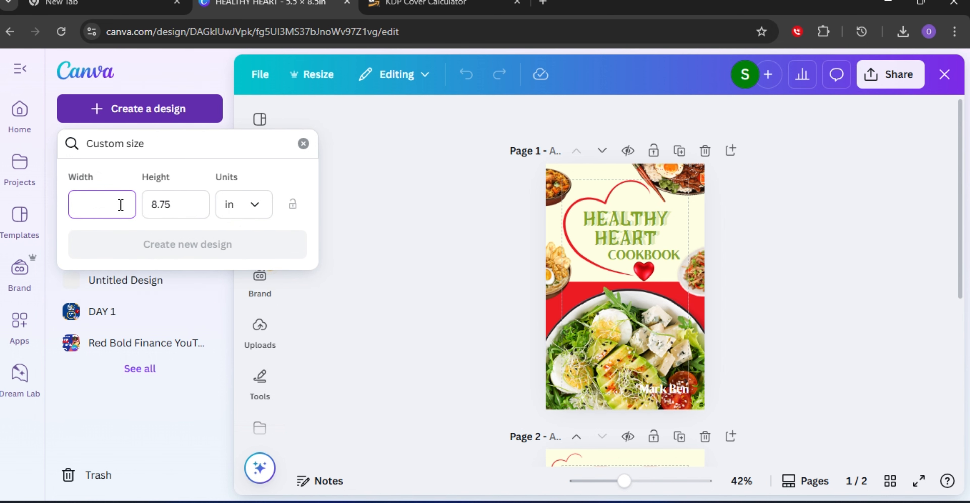
click(443, 4)
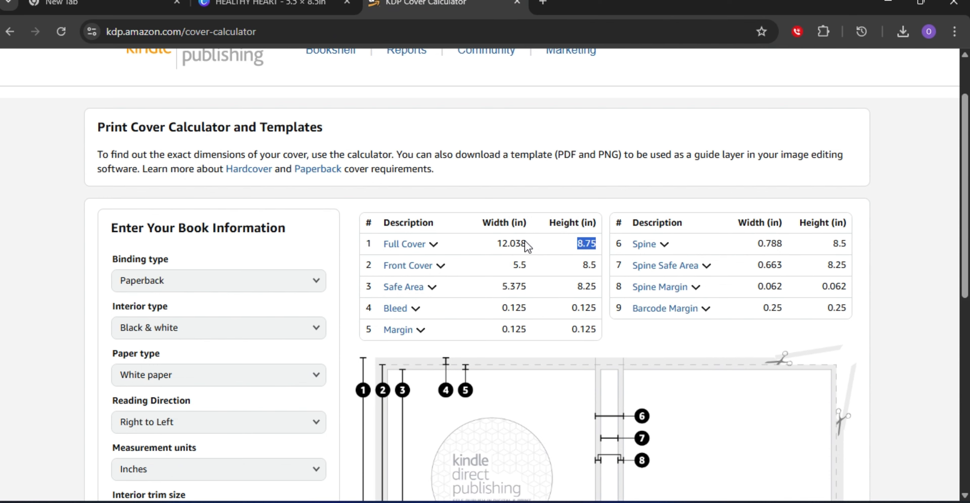
drag(528, 242, 491, 244)
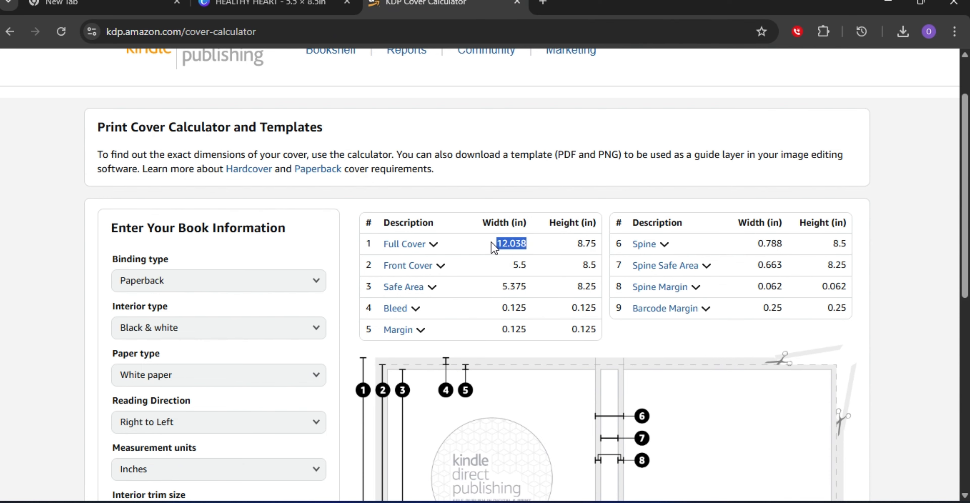
right_click(493, 247)
click(525, 253)
click(277, 8)
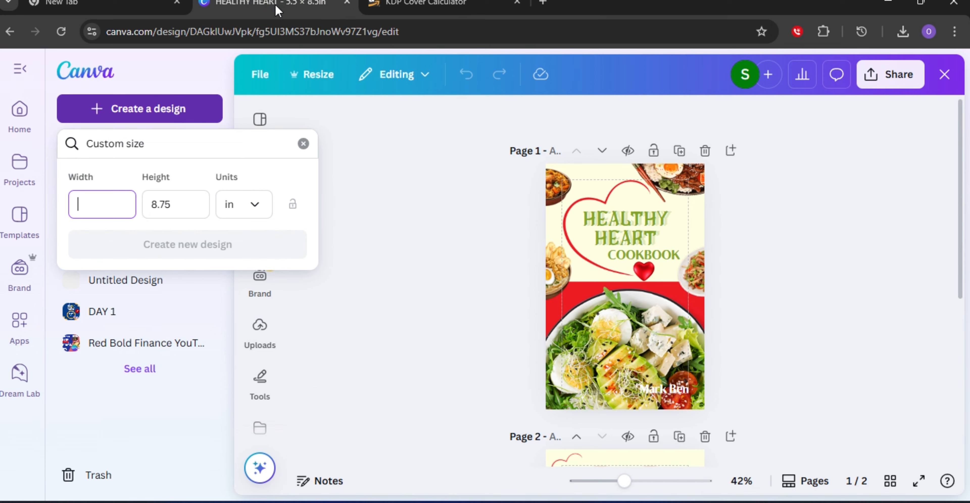
right_click(89, 207)
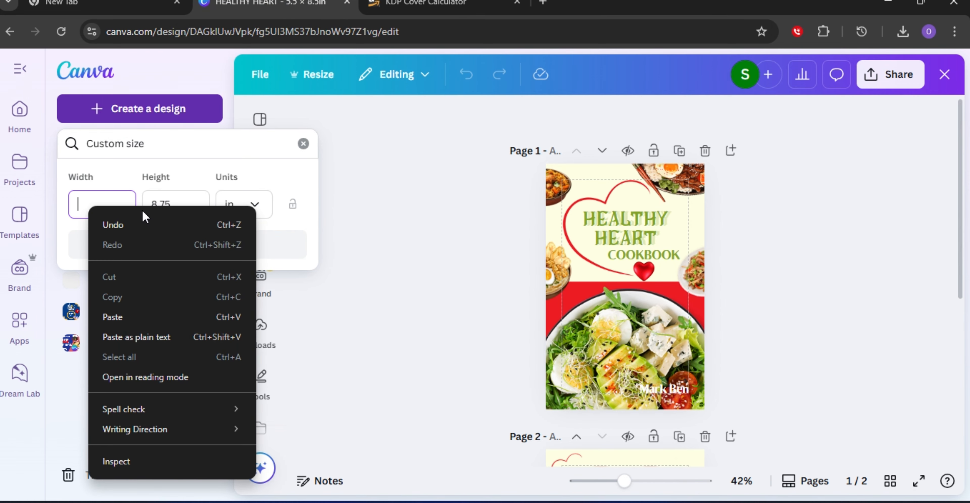
click(135, 317)
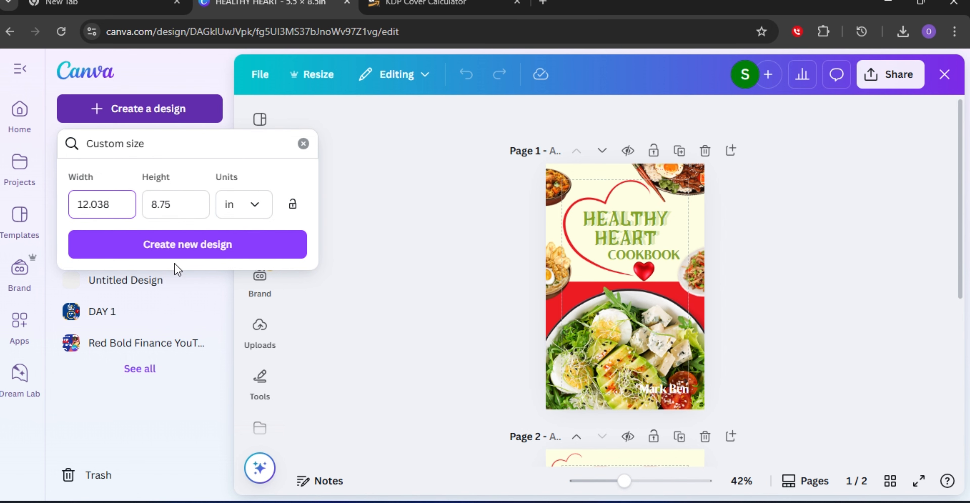
click(193, 248)
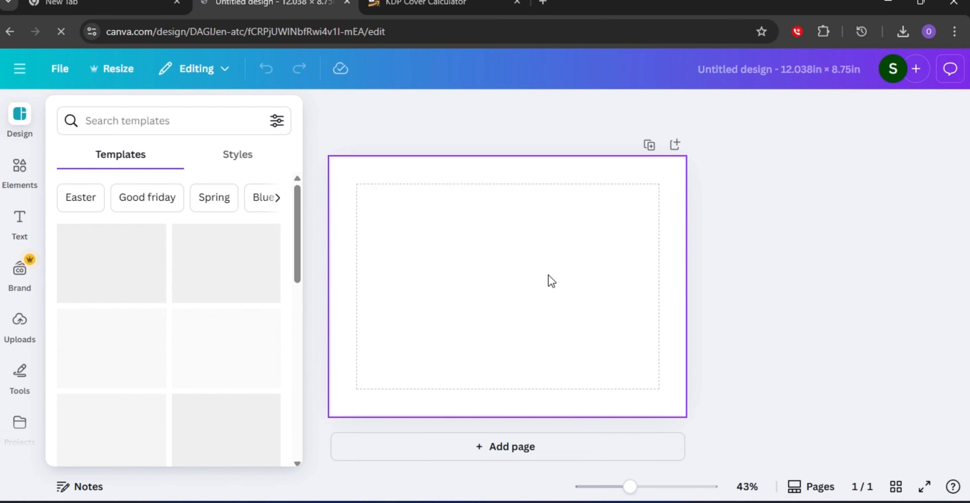
Upload the KDP paperback template PNG from inside the zipped PAPERBACK_5.500x8.500 template folder in Downloads.
click(17, 339)
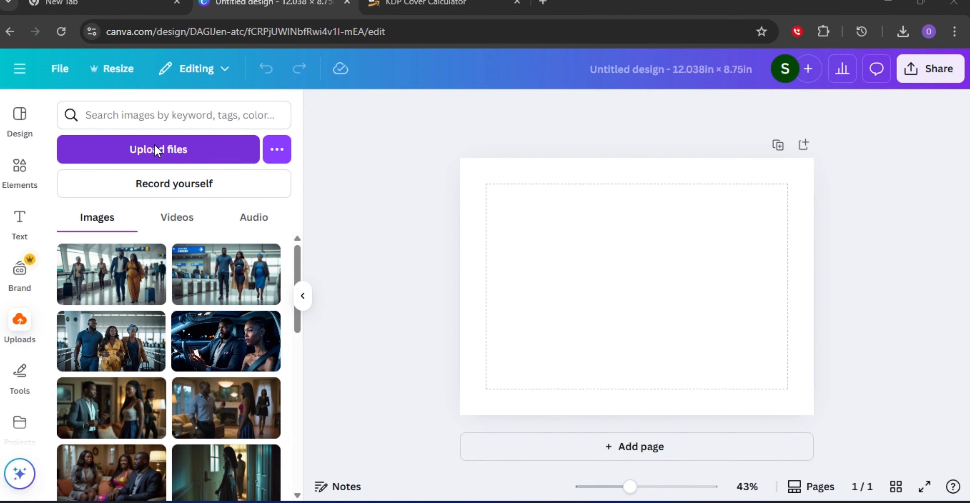
click(157, 150)
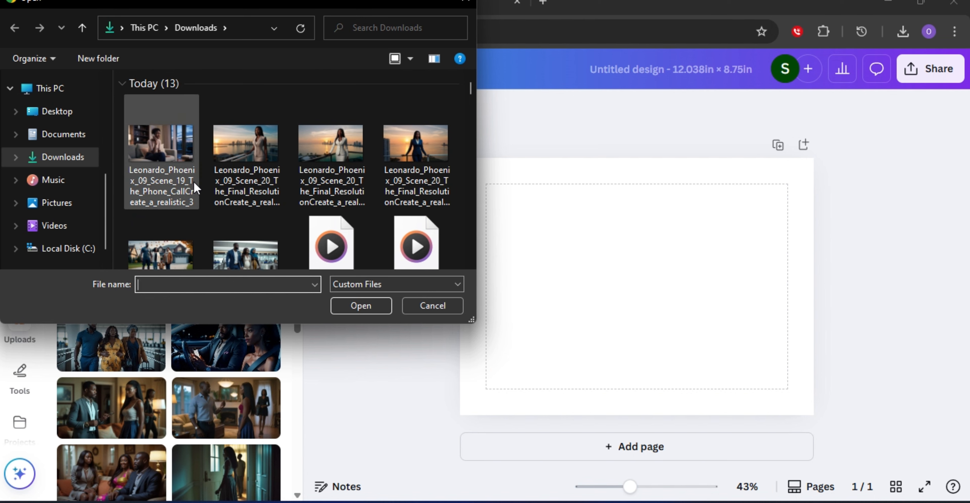
click(456, 285)
click(376, 314)
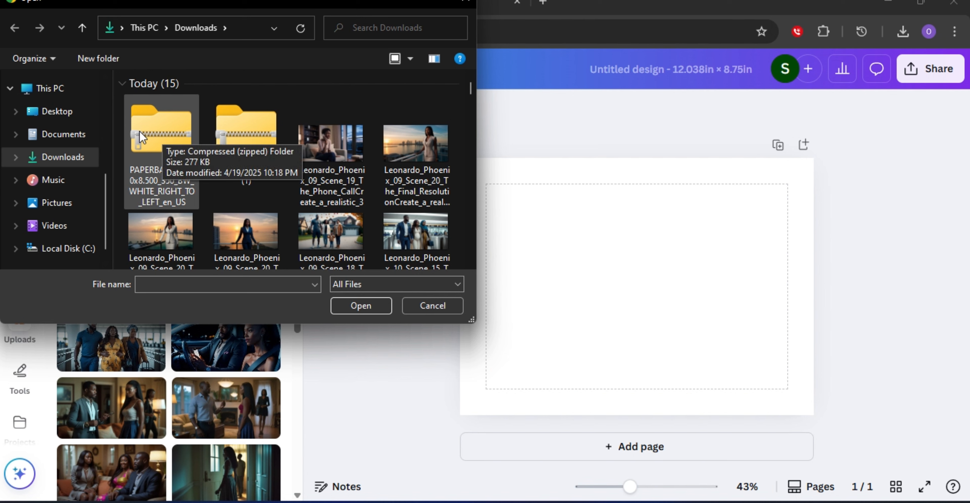
click(164, 128)
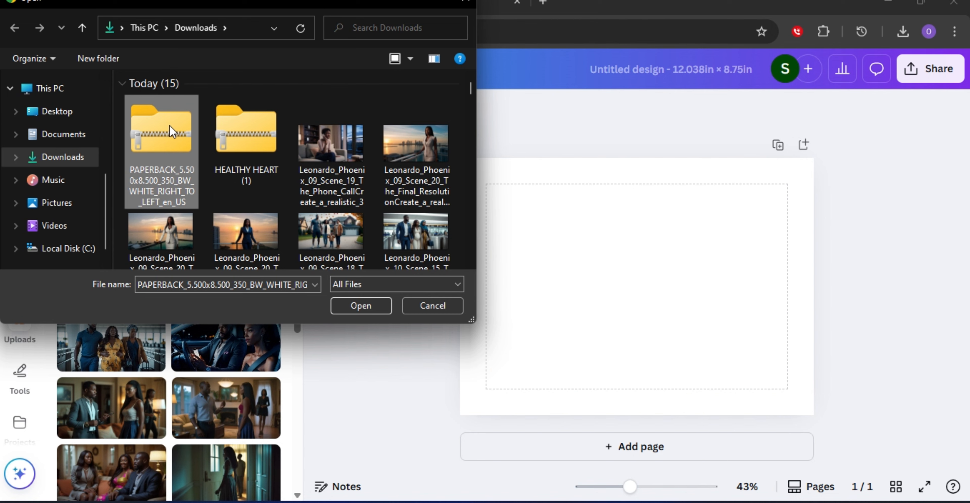
right_click(170, 126)
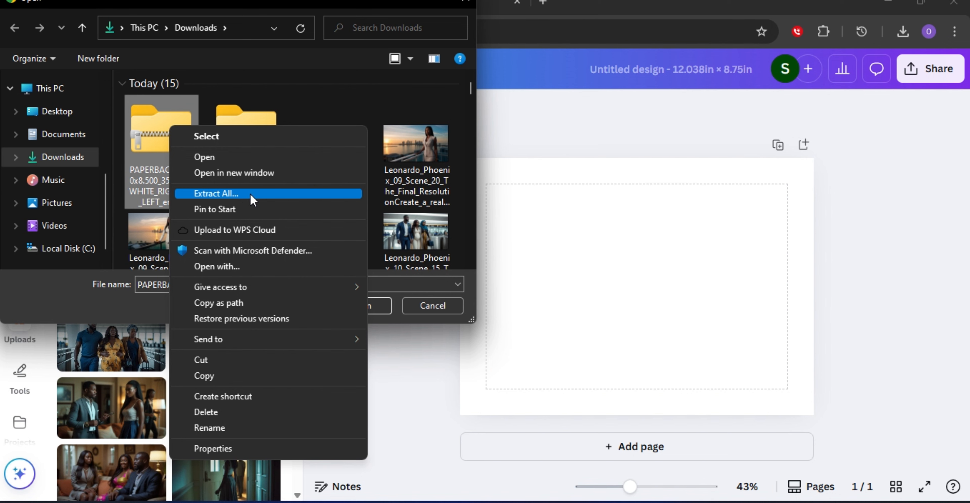
click(212, 160)
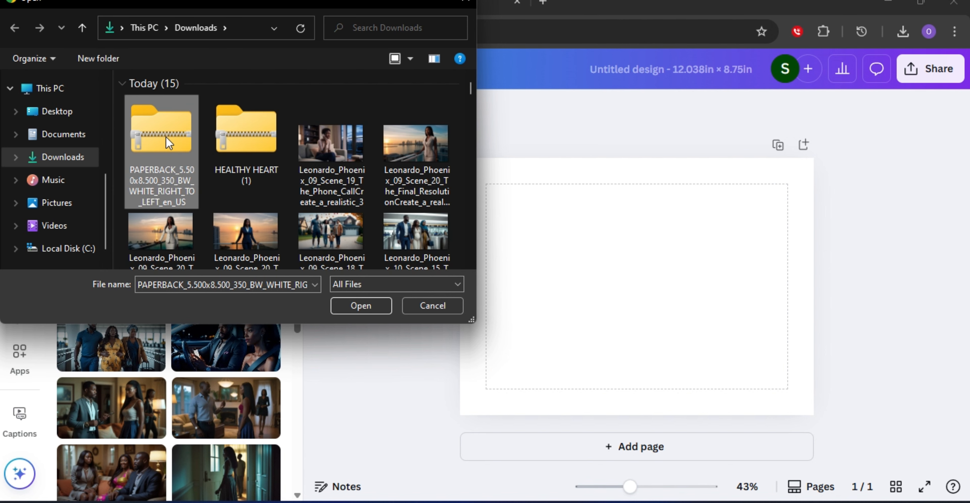
right_click(166, 138)
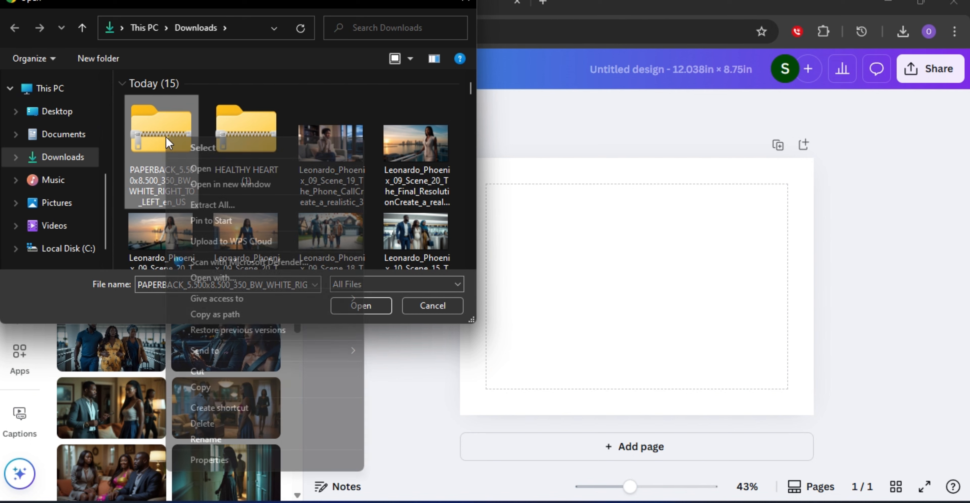
click(212, 168)
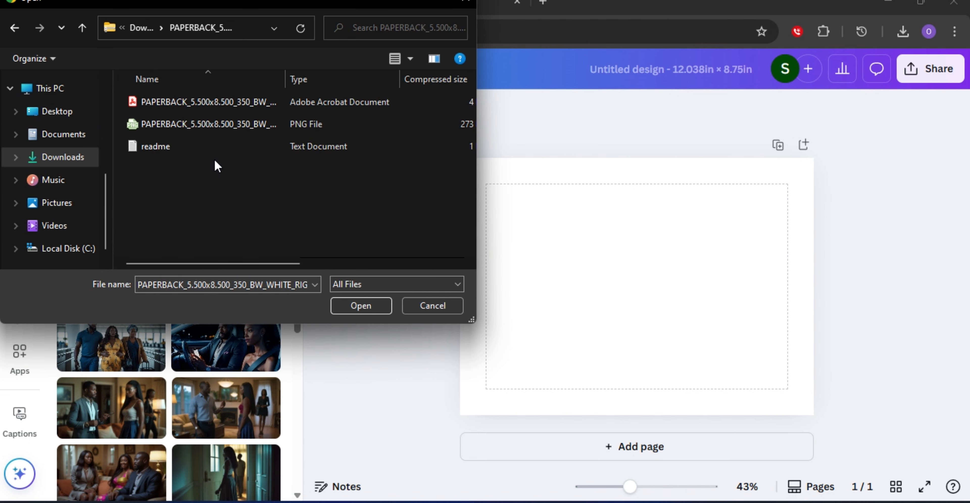
click(179, 126)
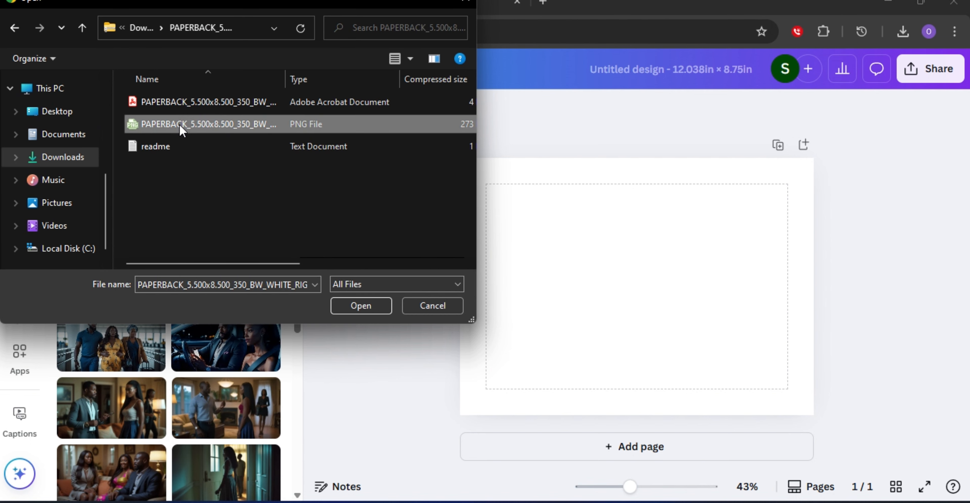
click(369, 304)
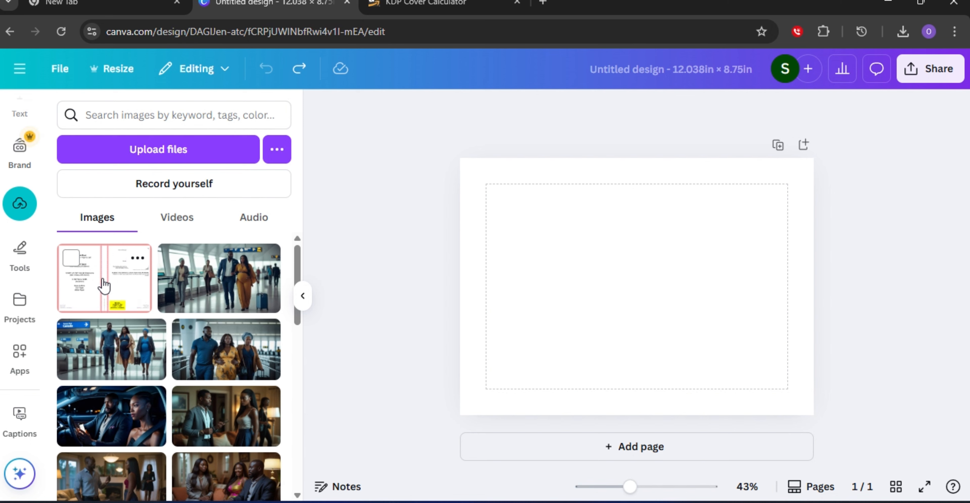
Add the uploaded KDP template image to the page and stretch it to fill the whole 12.038 x 8.75 in canvas.
click(126, 282)
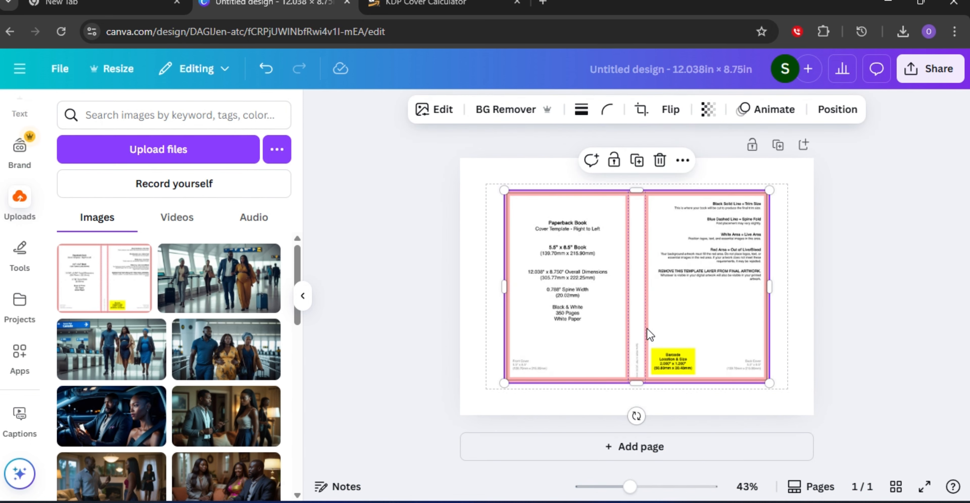
drag(722, 331, 678, 303)
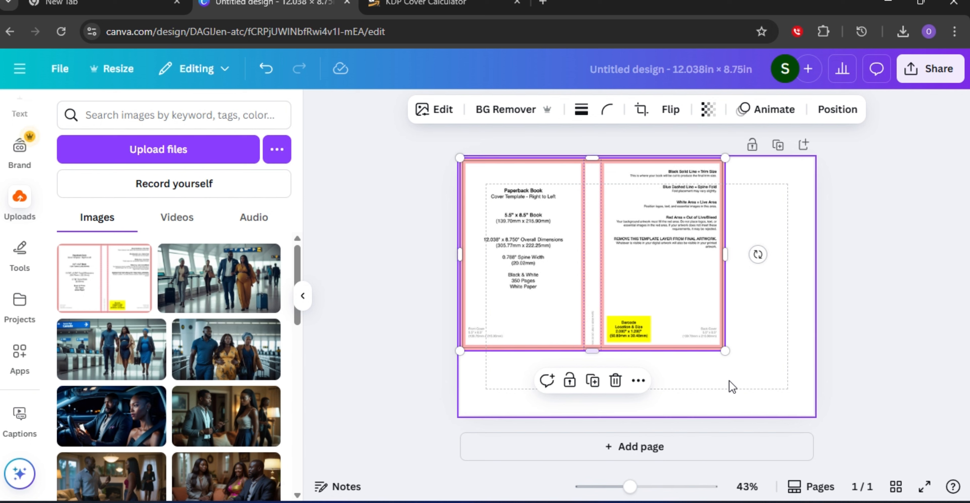
mouse_move(643, 288)
mouse_down()
mouse_move(652, 291)
mouse_move(643, 287)
mouse_up()
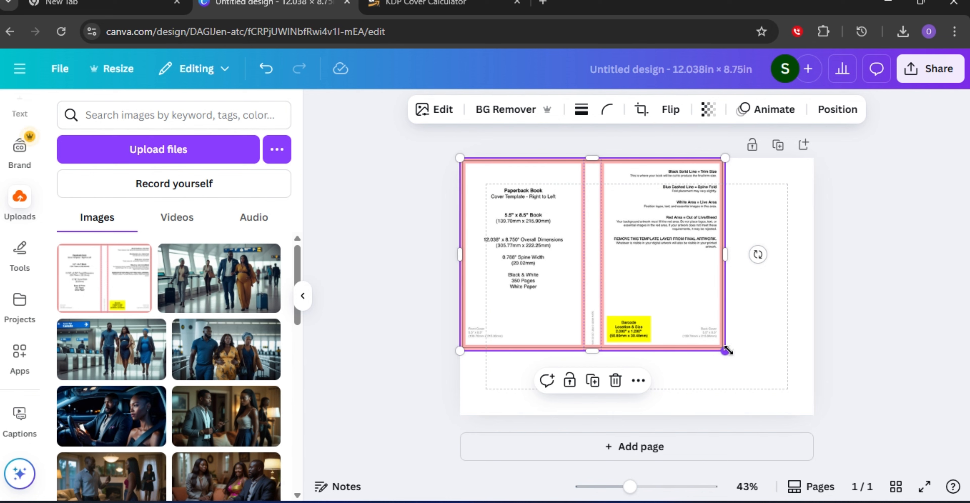
drag(728, 350, 804, 431)
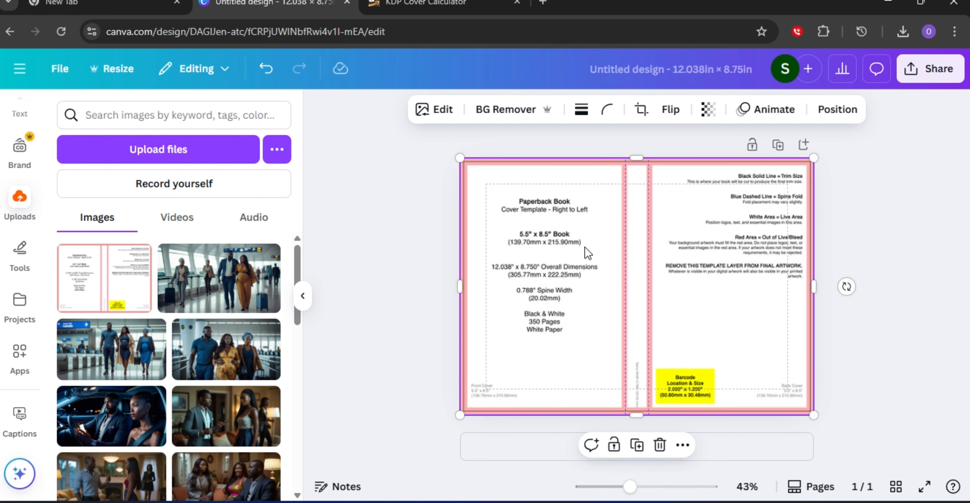
click(422, 176)
click(557, 237)
click(390, 206)
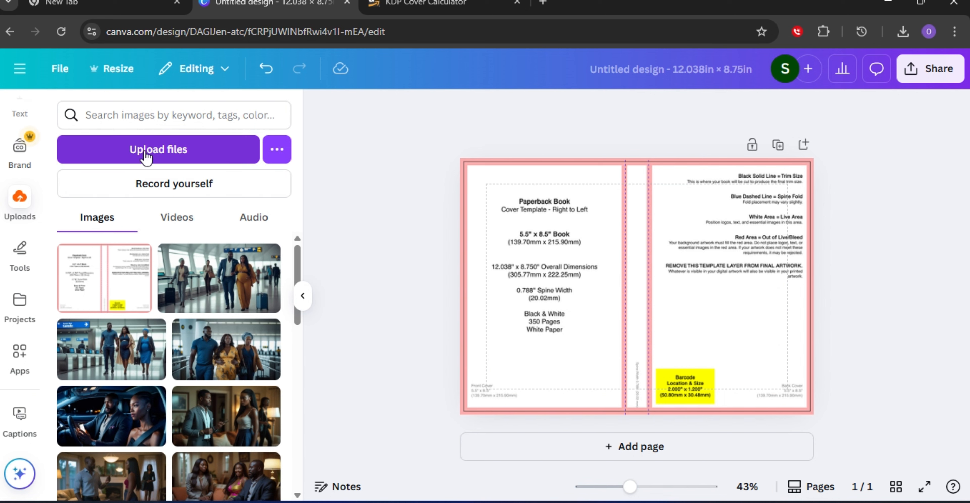
Upload image 1 from the zipped HEALTHY HEART (1) folder in Downloads.
click(189, 155)
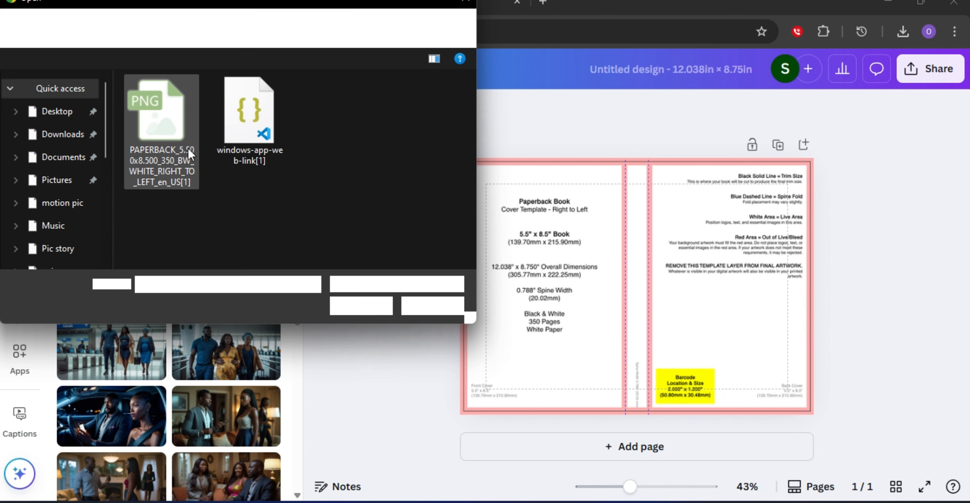
click(54, 136)
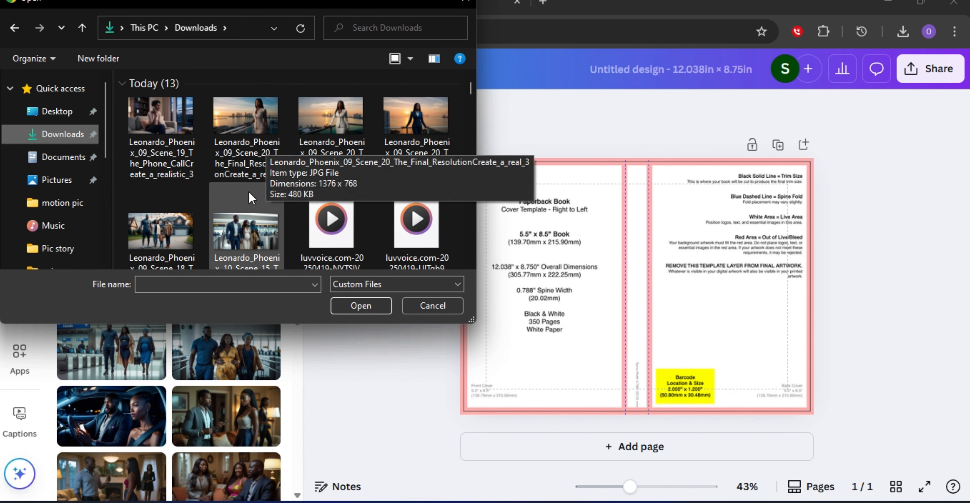
click(452, 284)
click(400, 311)
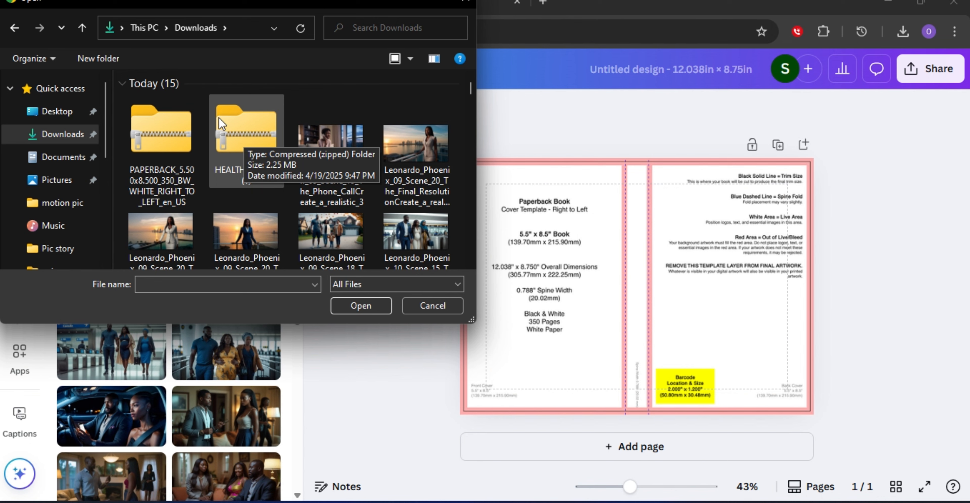
click(248, 128)
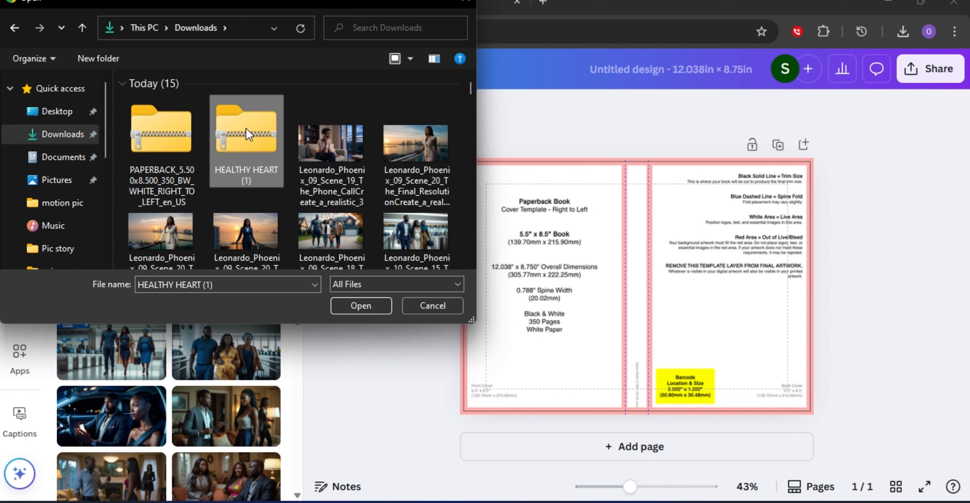
right_click(247, 129)
click(304, 160)
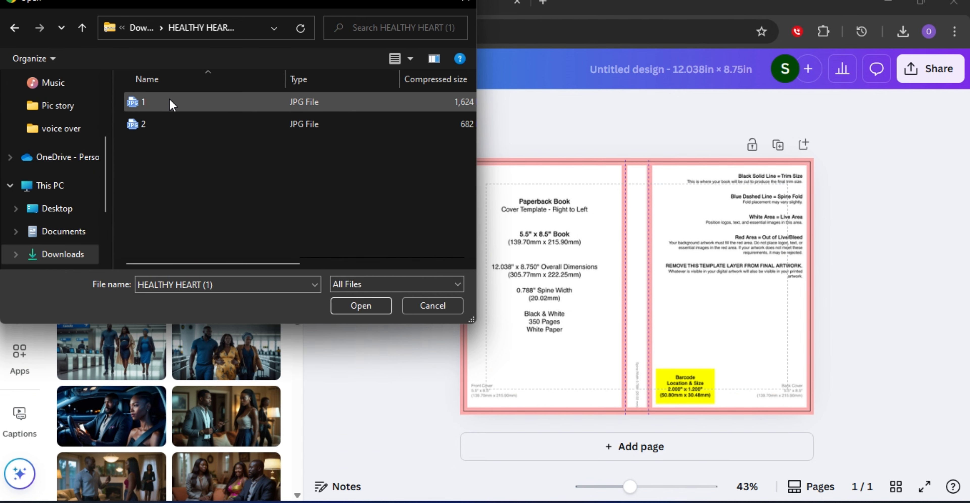
click(169, 102)
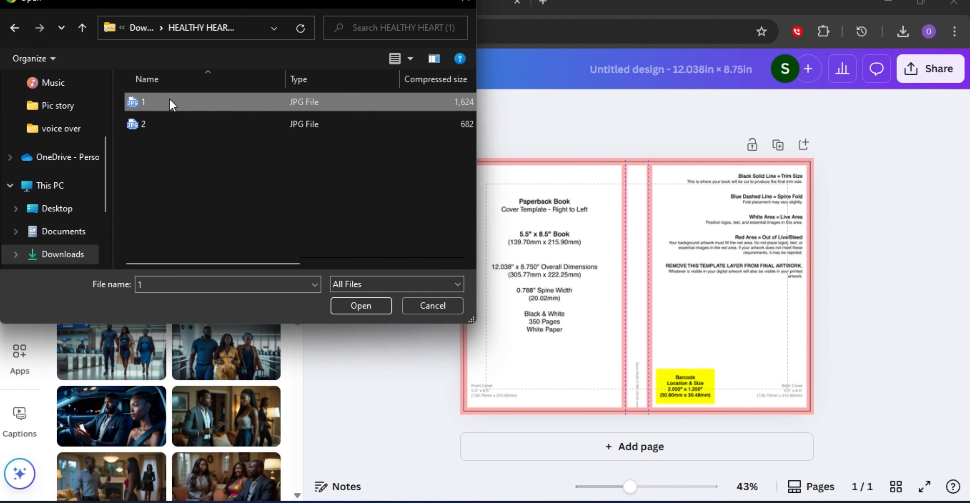
click(360, 306)
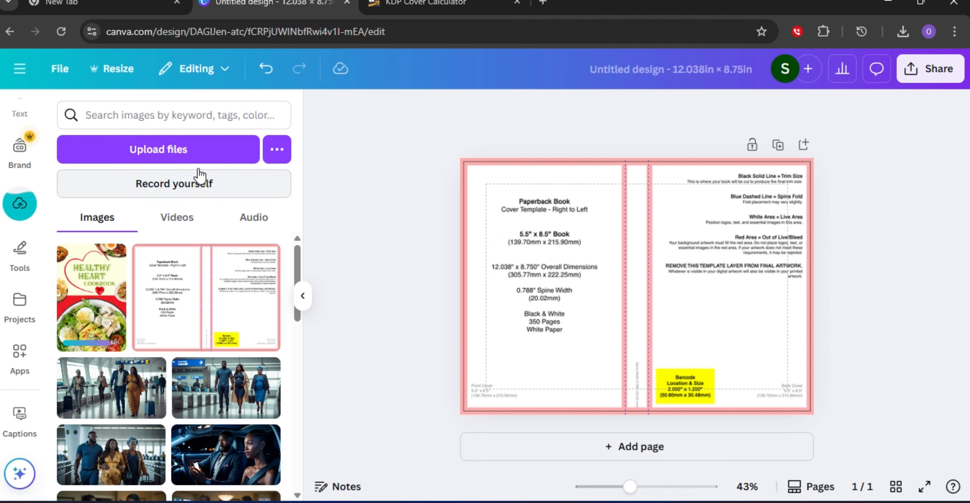
Upload image 2 from the zipped HEALTHY HEART (1) folder in Downloads.
click(177, 149)
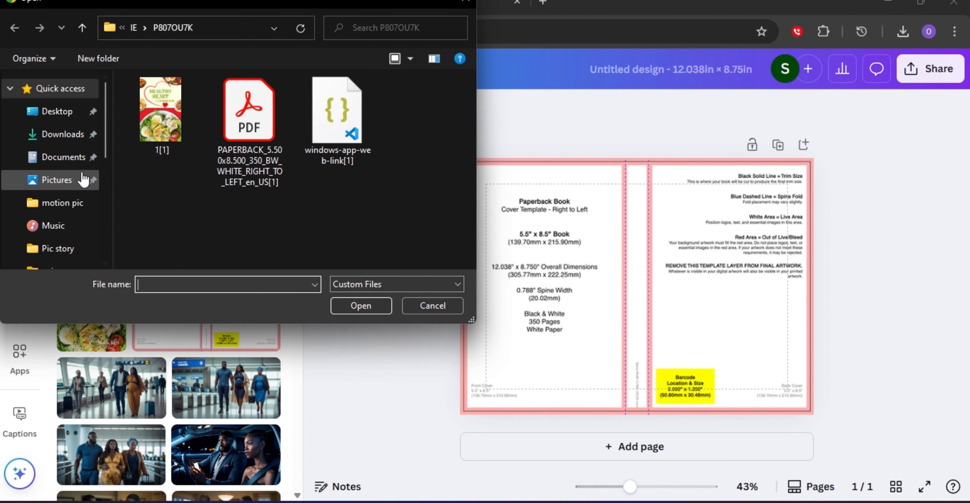
click(56, 136)
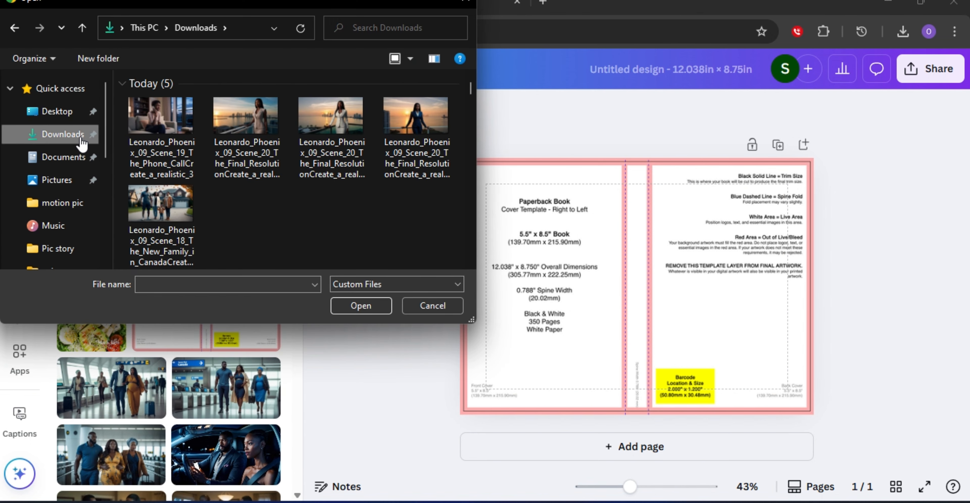
click(452, 285)
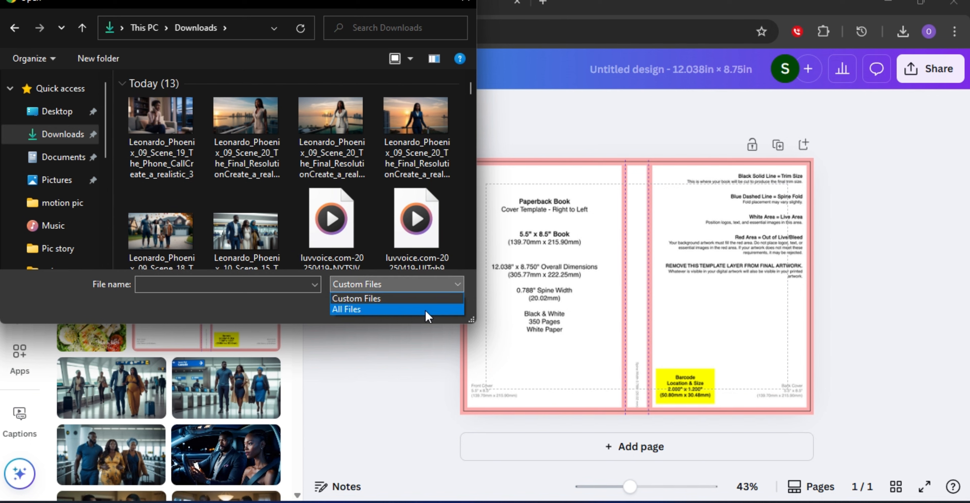
click(426, 311)
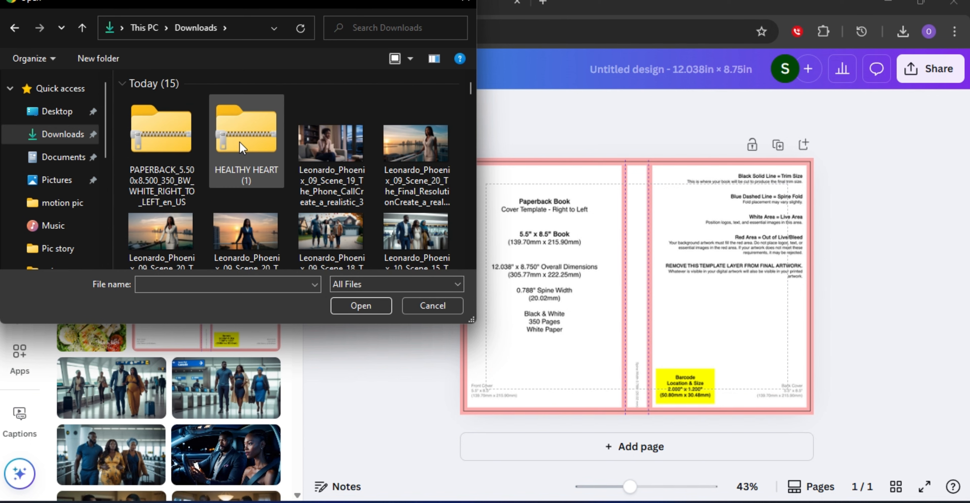
click(240, 141)
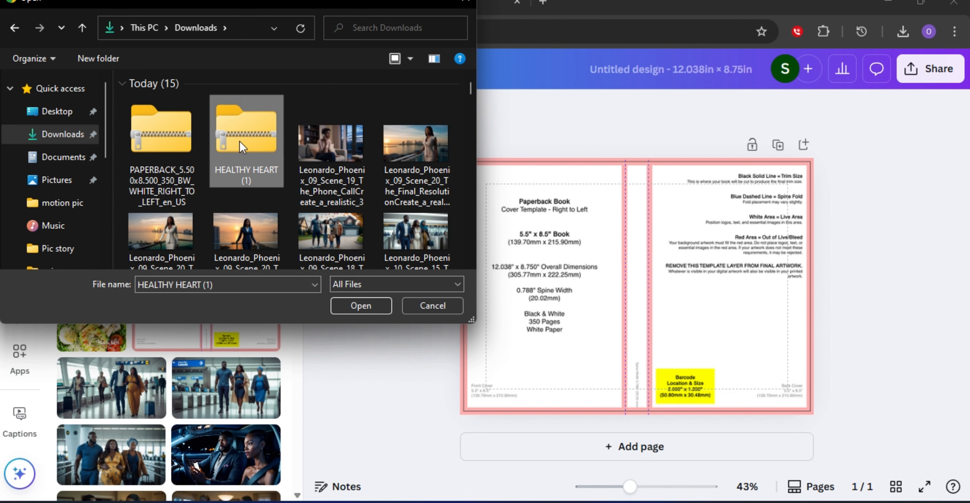
right_click(240, 141)
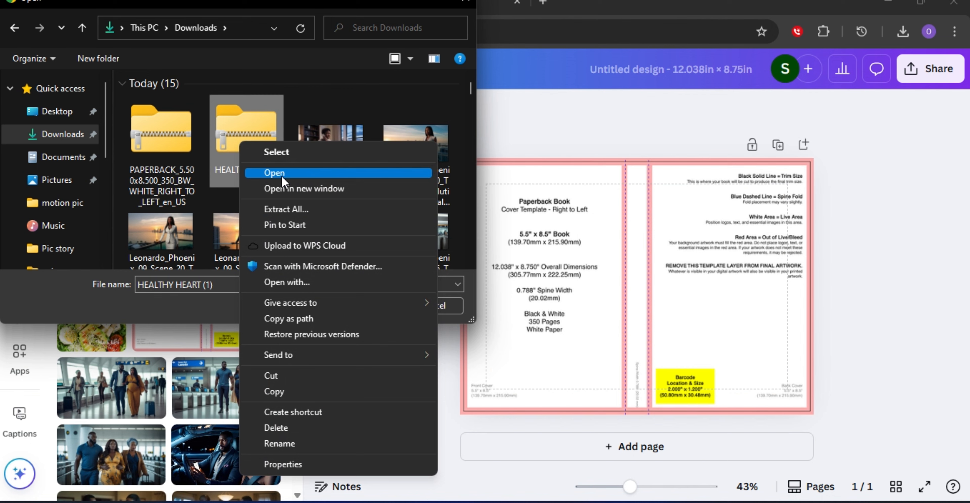
click(282, 174)
click(188, 125)
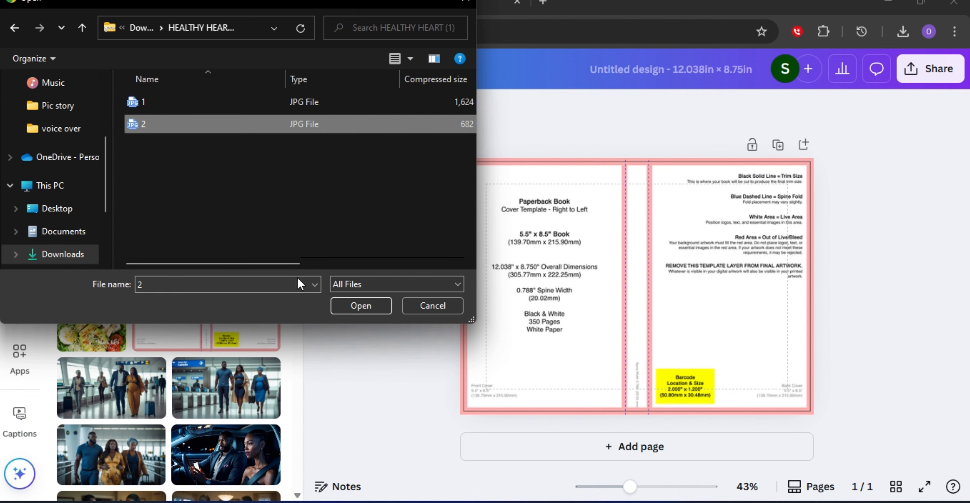
click(382, 305)
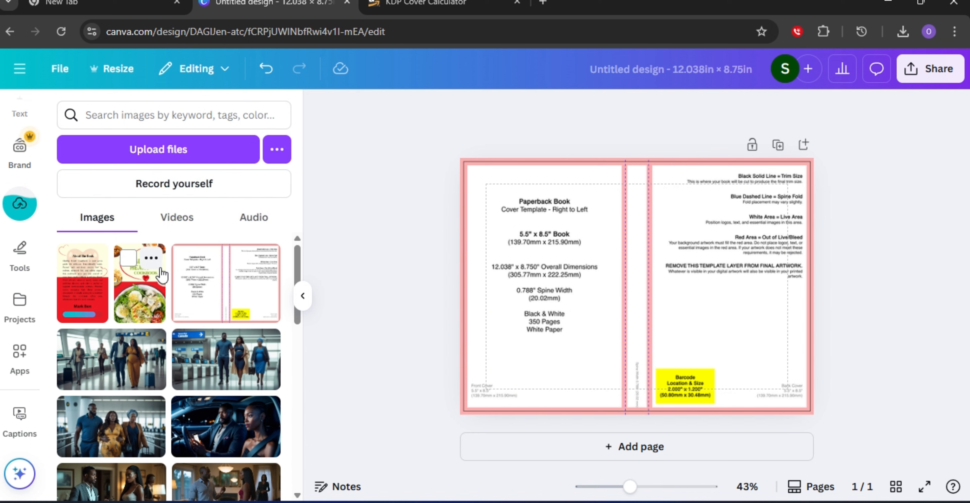
Place the Healthy Heart Cookbook cover image on the template's right half and enlarge it to fill that panel.
click(129, 290)
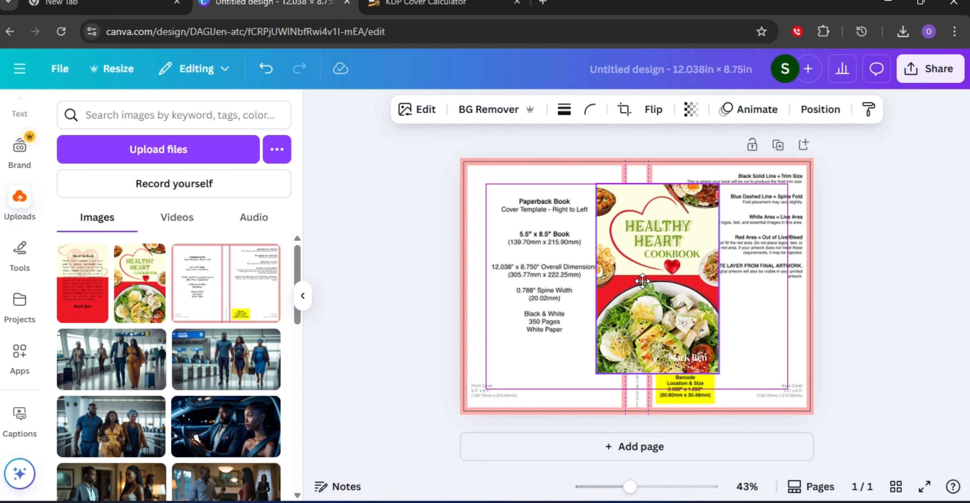
mouse_move(643, 281)
mouse_down()
mouse_move(710, 281)
mouse_move(734, 260)
mouse_up()
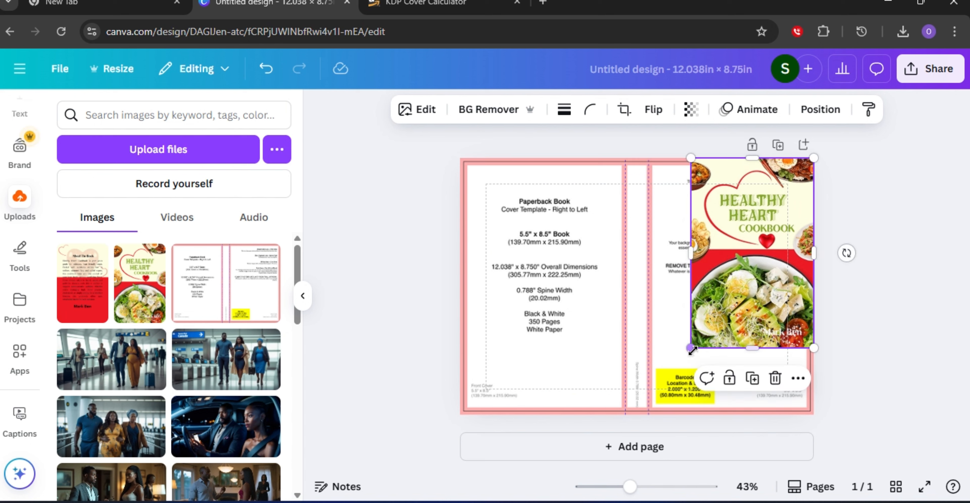
drag(692, 348, 668, 426)
click(853, 214)
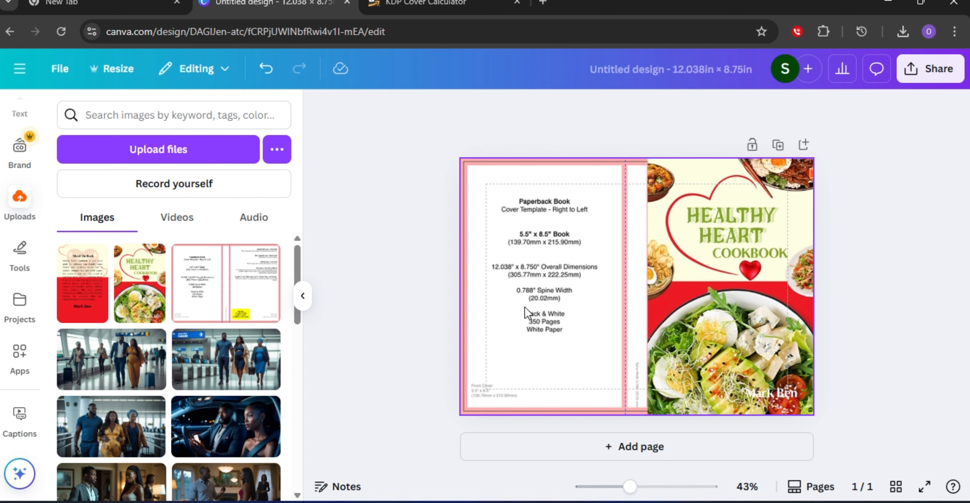
Place the About The Book back cover image on the template's left half and enlarge it to fill that panel.
click(84, 294)
drag(636, 284, 520, 248)
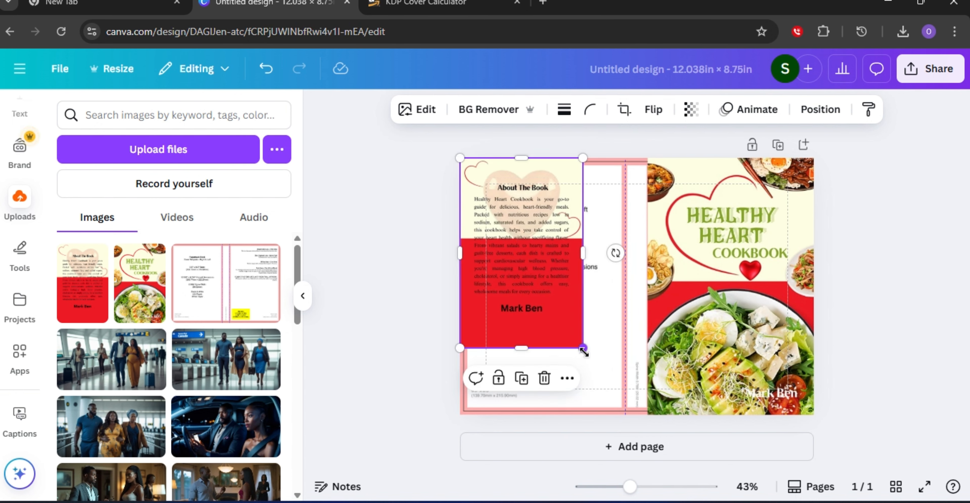
drag(583, 352, 618, 421)
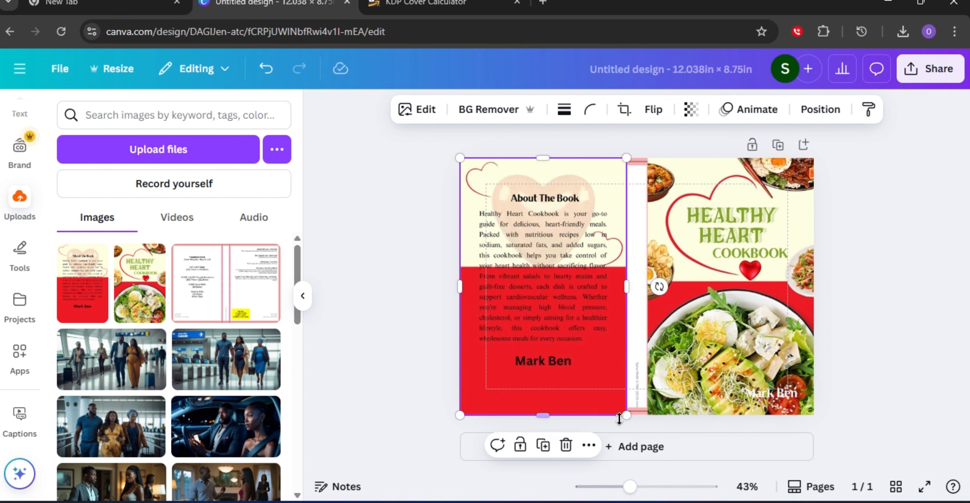
click(840, 277)
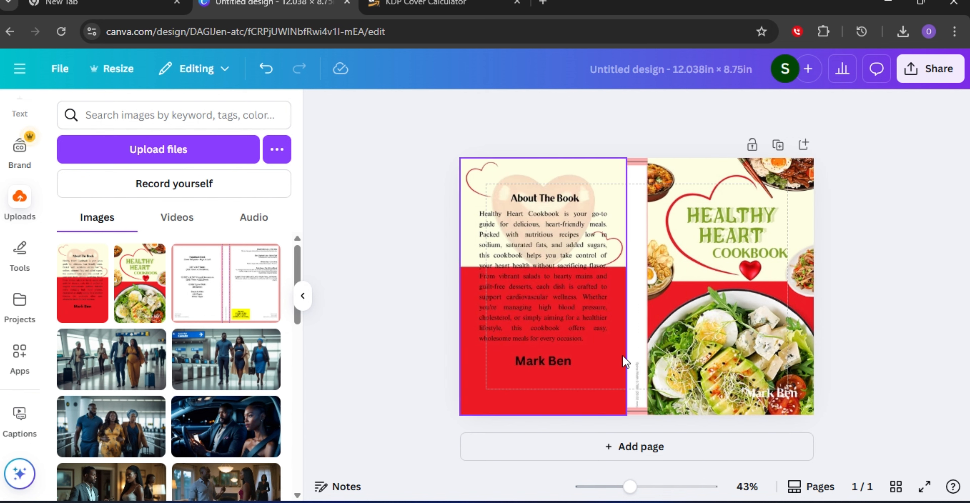
click(629, 237)
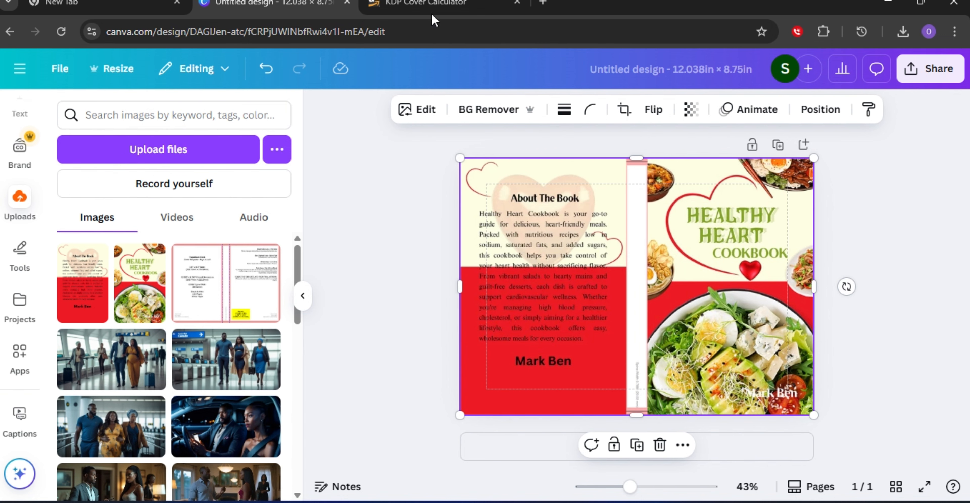
Open Canva's home page in a new browser tab and start creating a new custom-size design.
click(542, 2)
click(460, 31)
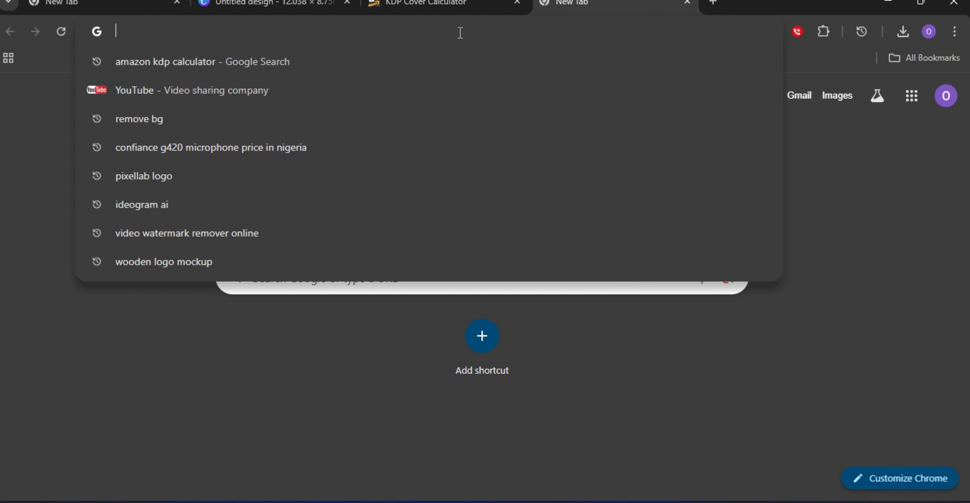
text(canva.com)
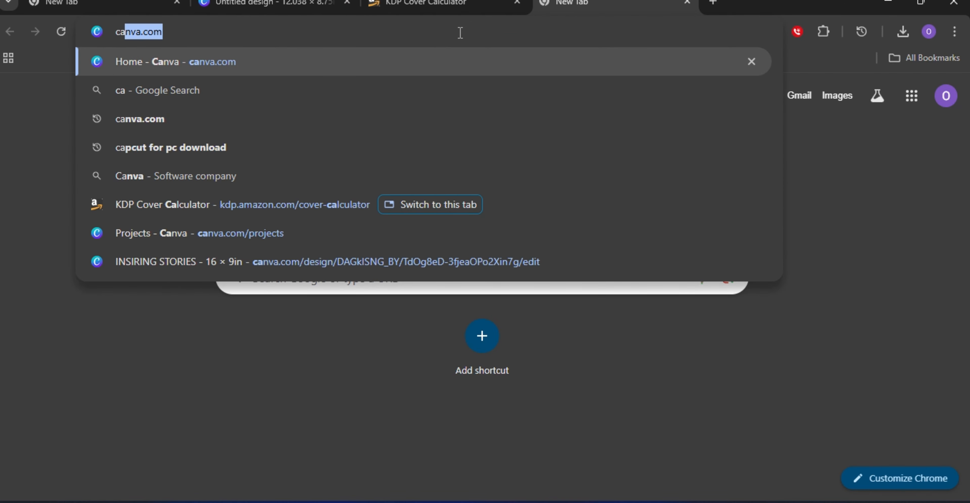
key(Return)
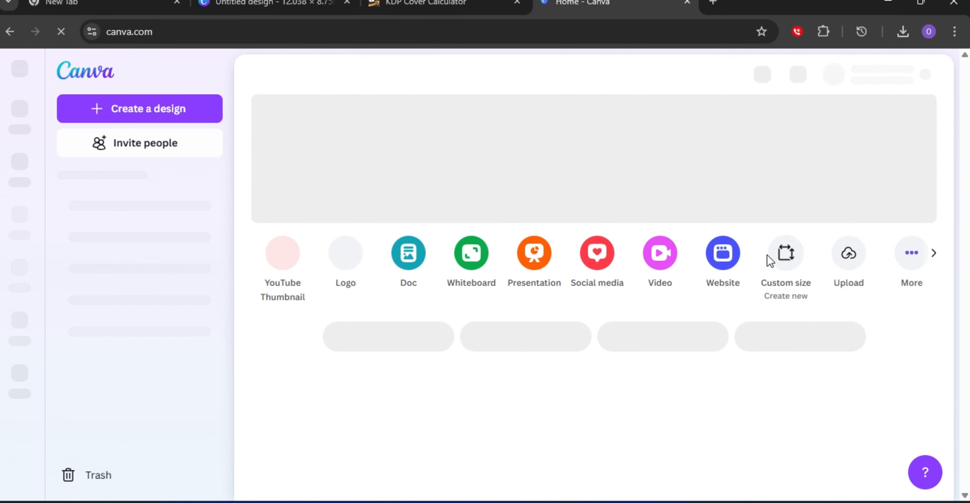
click(119, 99)
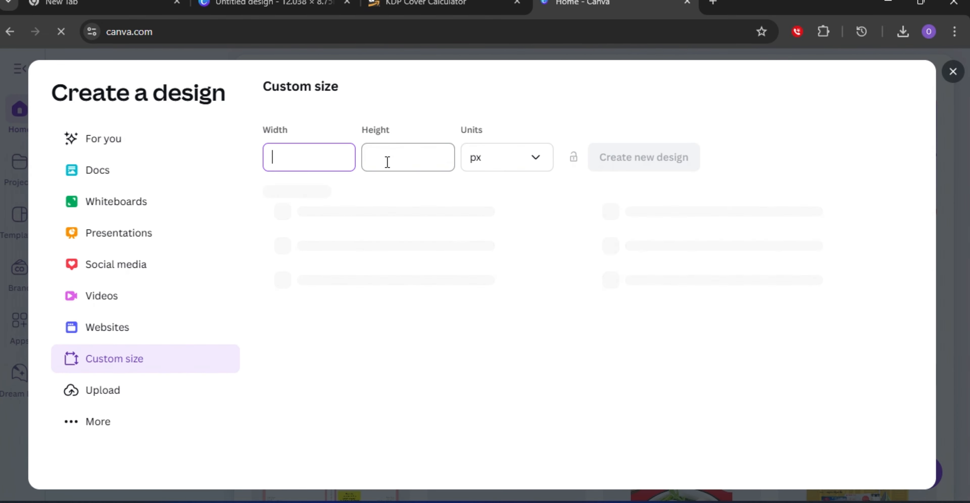
Copy the 0.788 in spine width from the KDP Cover Calculator and return to the Canva create-design tab.
click(413, 5)
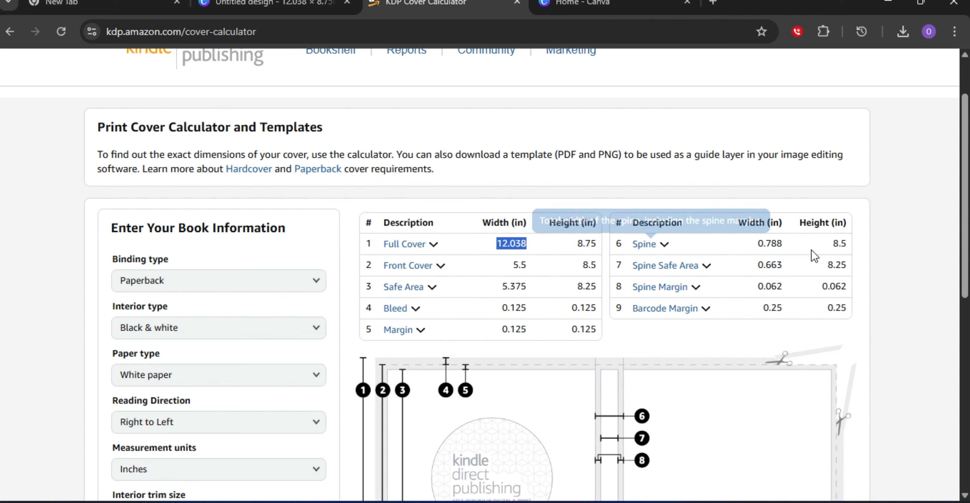
mouse_move(649, 250)
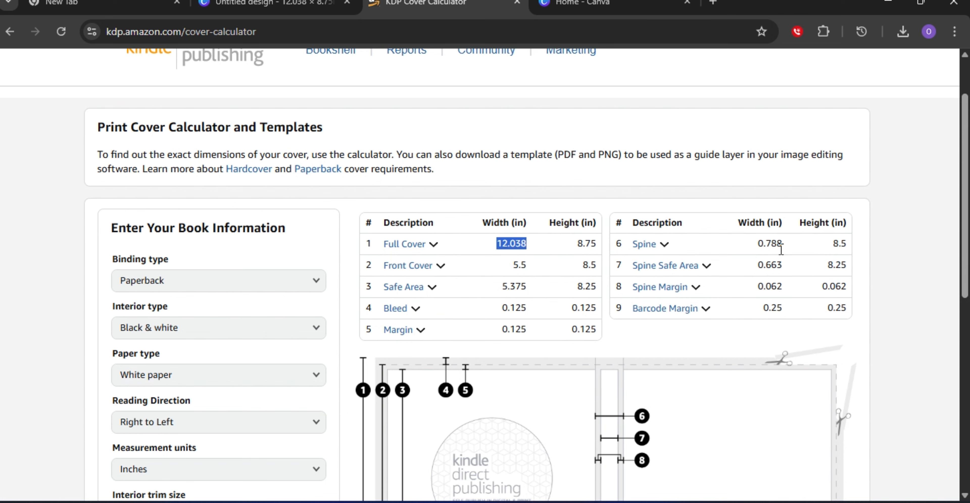
drag(786, 241, 751, 250)
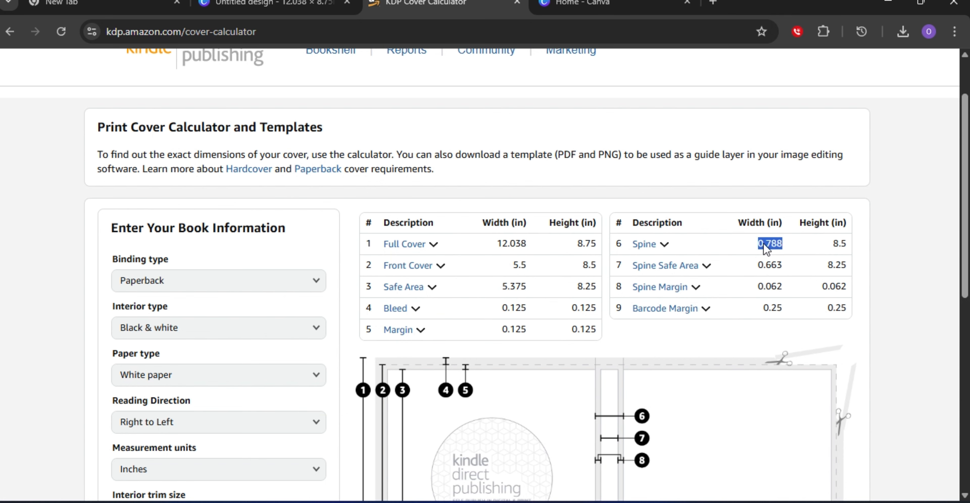
right_click(785, 241)
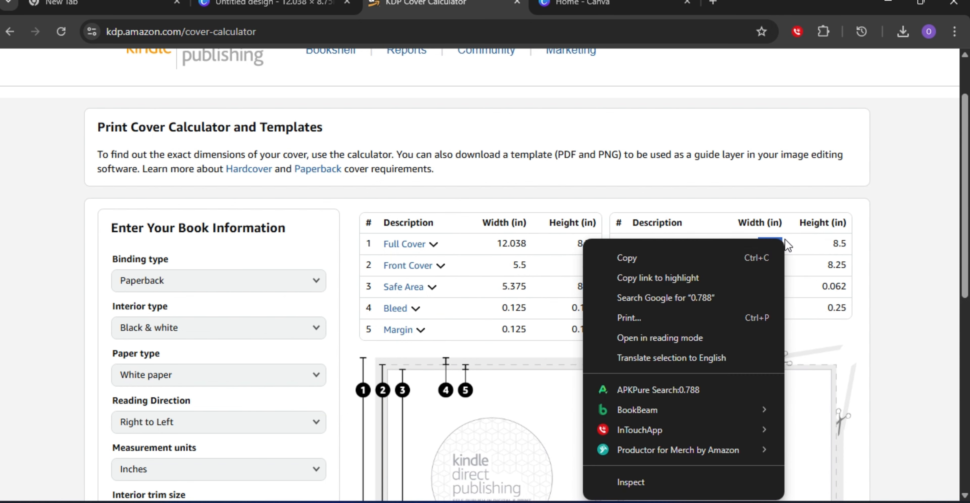
click(651, 259)
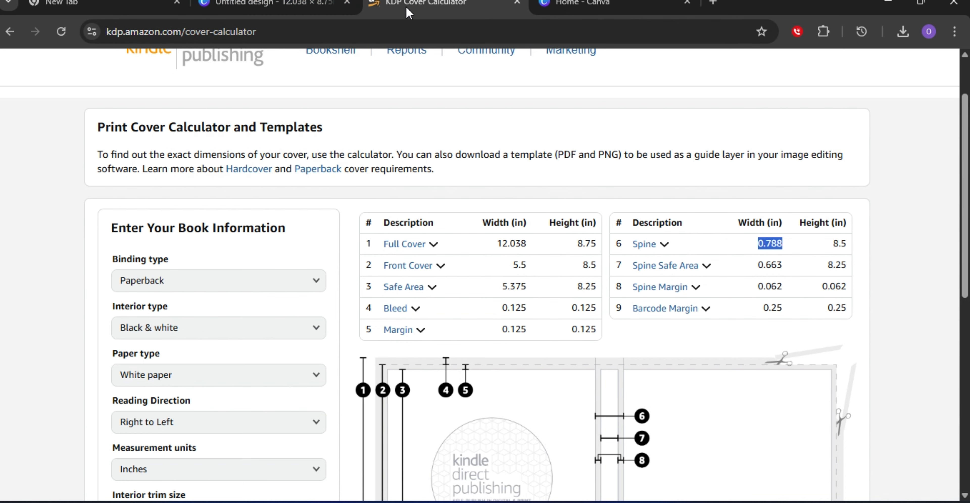
click(583, 10)
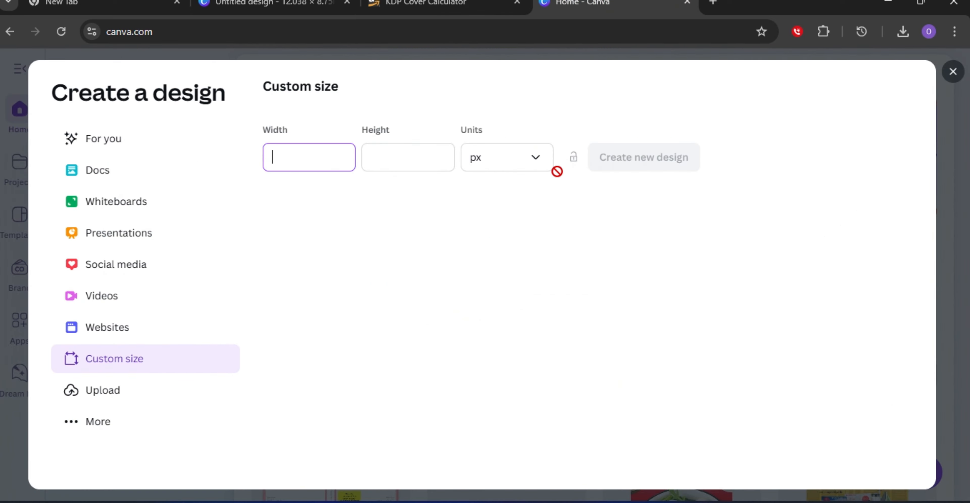
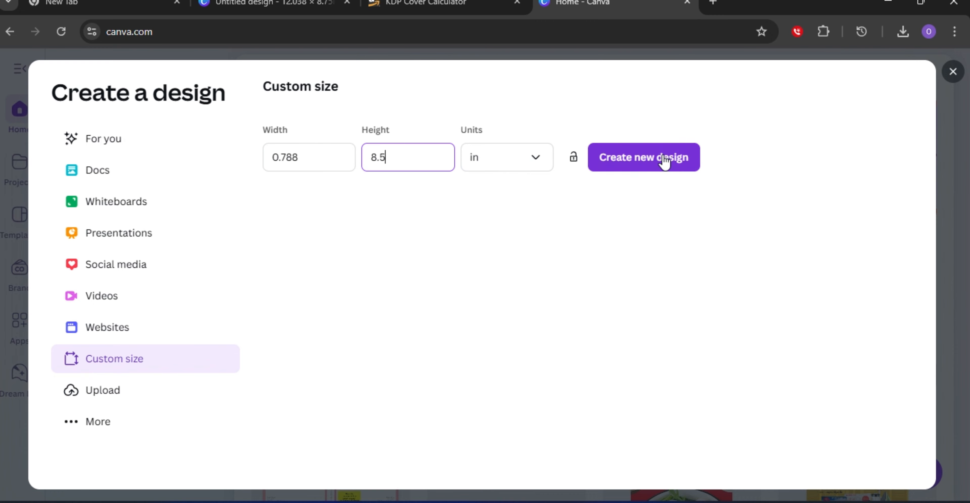
Create the custom 0.788 × 8.5 in spine design and compare it with the full cover design in the other tab.
click(665, 161)
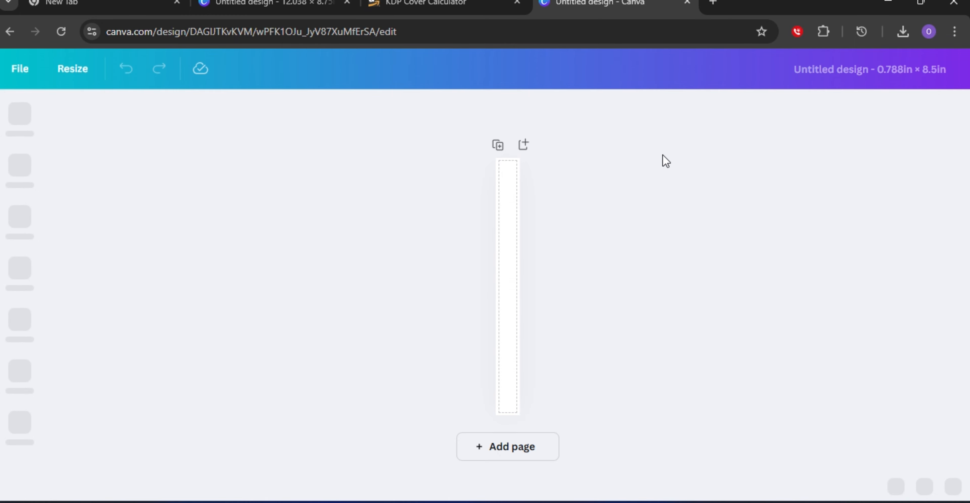
click(502, 264)
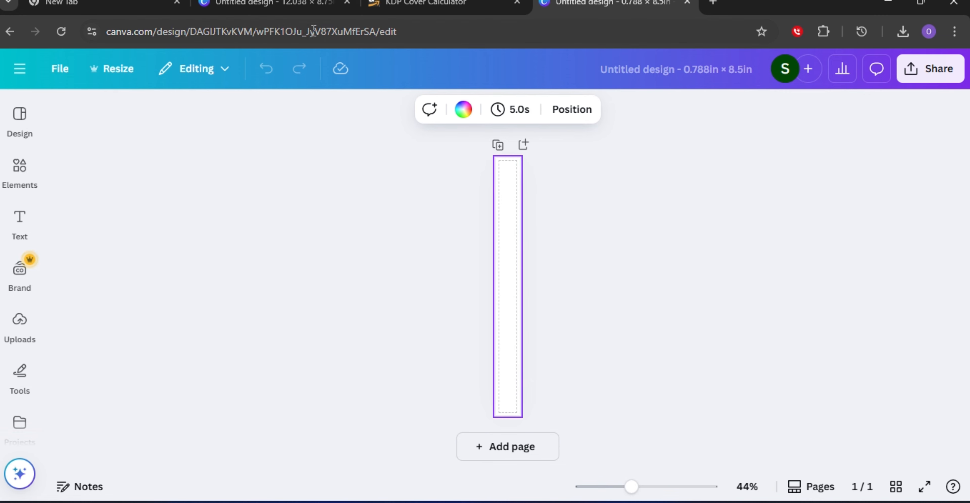
click(284, 6)
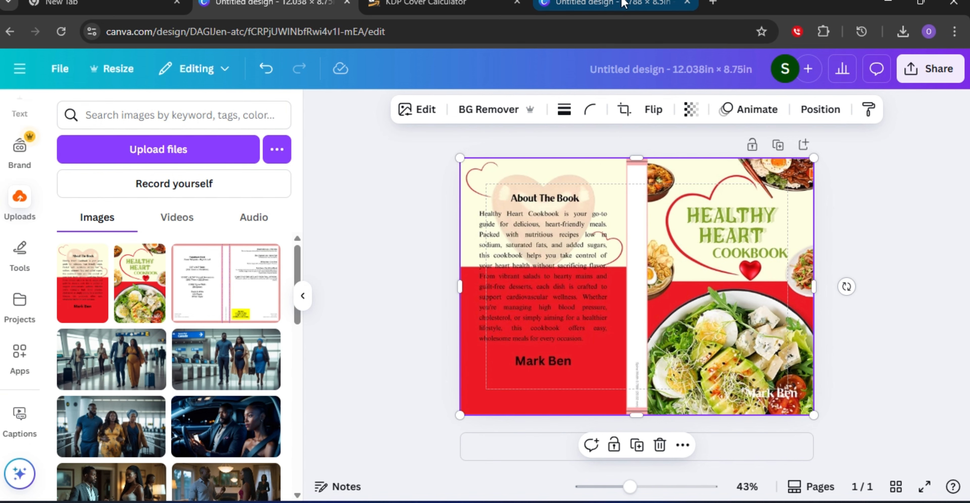
click(609, 4)
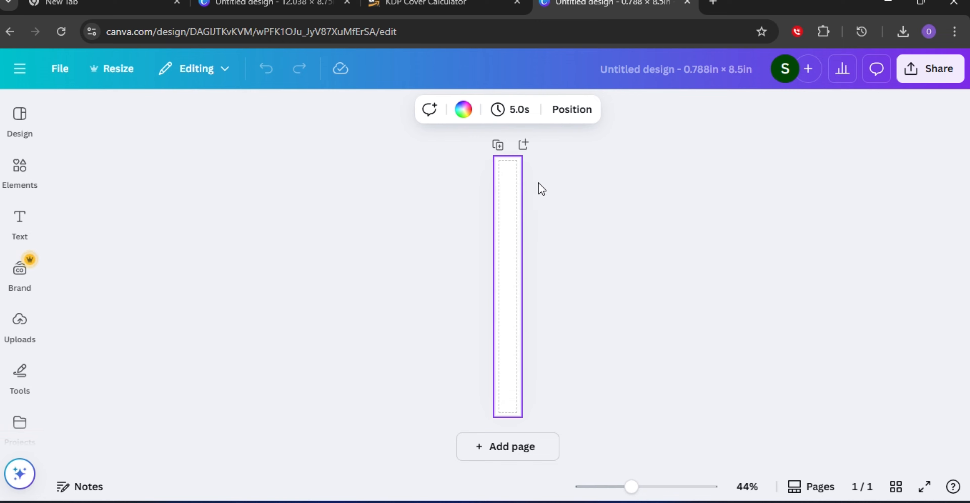
Set the spine page's background colour to #81a425.
click(464, 108)
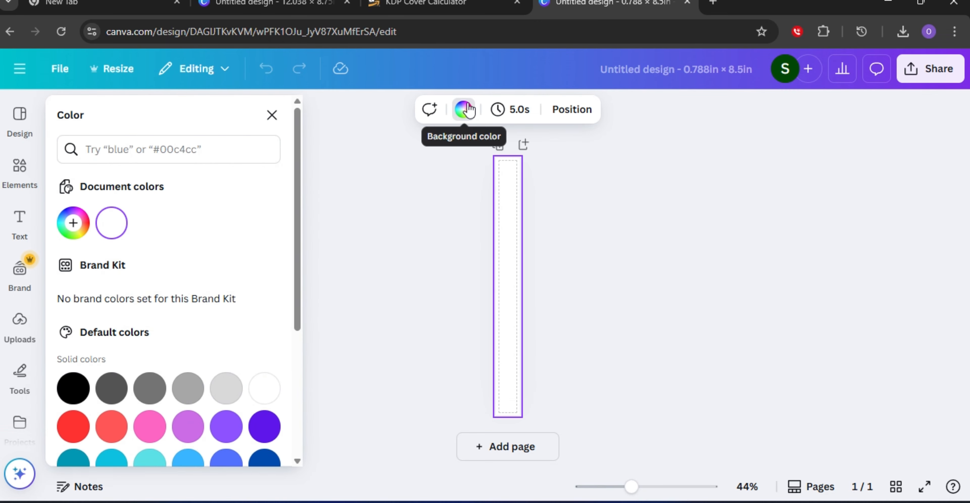
click(157, 149)
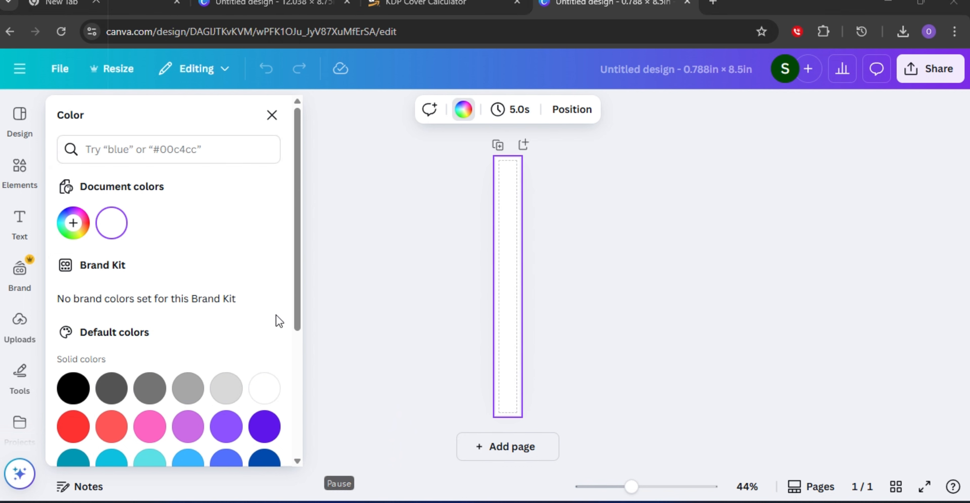
click(165, 149)
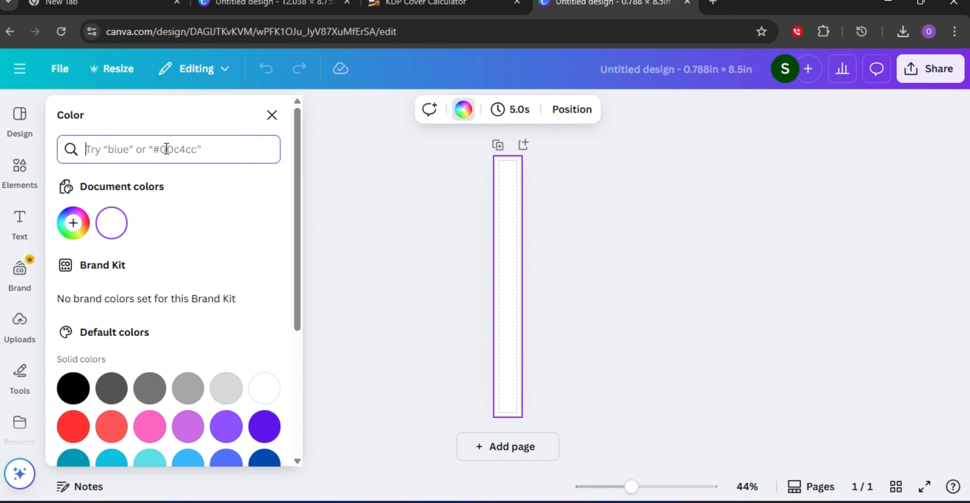
text(#)
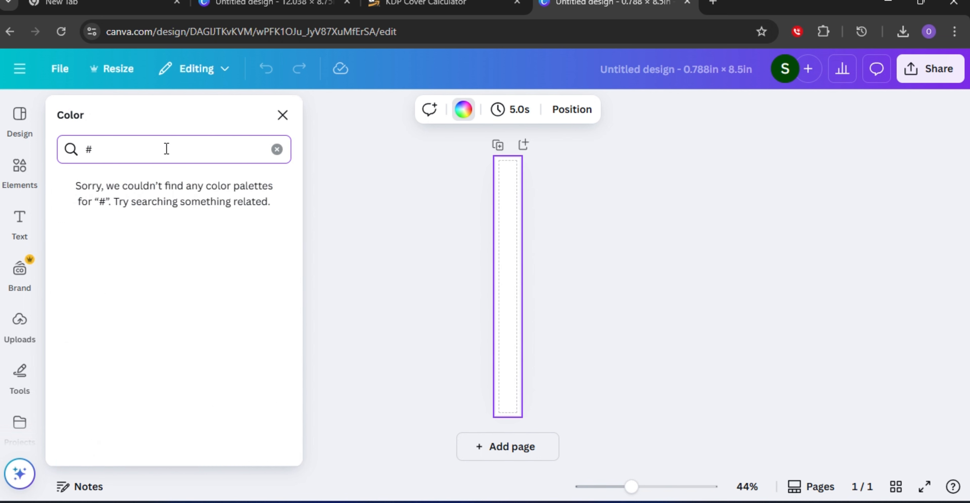
text(81)
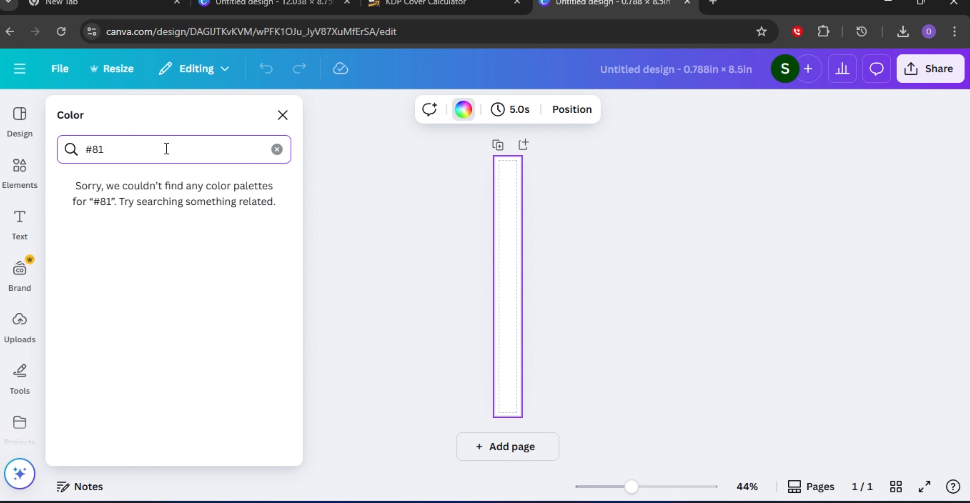
text(a)
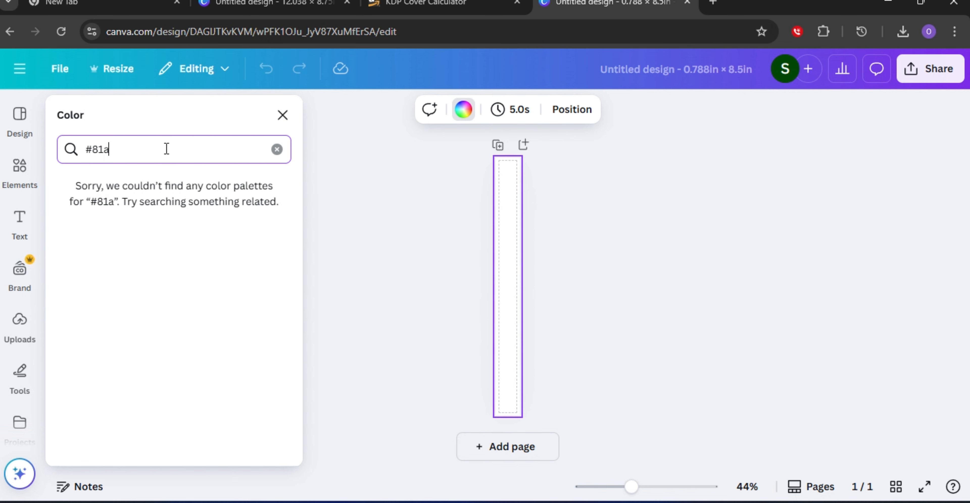
text(45)
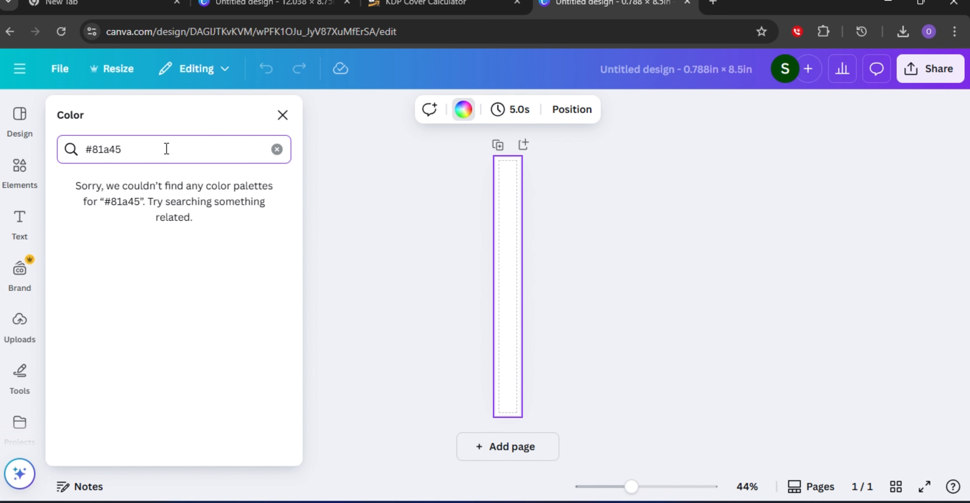
key(BackSpace)
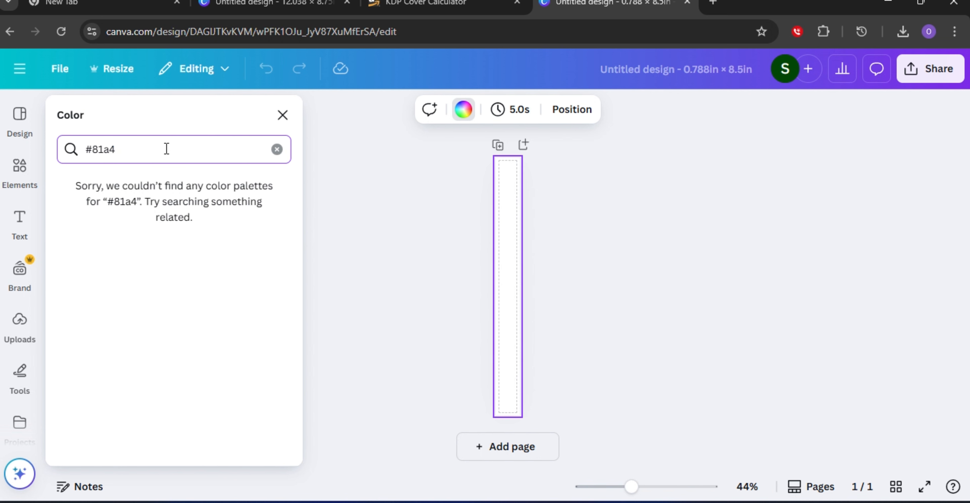
text(25)
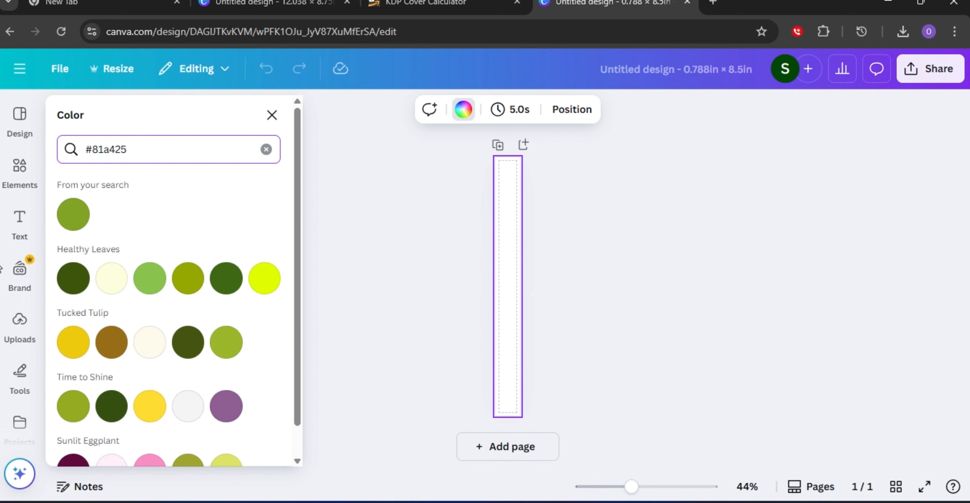
click(73, 215)
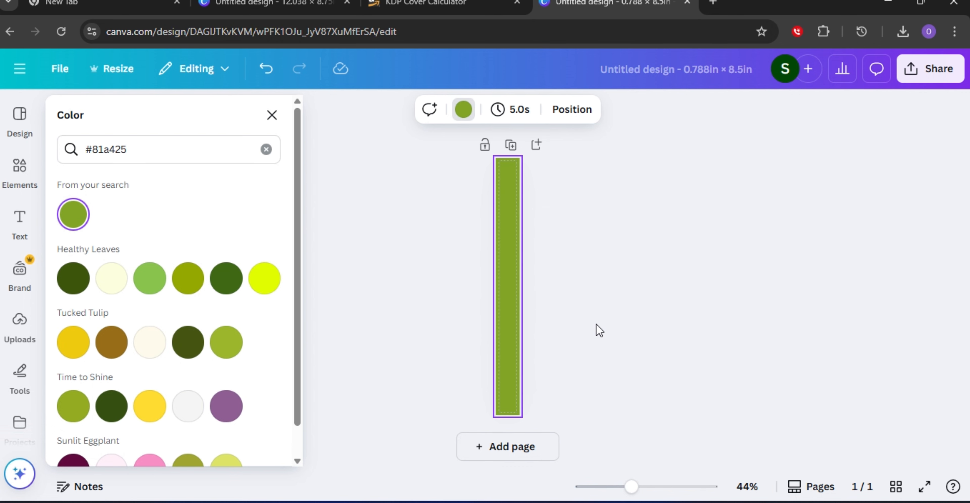
key(Escape)
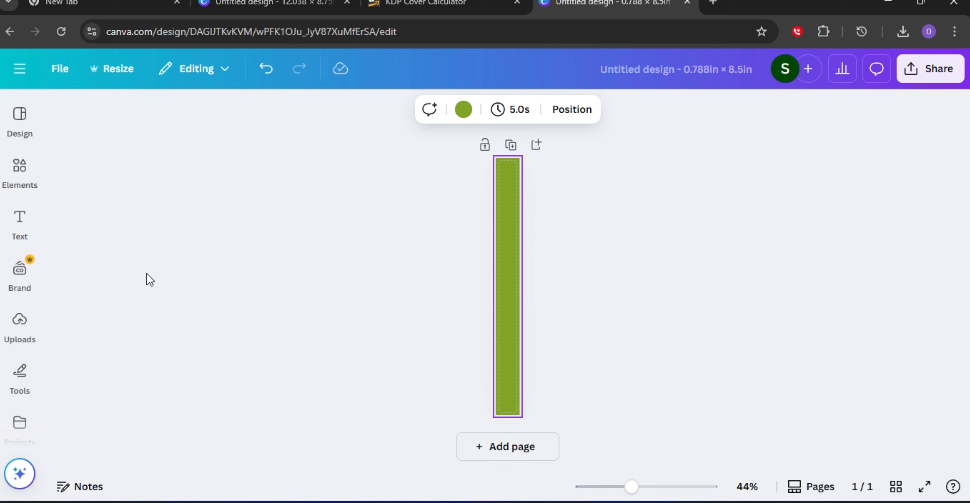
Add a heading to the spine, rotate it vertical, and enlarge it to span the spine's middle.
click(19, 221)
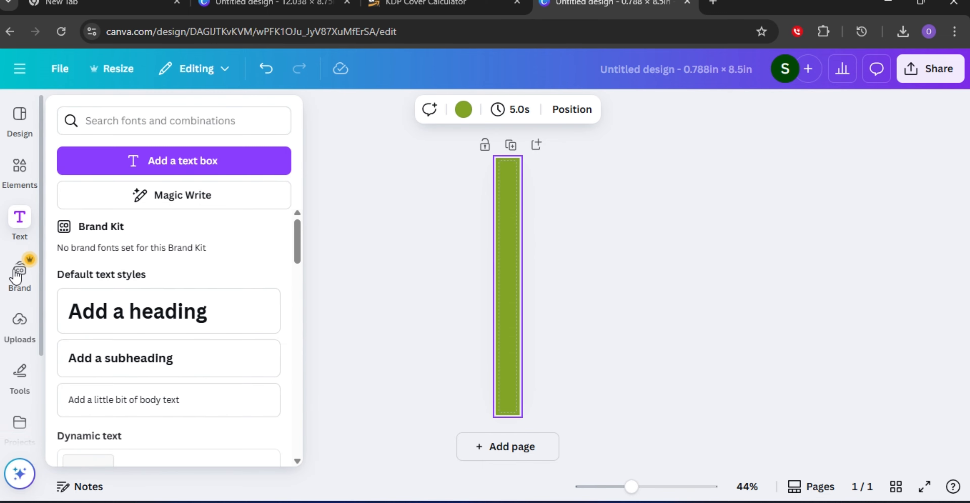
click(8, 306)
click(7, 308)
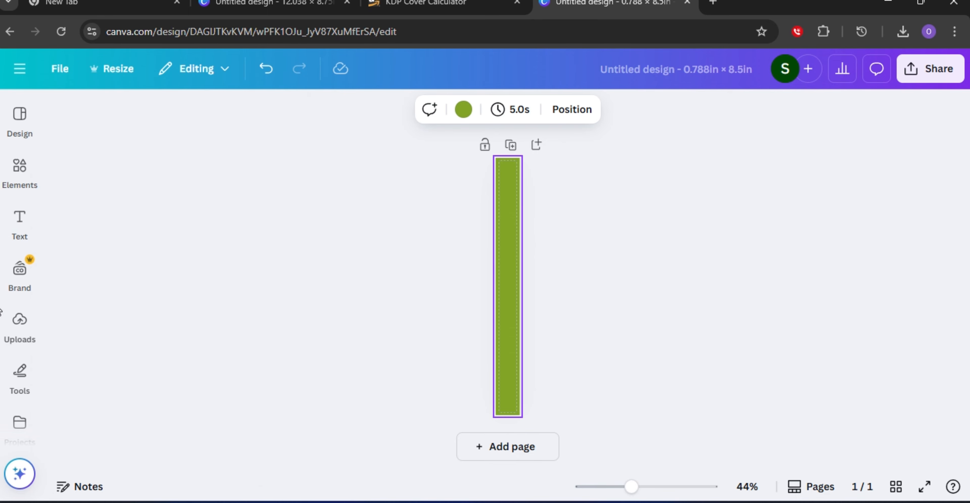
click(5, 310)
click(19, 222)
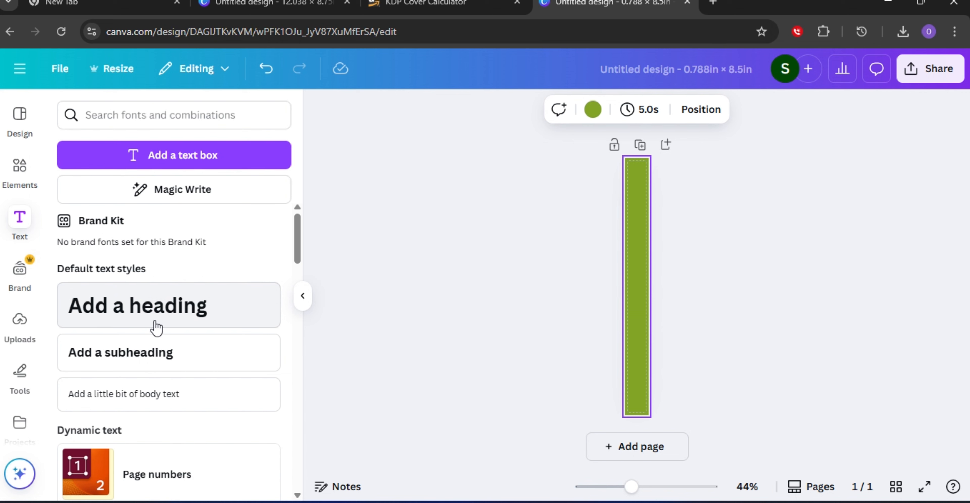
click(199, 315)
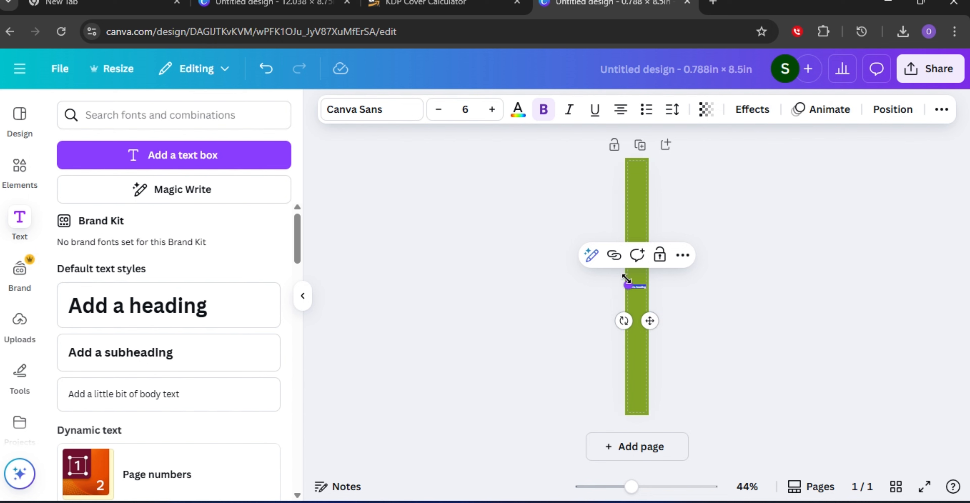
drag(627, 284, 583, 250)
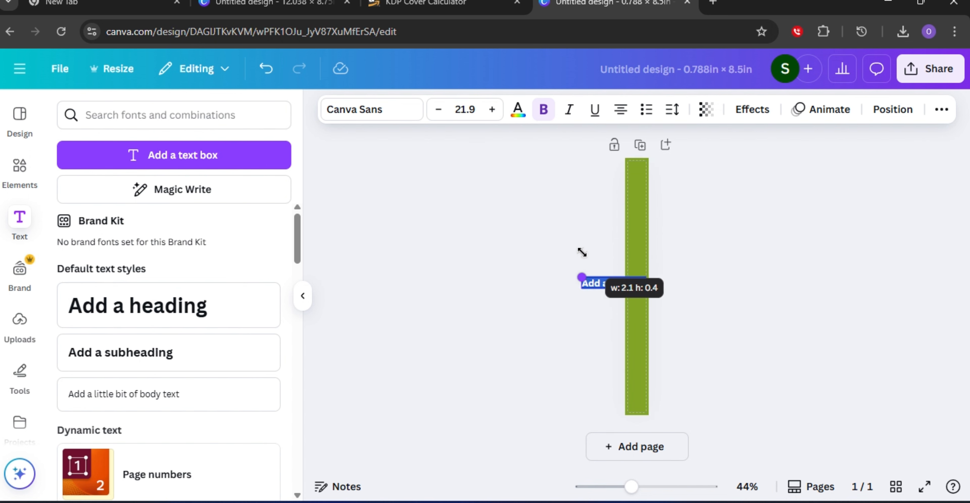
drag(595, 317, 675, 270)
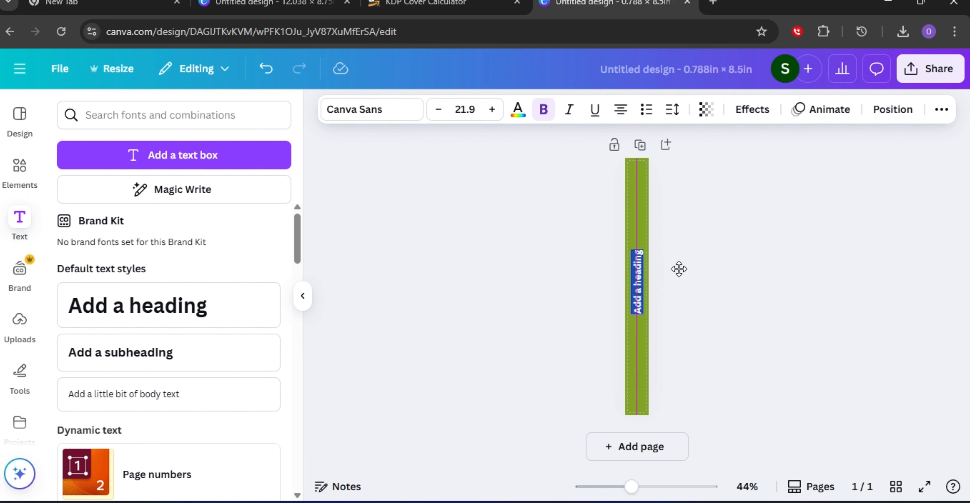
drag(631, 319, 627, 380)
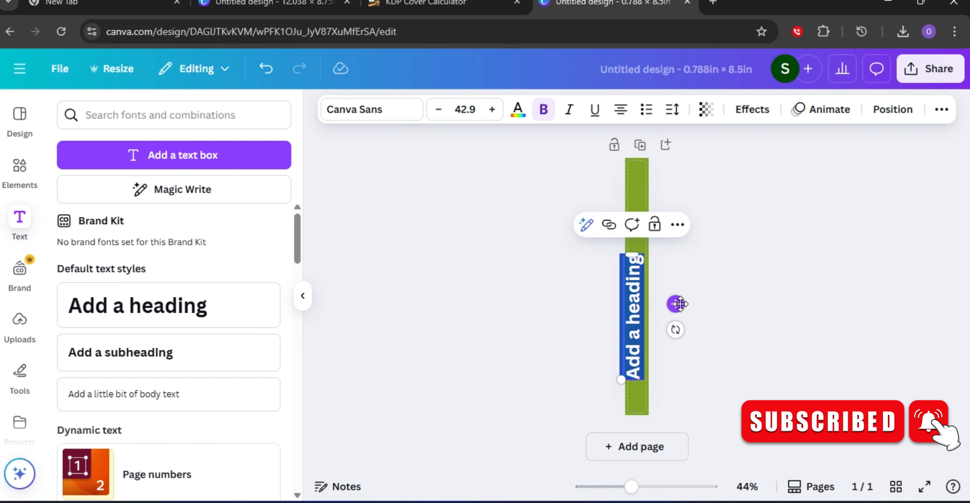
drag(675, 304, 679, 291)
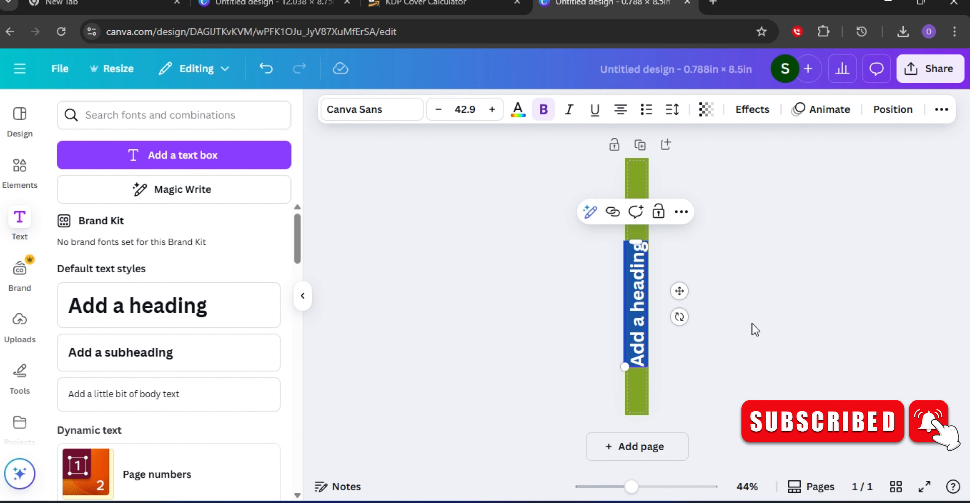
Replace the heading text with HEALTHY HEART and lengthen the text box upward along the spine.
text(H)
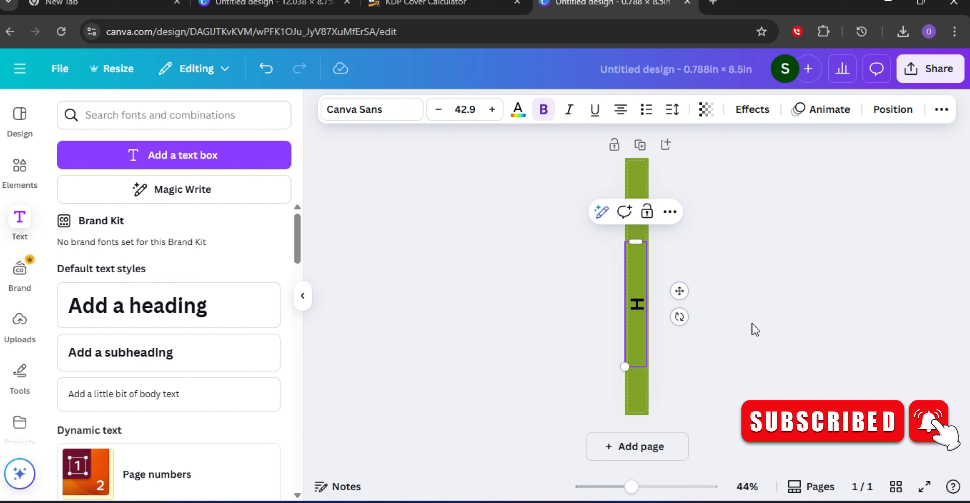
text(EAL)
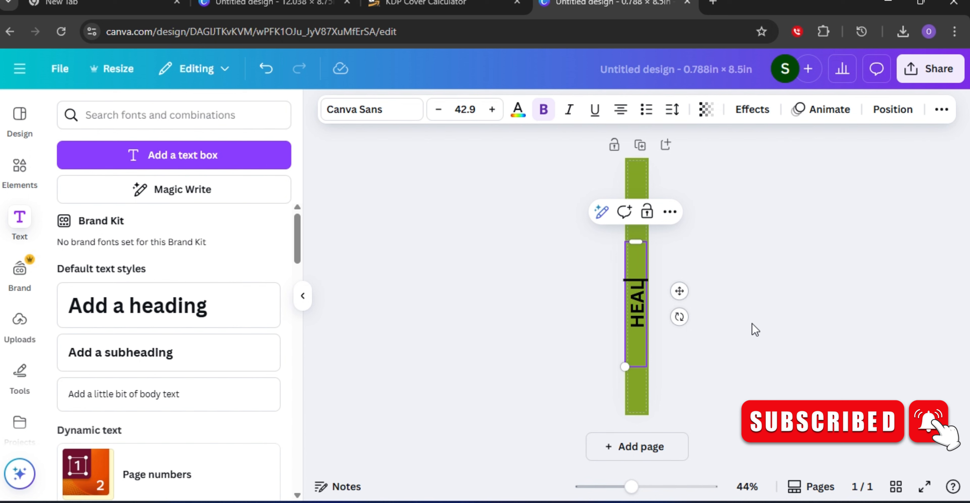
text(THY)
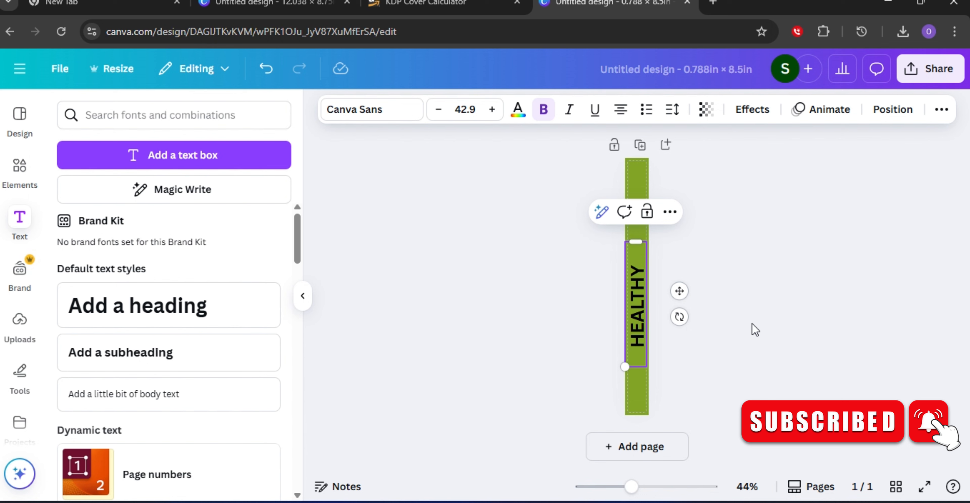
text( HE)
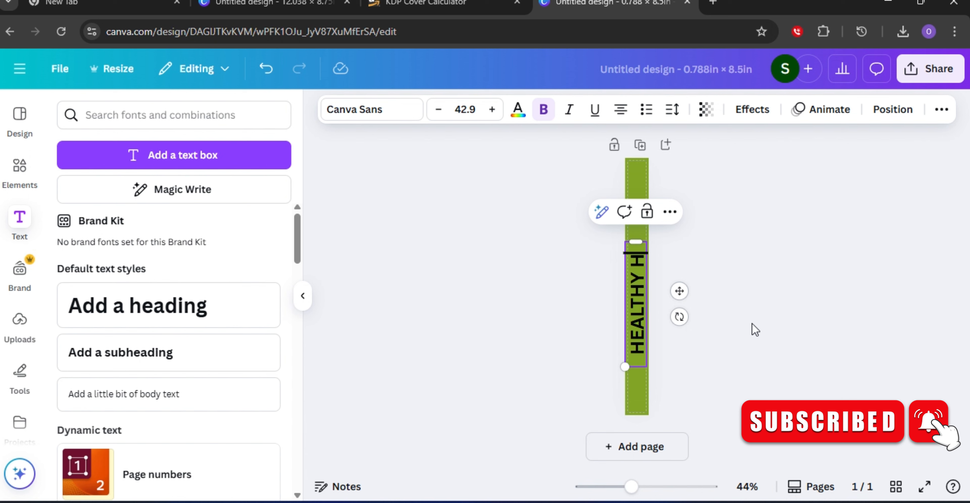
text(AR)
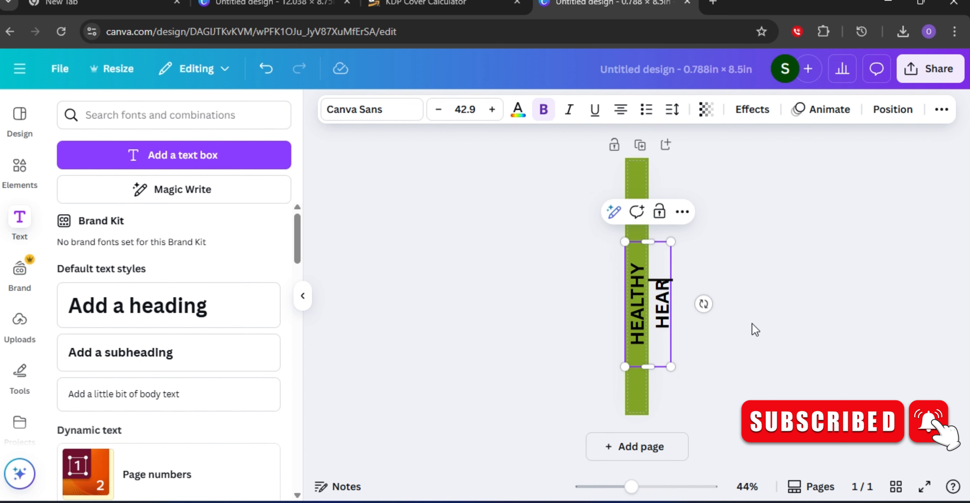
text(T)
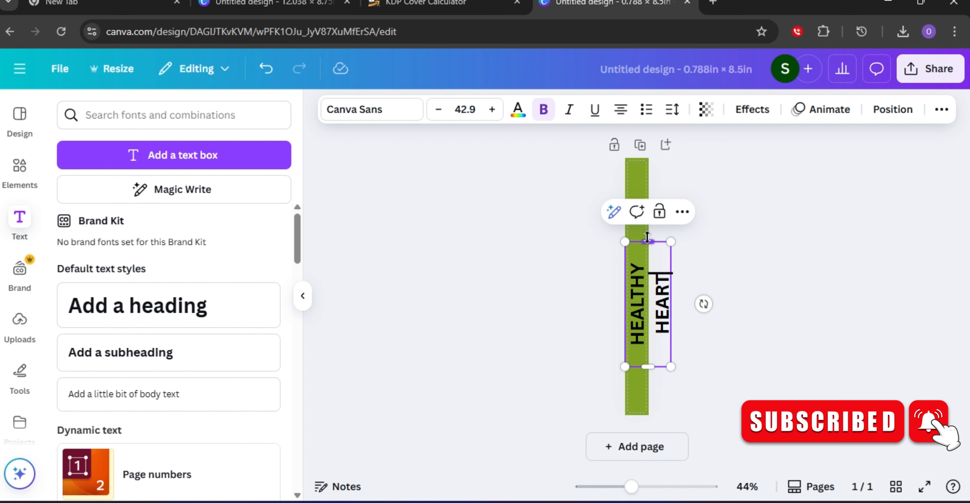
drag(647, 241, 653, 187)
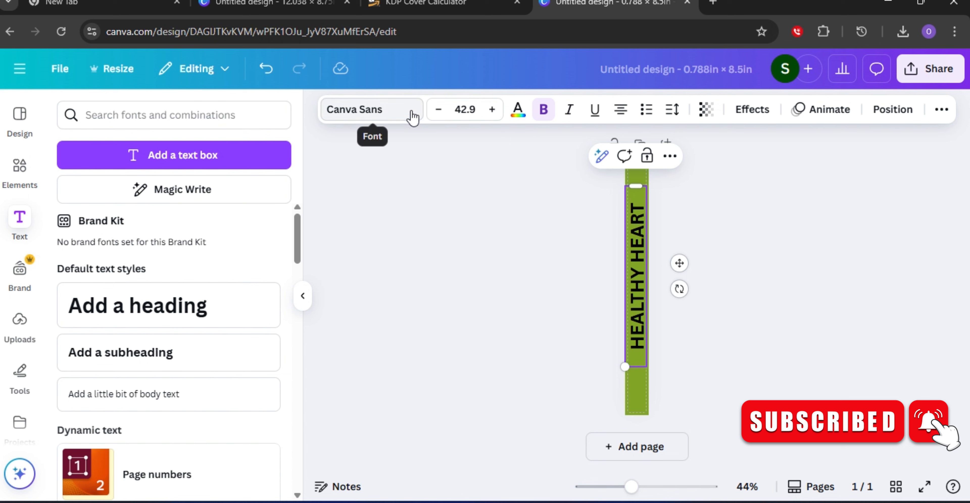
Change the spine title's font to Brixton by searching the font list for BRI.
click(414, 124)
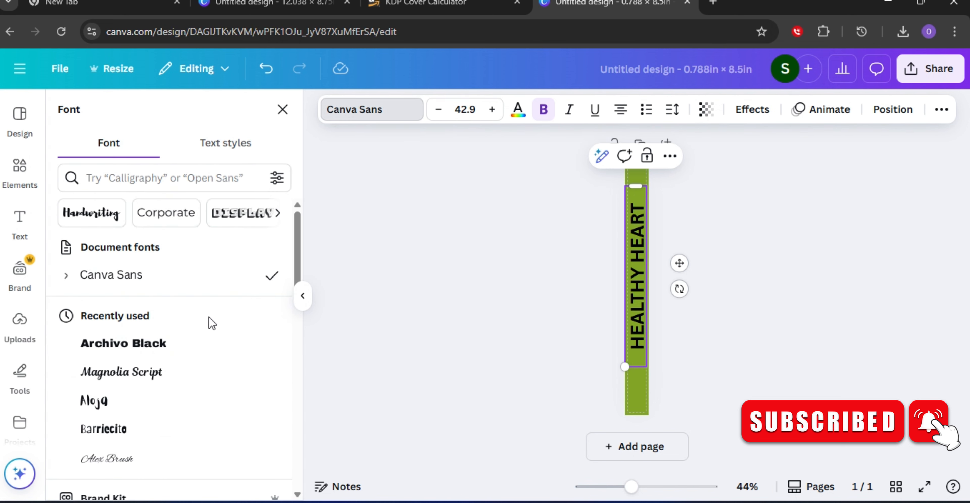
scroll(211, 320, down, 2)
scroll(229, 321, down, 4)
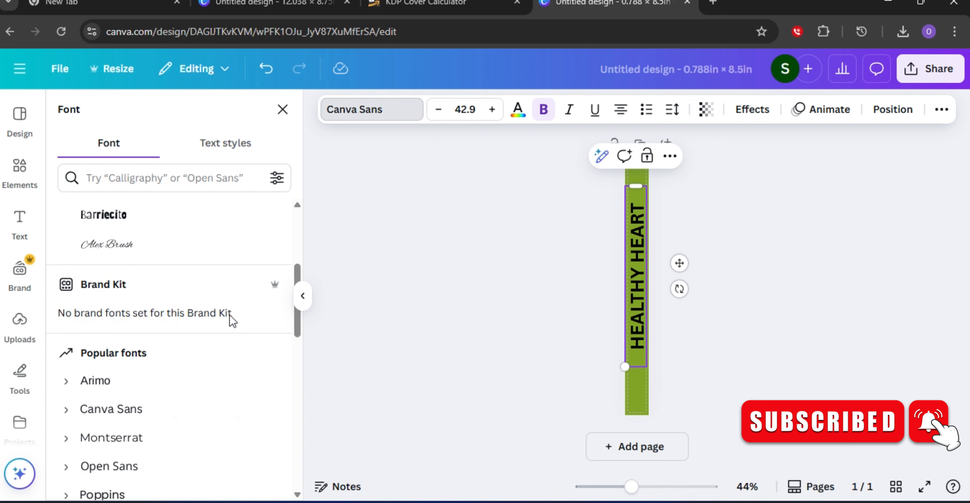
scroll(232, 319, down, 5)
scroll(232, 325, down, 2)
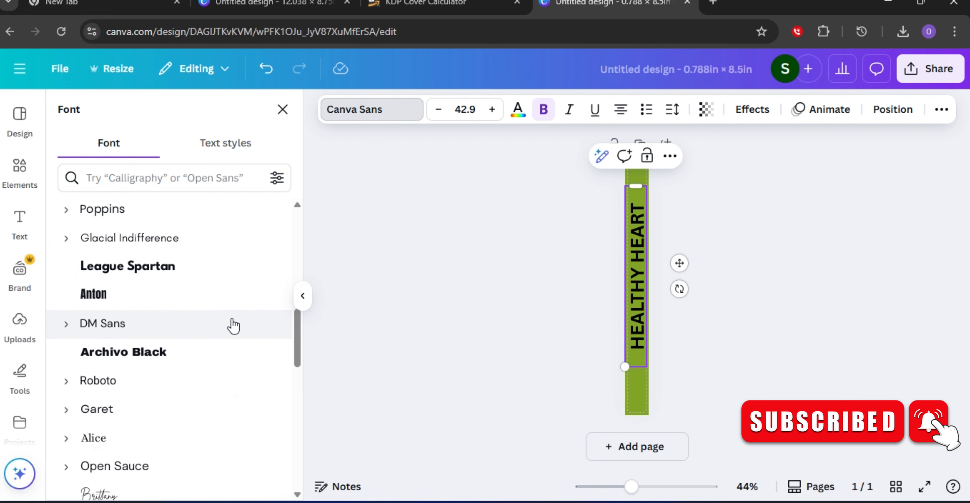
click(122, 182)
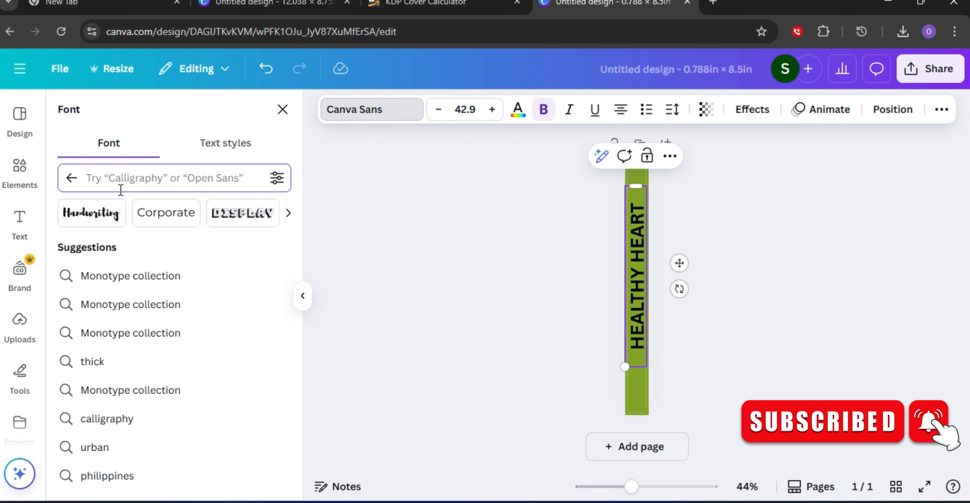
text(BR)
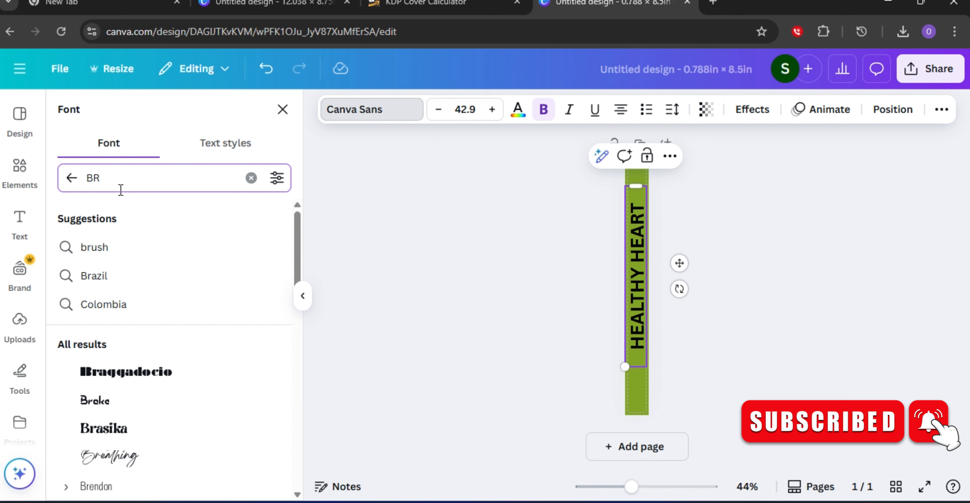
text(I)
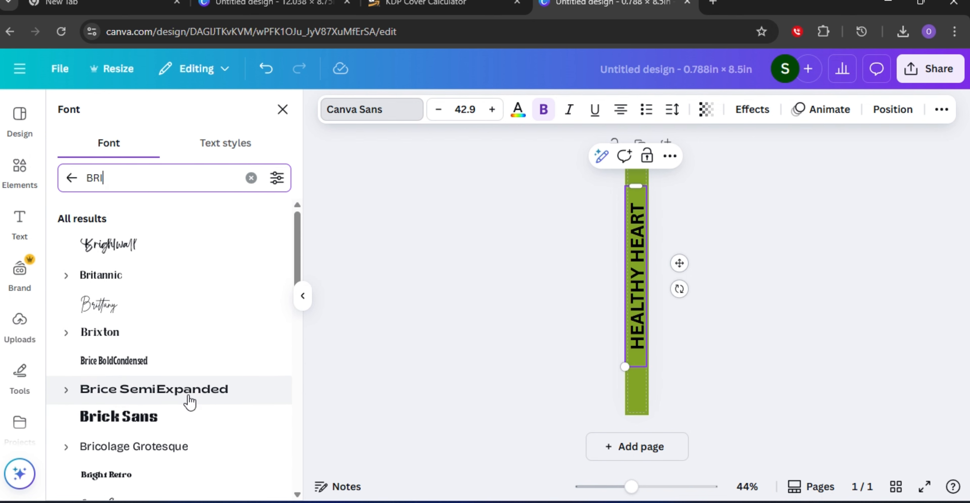
click(141, 337)
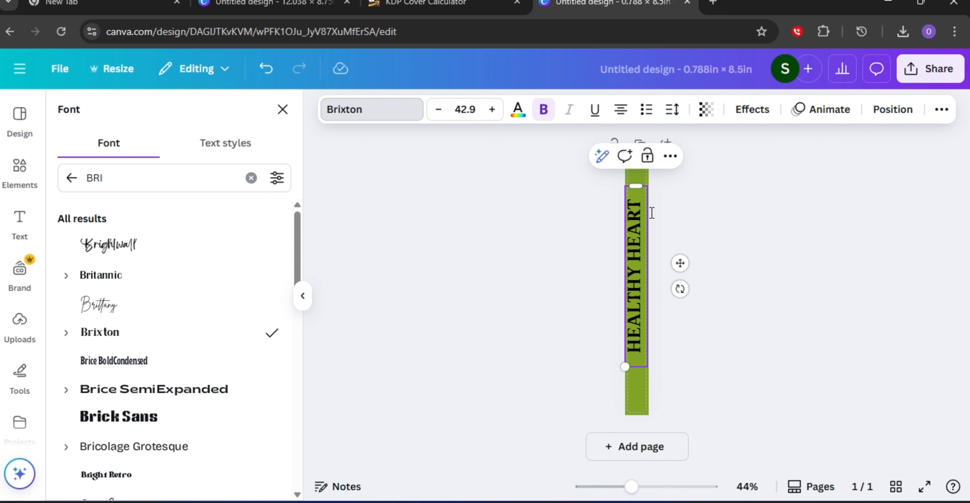
Nudge the title slightly down the spine and change its text colour to white.
drag(680, 263, 683, 273)
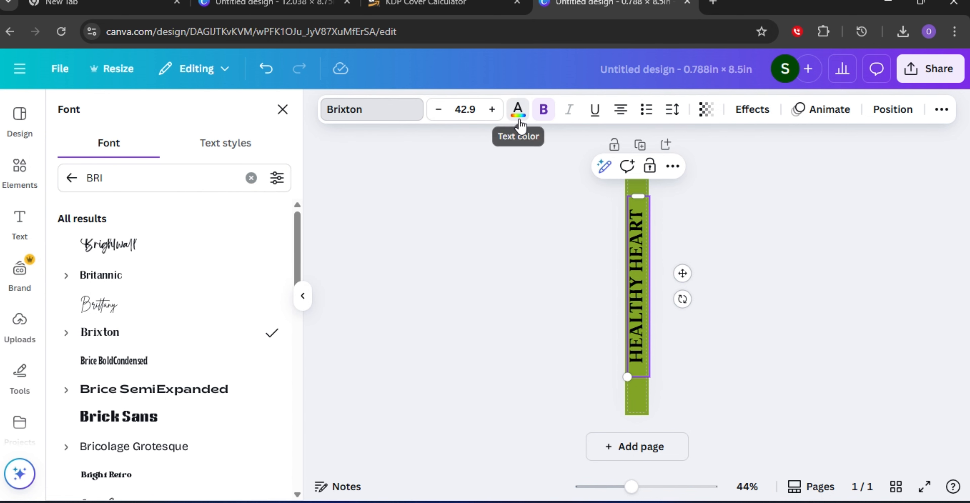
click(519, 113)
scroll(200, 286, down, 1)
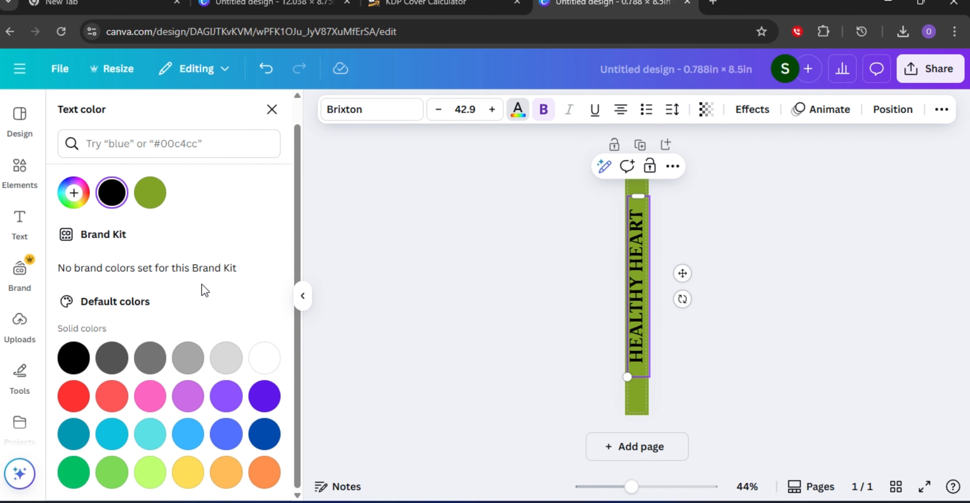
click(259, 360)
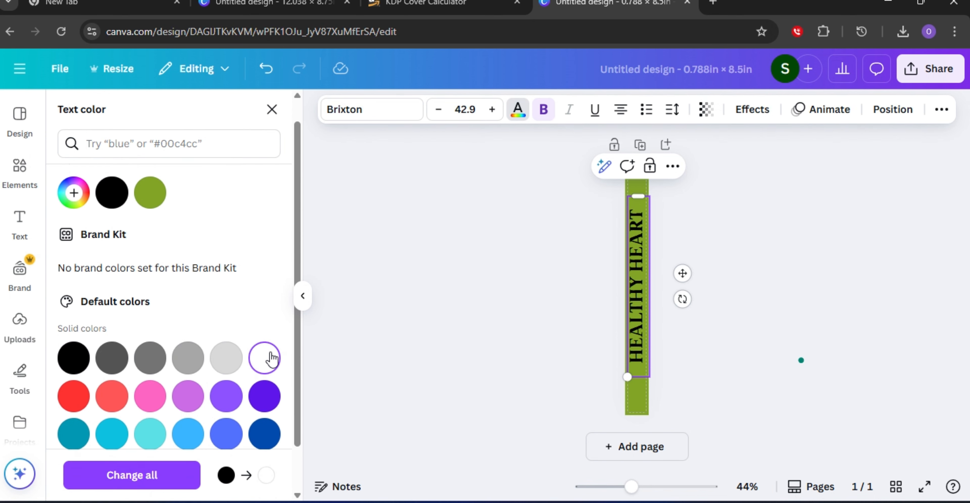
click(637, 303)
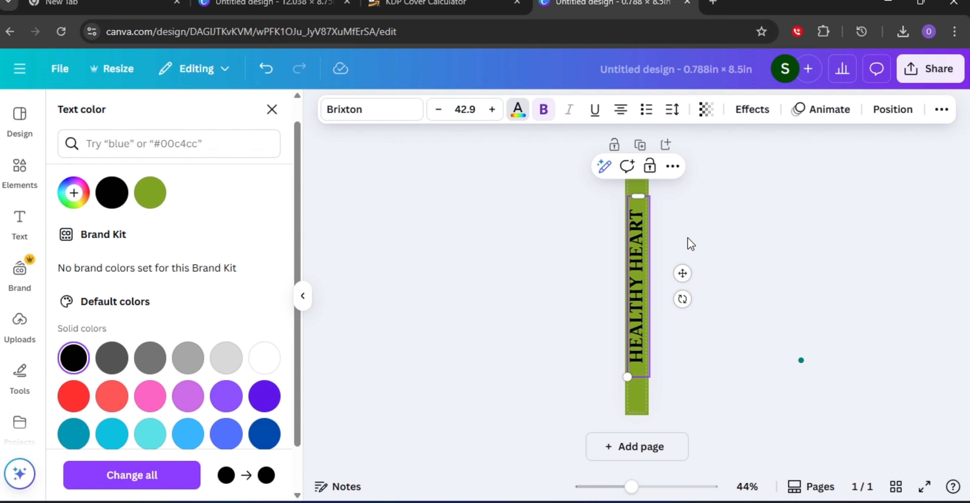
key(Escape)
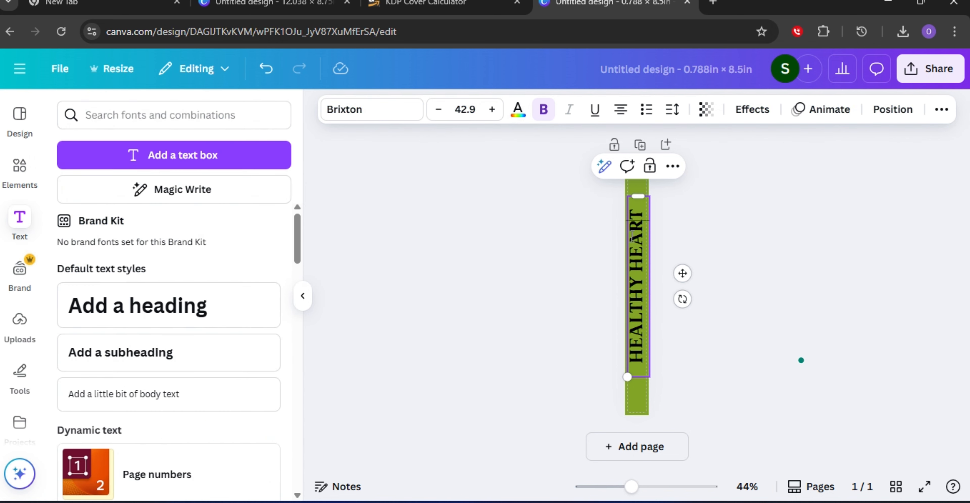
click(519, 110)
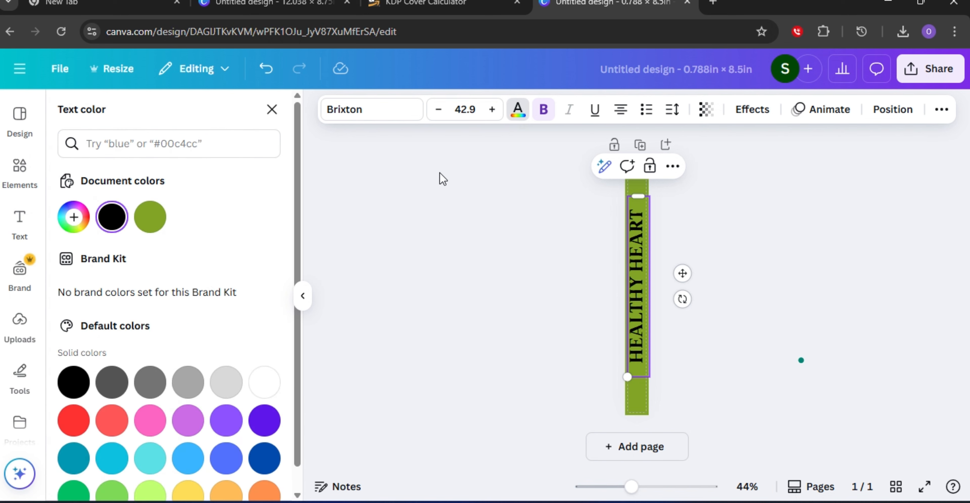
click(269, 393)
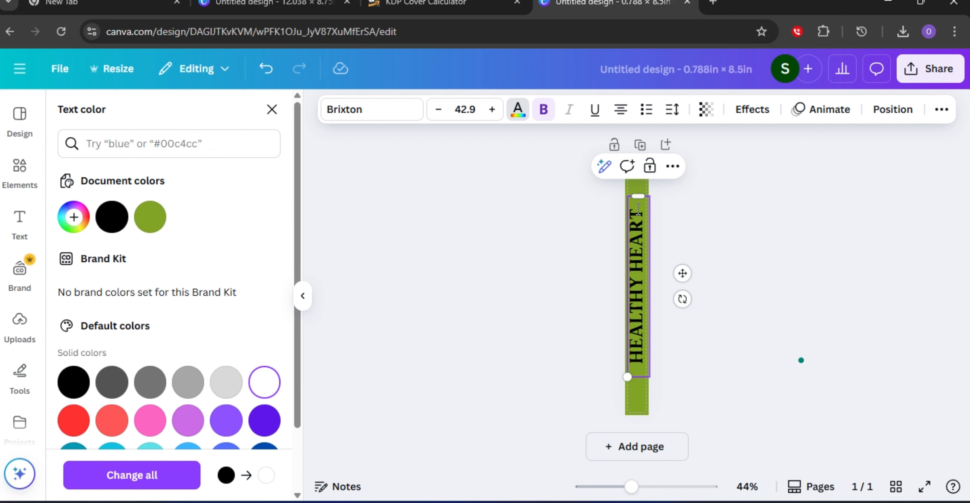
drag(636, 209, 621, 358)
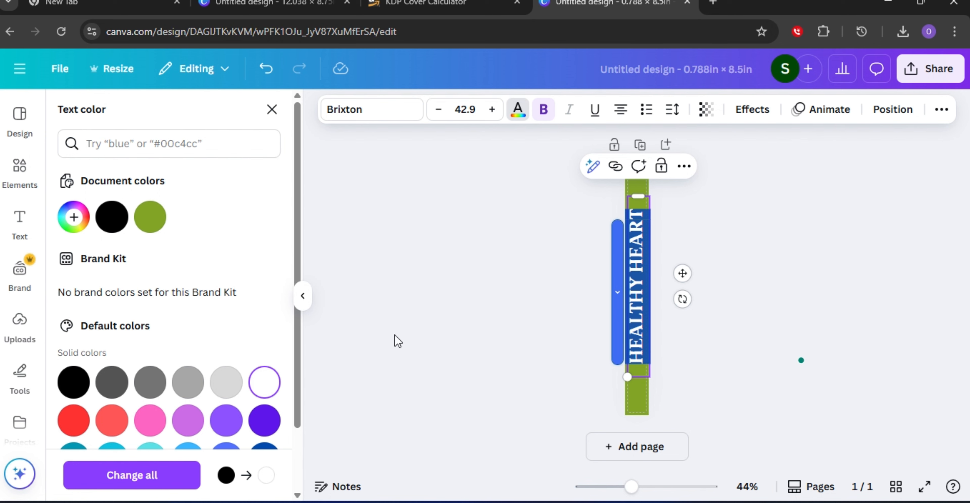
click(797, 245)
click(707, 222)
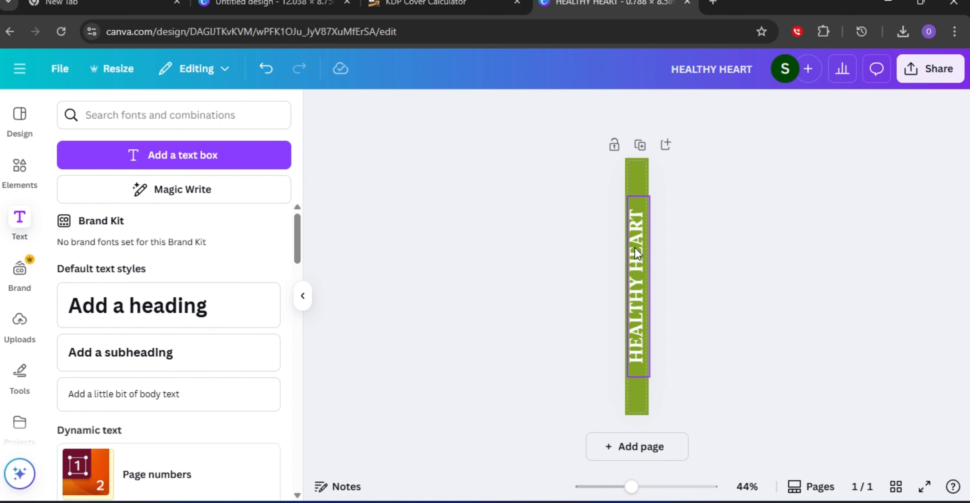
drag(635, 259, 636, 275)
click(693, 262)
click(763, 272)
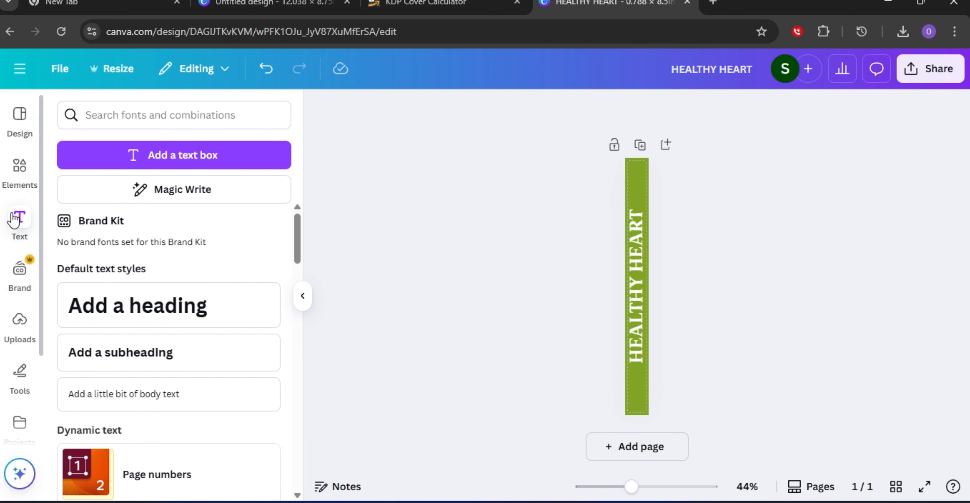
Browse the recently used elements for a suitable graphic.
click(22, 165)
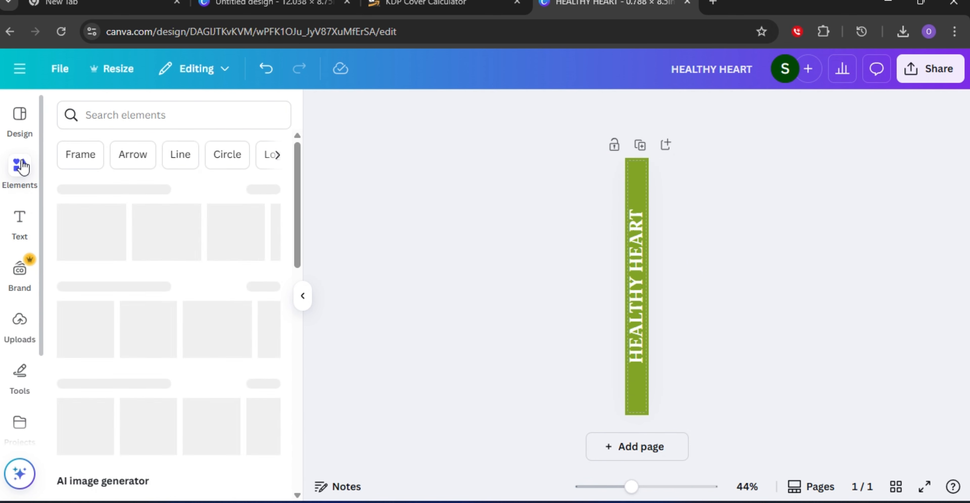
scroll(171, 228, down, 4)
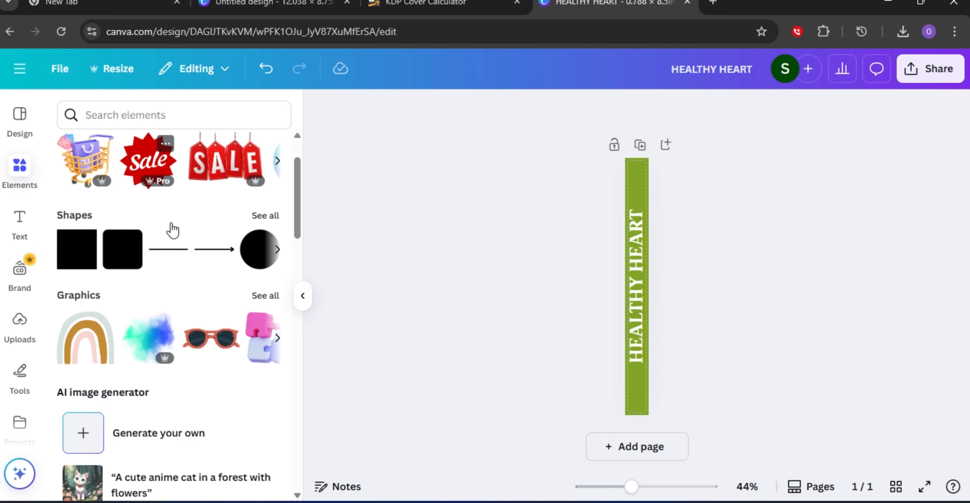
scroll(171, 228, up, 4)
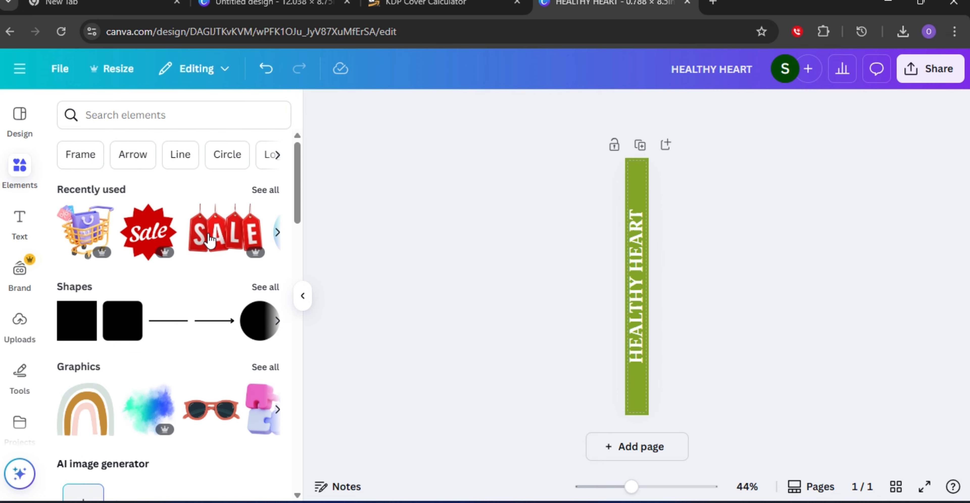
click(267, 190)
scroll(222, 240, down, 4)
scroll(223, 239, down, 10)
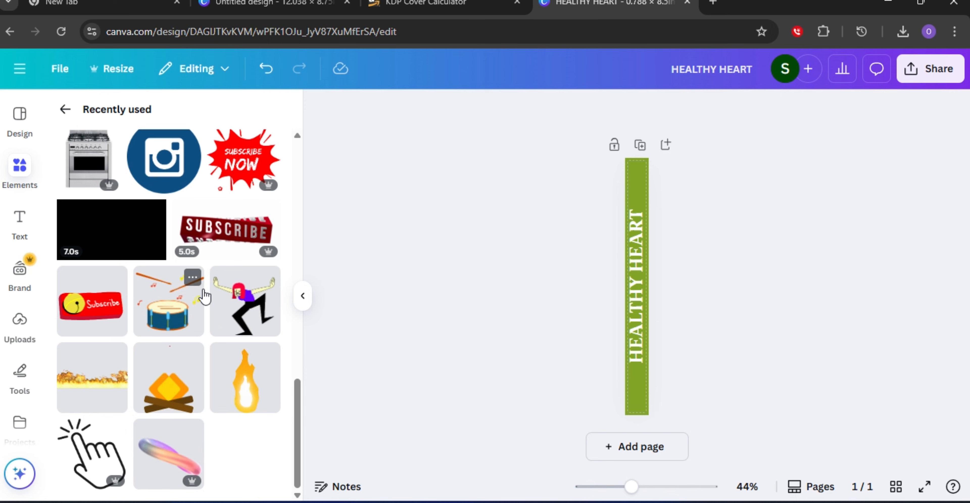
scroll(203, 292, up, 10)
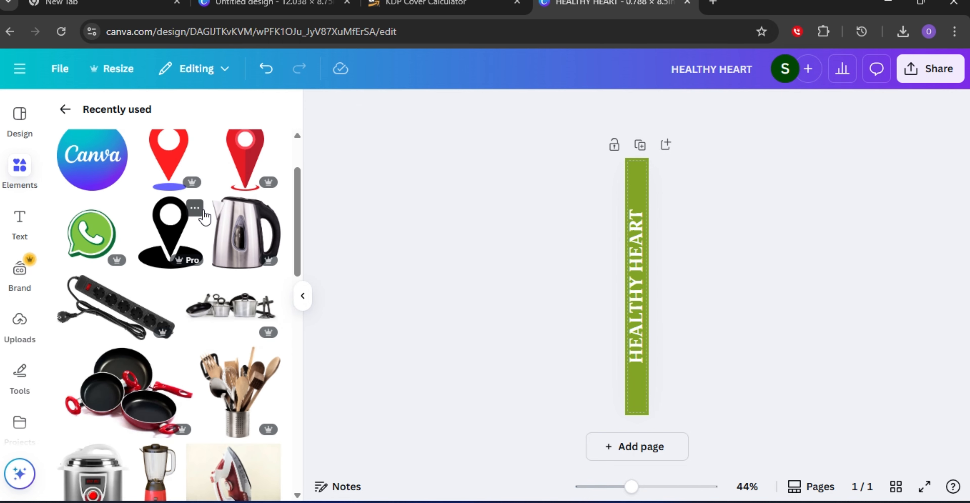
scroll(206, 210, up, 3)
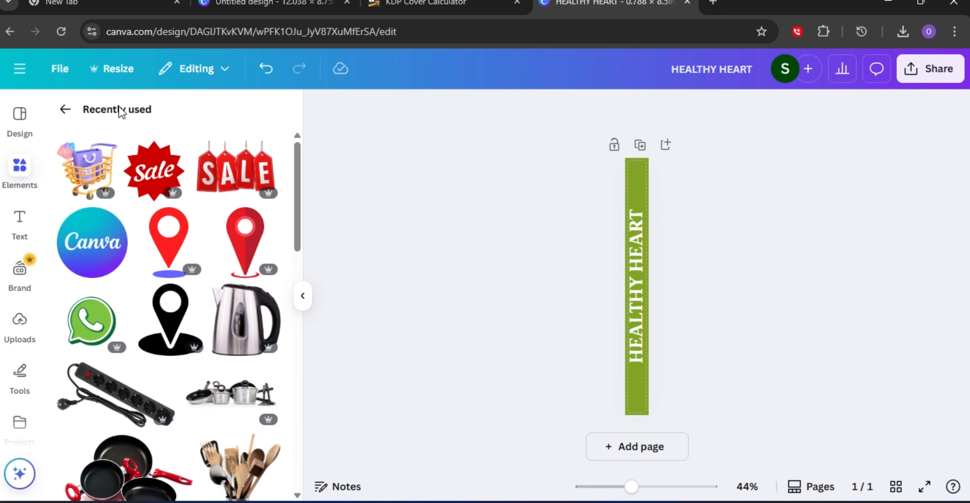
click(65, 109)
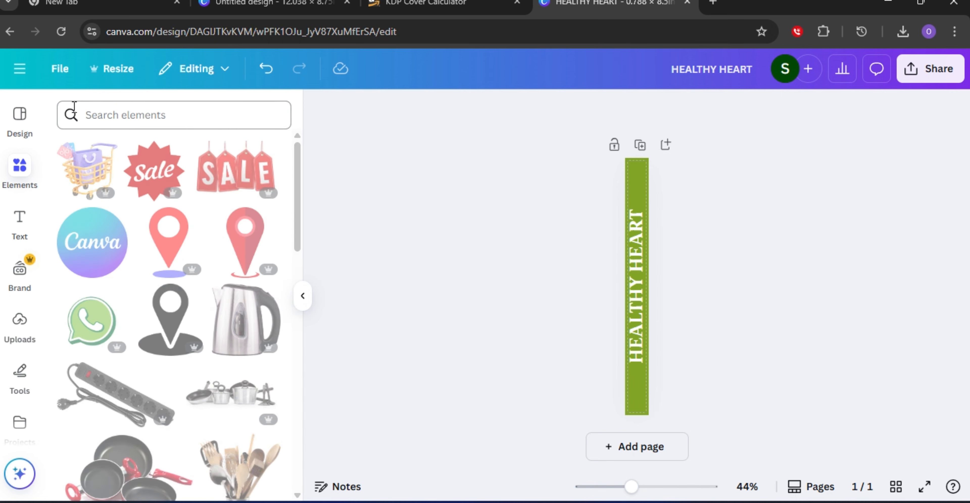
Search the element graphics for heart and place a red outline heart at the top of the spine.
click(202, 120)
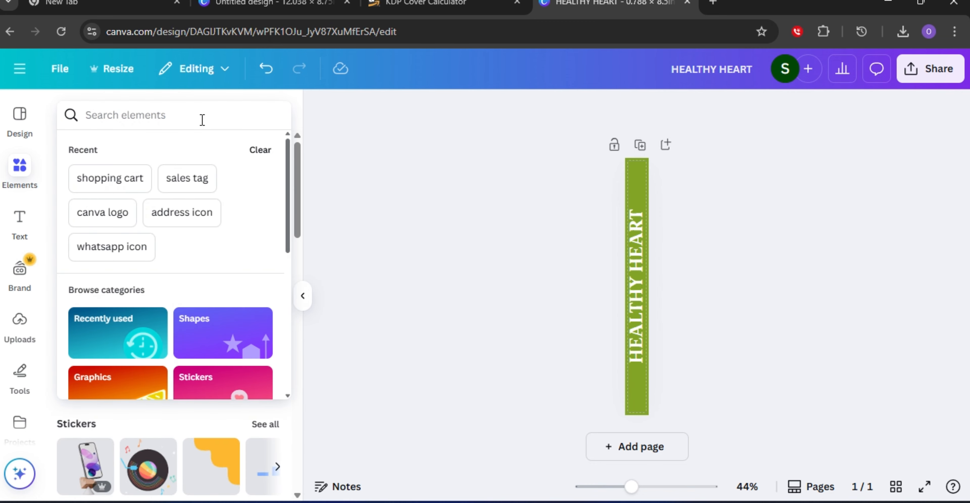
text(HE)
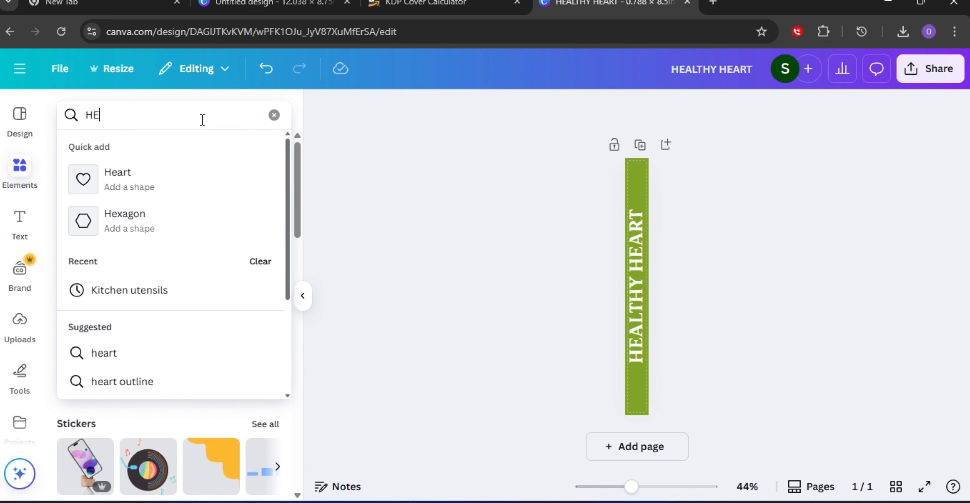
click(131, 355)
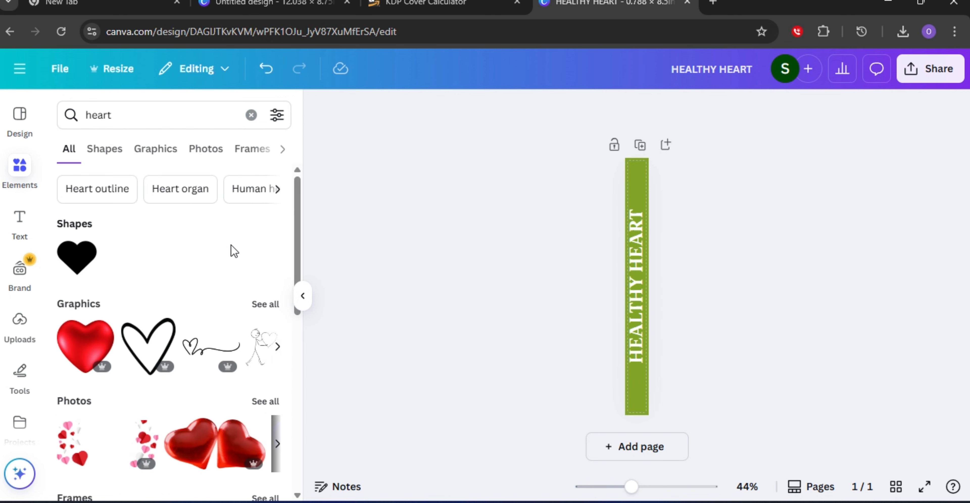
scroll(171, 304, down, 2)
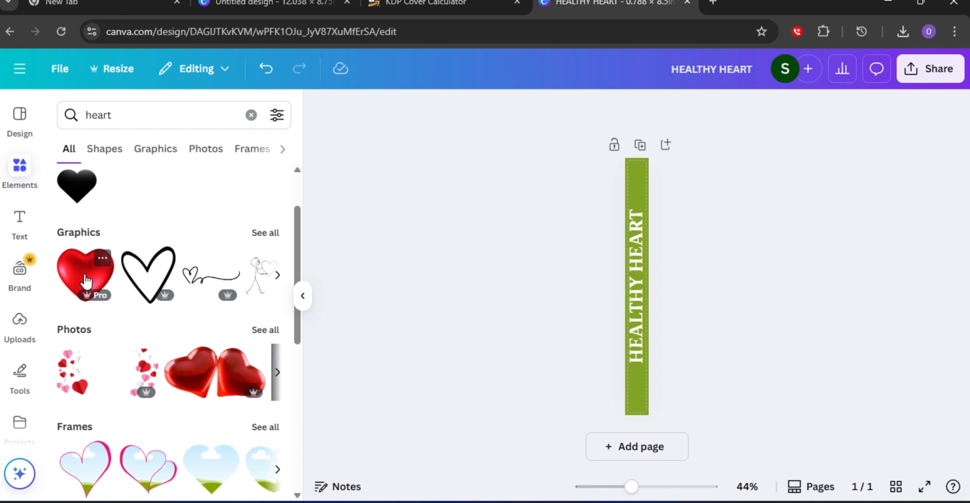
click(265, 232)
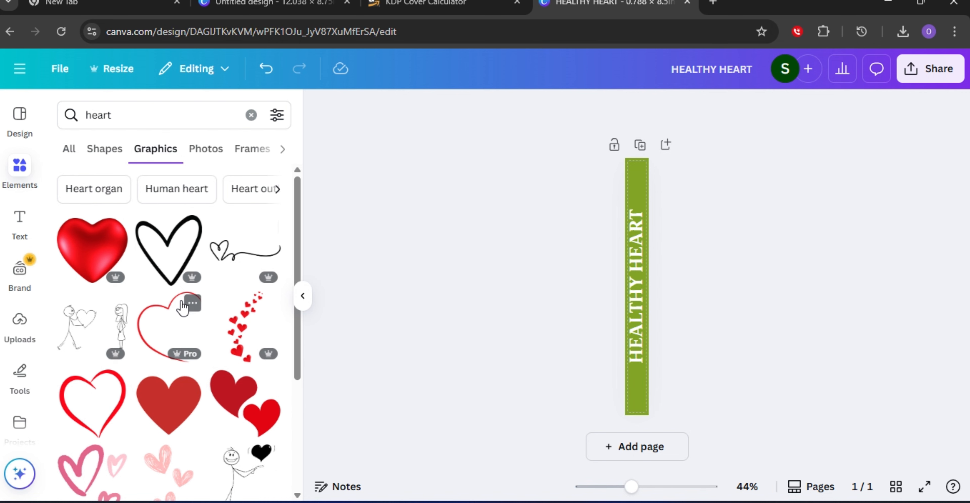
click(152, 326)
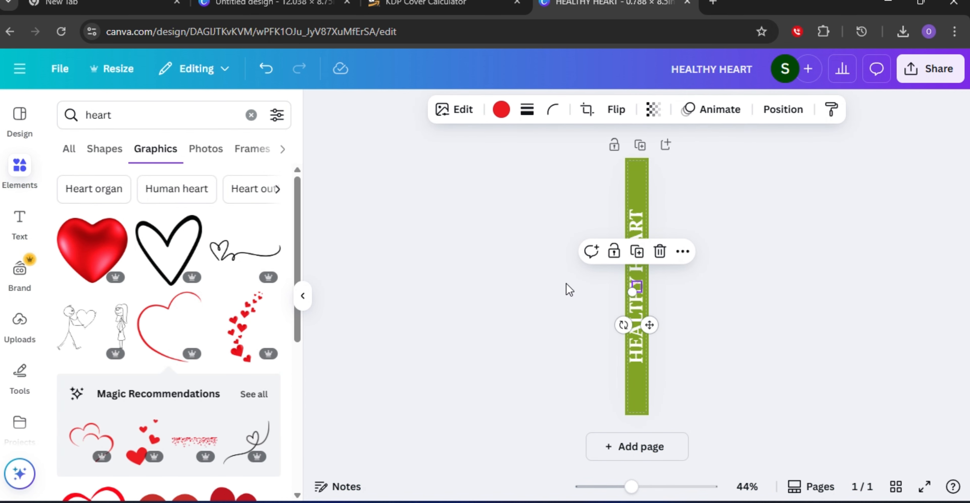
drag(632, 292, 643, 185)
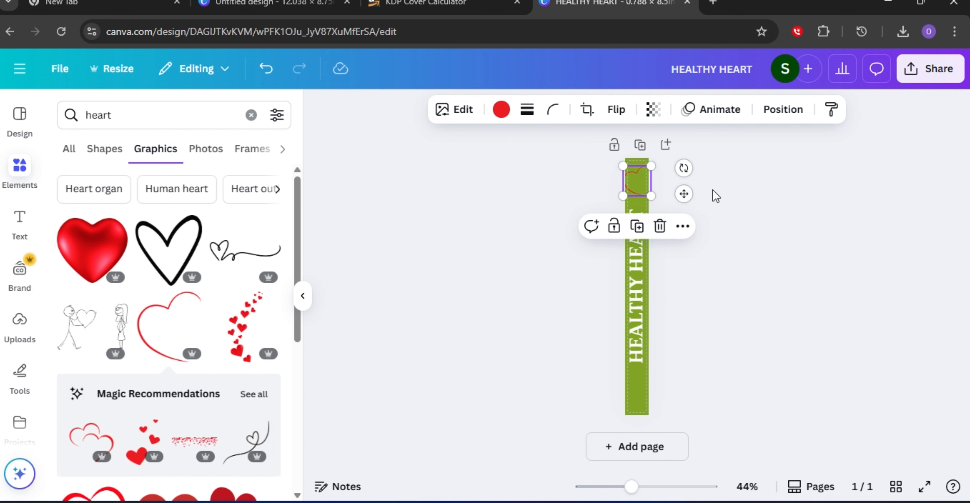
click(736, 170)
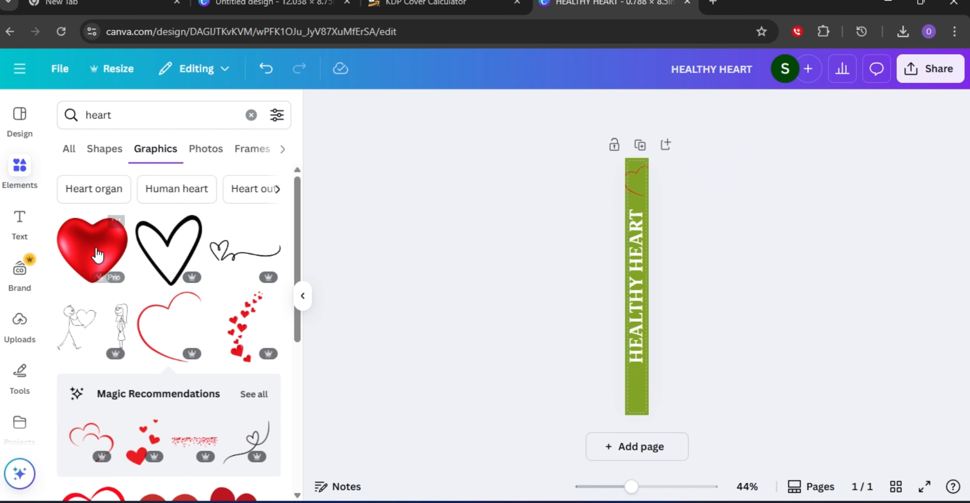
Add a red 3D heart graphic, move it near the bottom of the spine, and rotate it slightly.
click(84, 259)
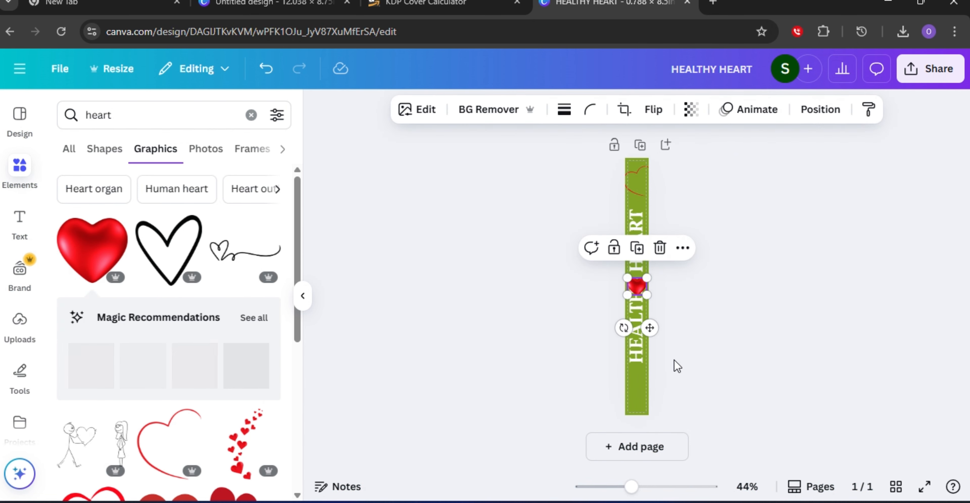
drag(636, 290, 638, 389)
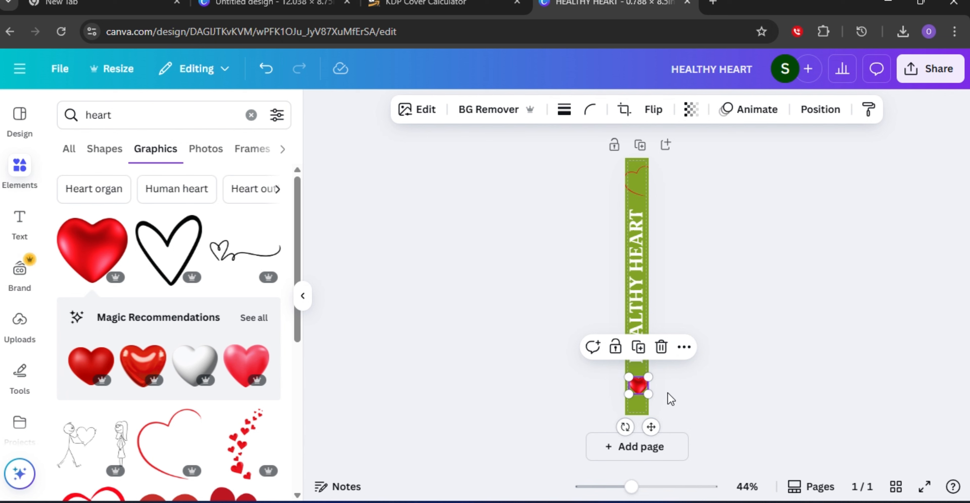
drag(625, 427, 639, 377)
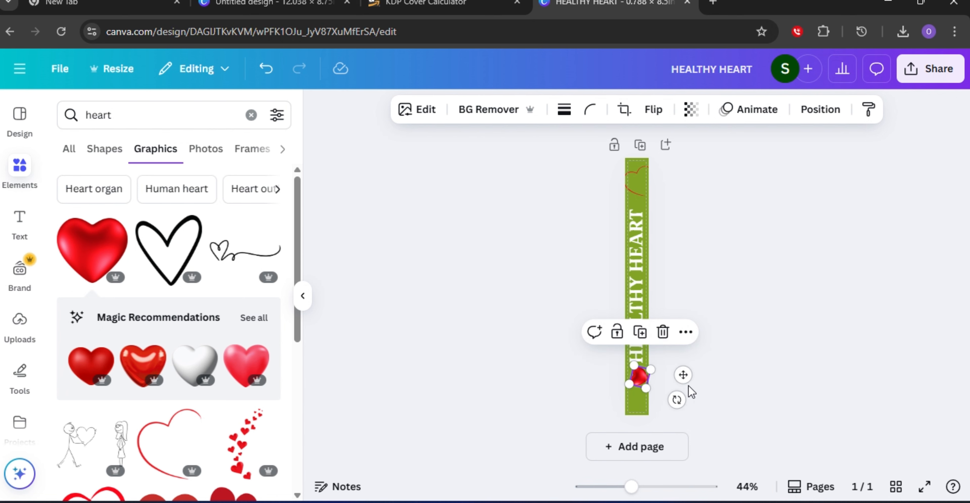
Duplicate the red 3D heart and move the copy to the top of the spine.
click(640, 332)
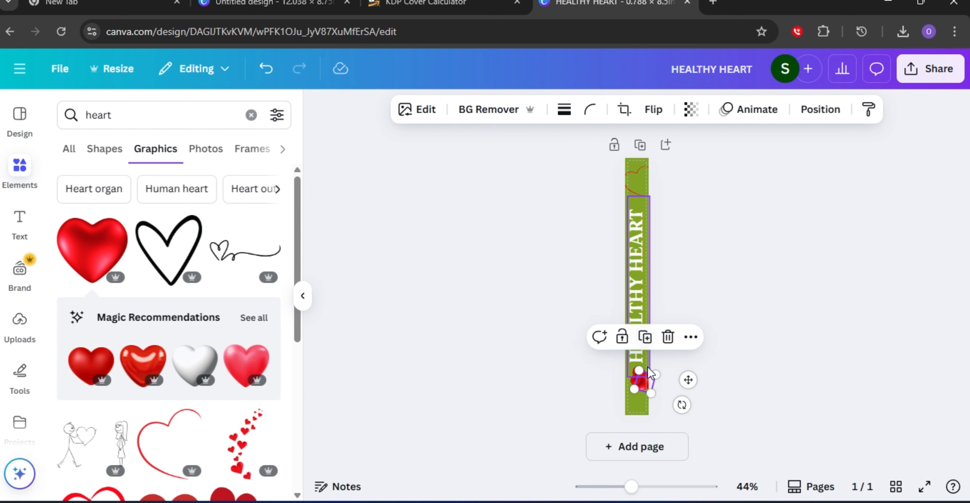
drag(643, 382, 636, 181)
click(772, 232)
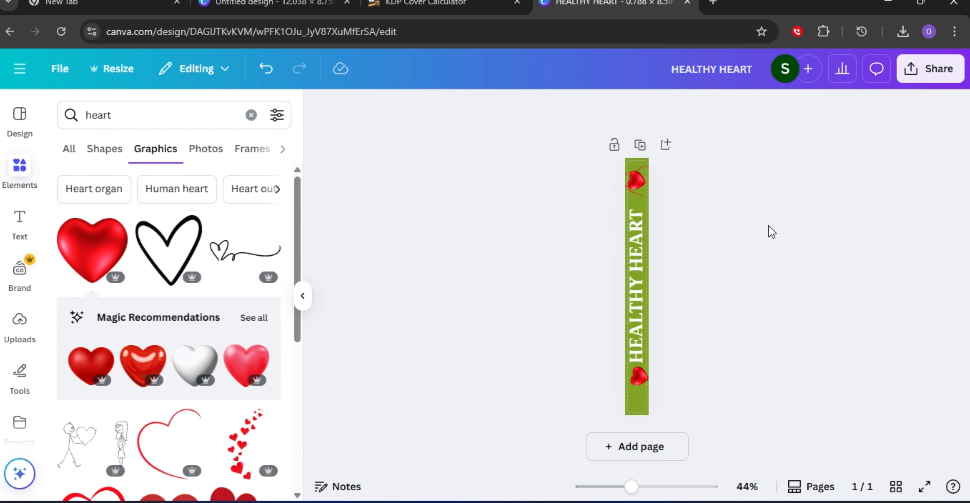
Nudge the top 3D heart slightly and rotate it to a tilted angle.
click(639, 184)
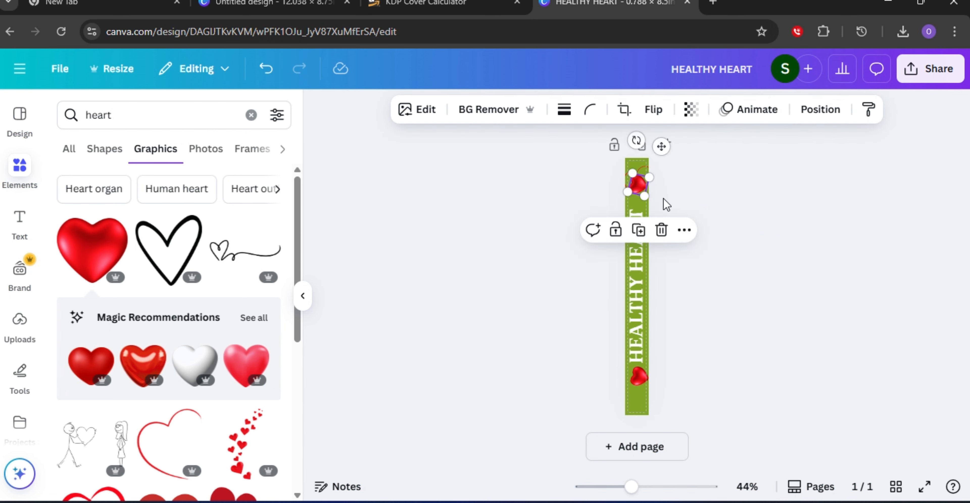
drag(643, 192, 648, 198)
click(730, 203)
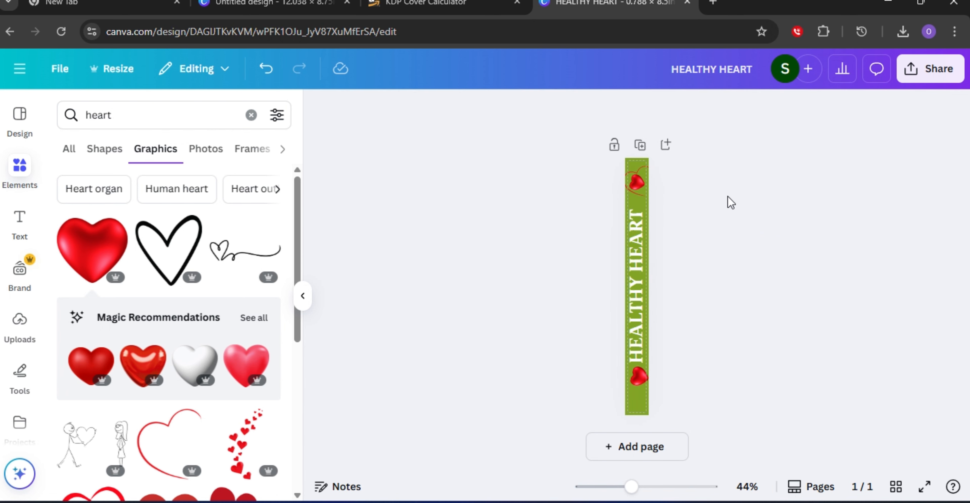
click(642, 184)
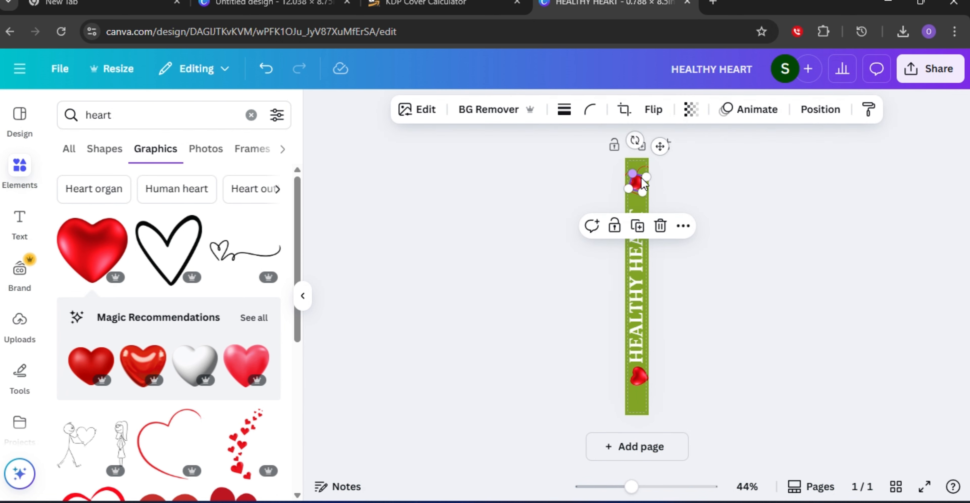
drag(635, 140, 652, 177)
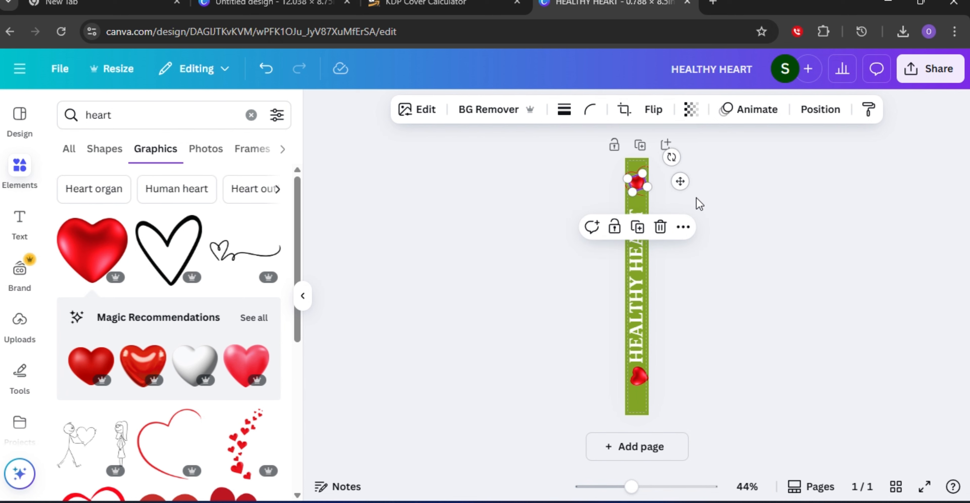
click(755, 208)
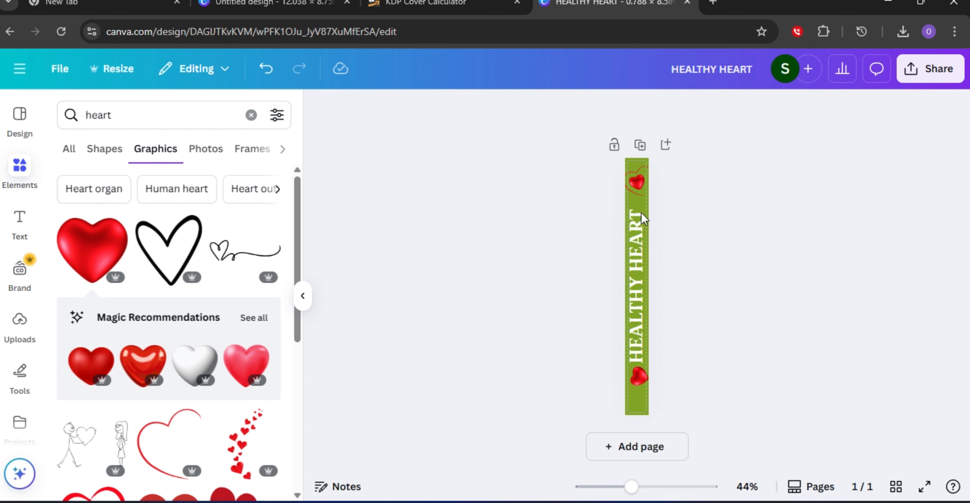
click(638, 199)
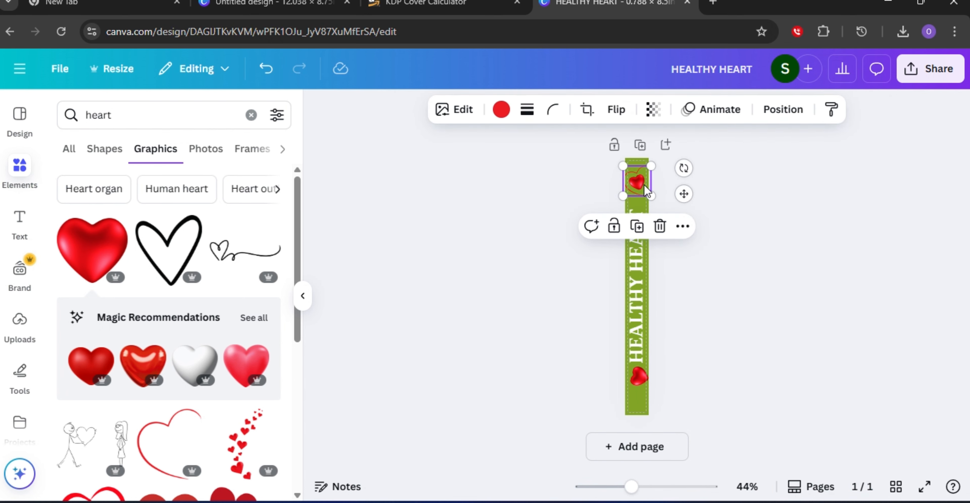
click(640, 145)
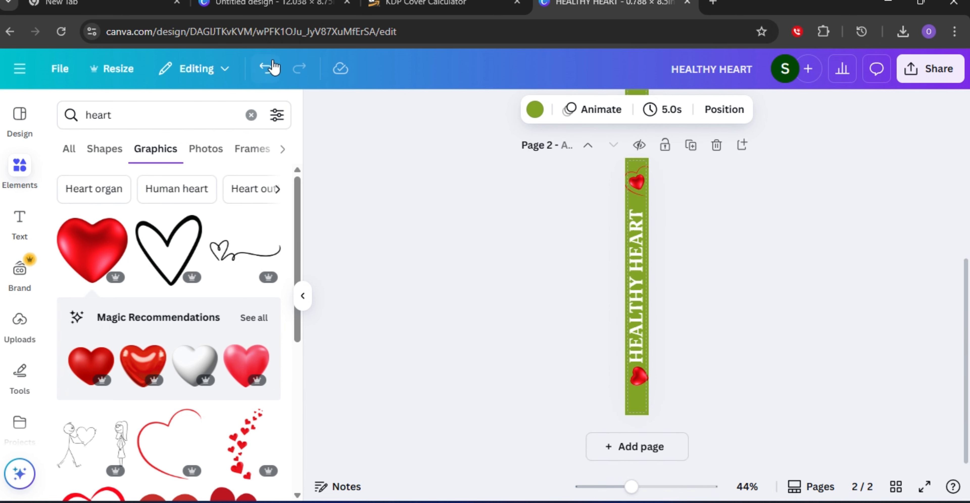
click(268, 69)
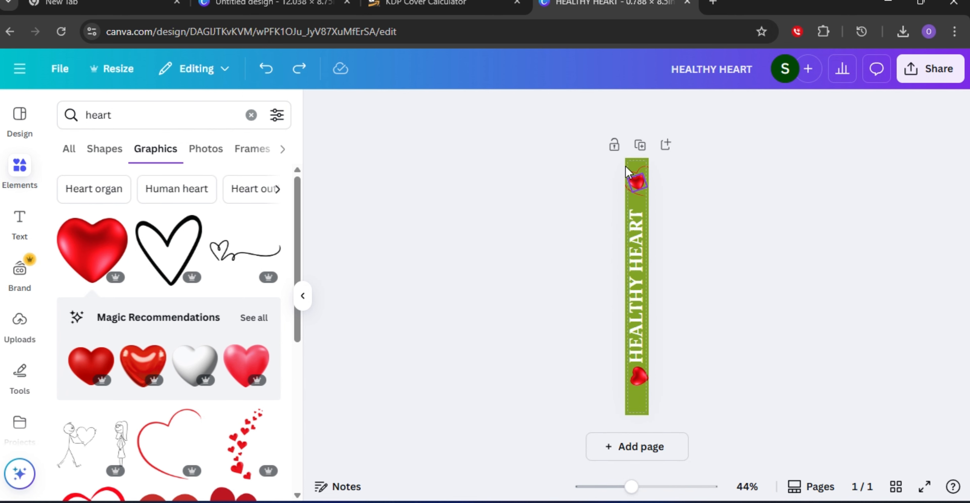
click(642, 175)
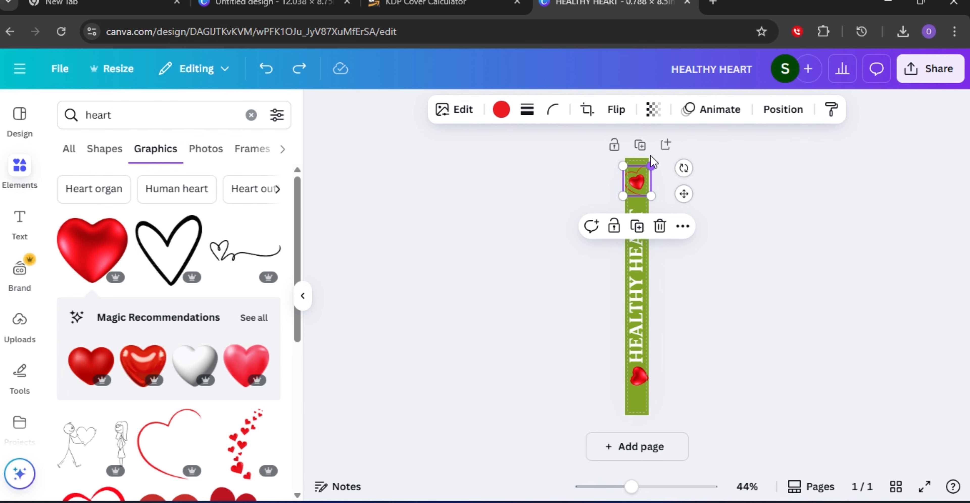
click(640, 145)
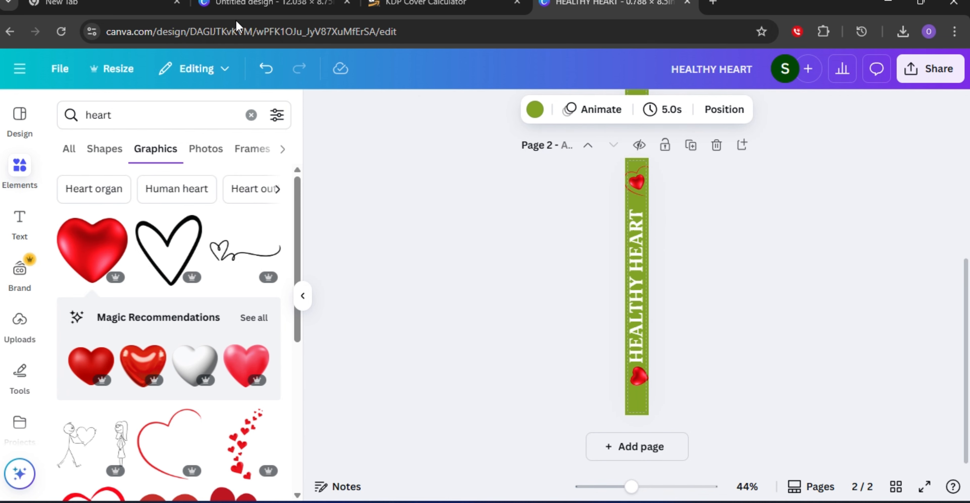
click(266, 68)
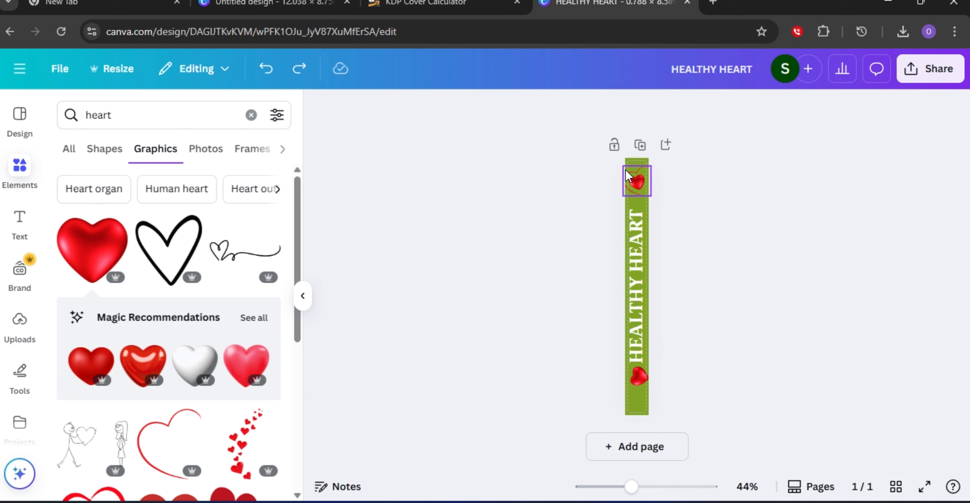
Duplicate the top outline heart, move the copy to the bottom of the spine, and rotate it.
click(635, 174)
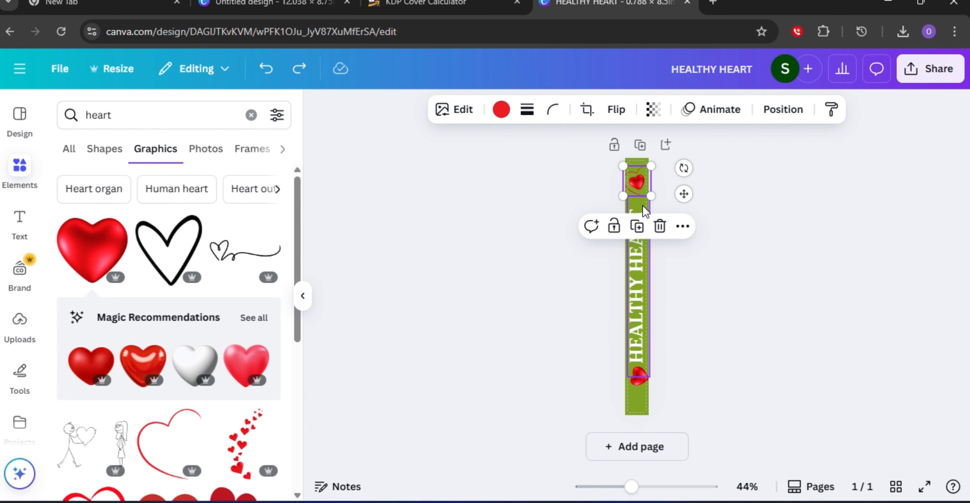
click(639, 228)
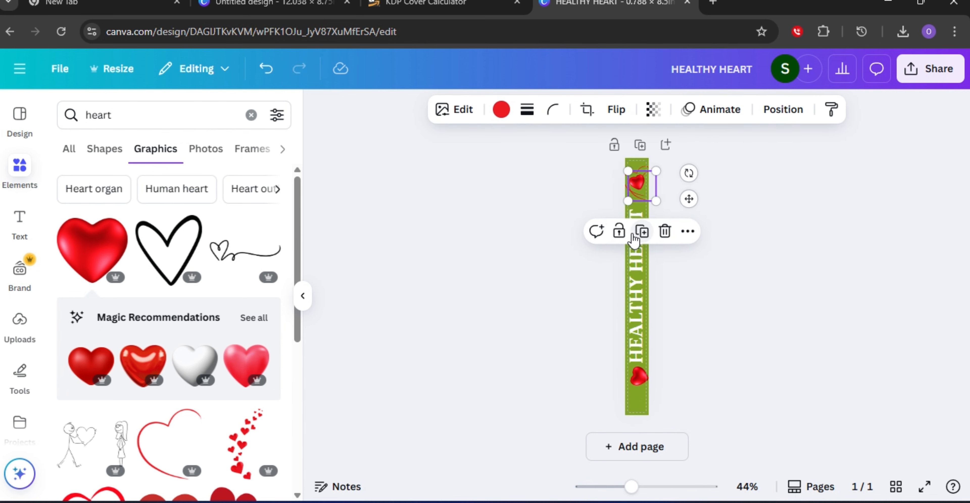
drag(645, 184, 637, 372)
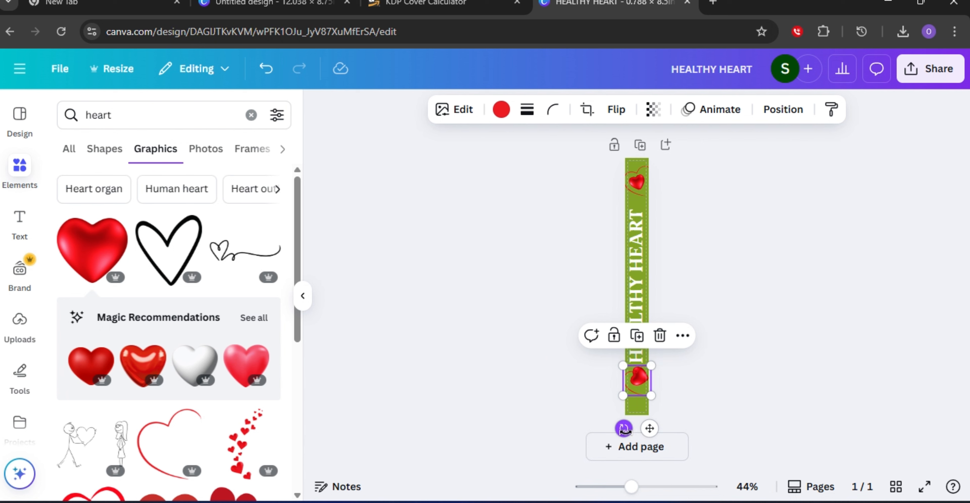
drag(624, 428, 647, 368)
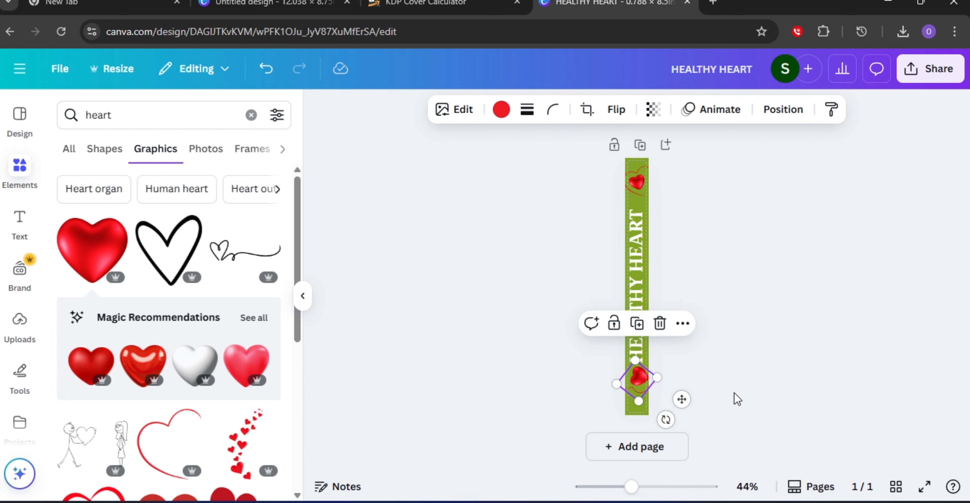
click(716, 340)
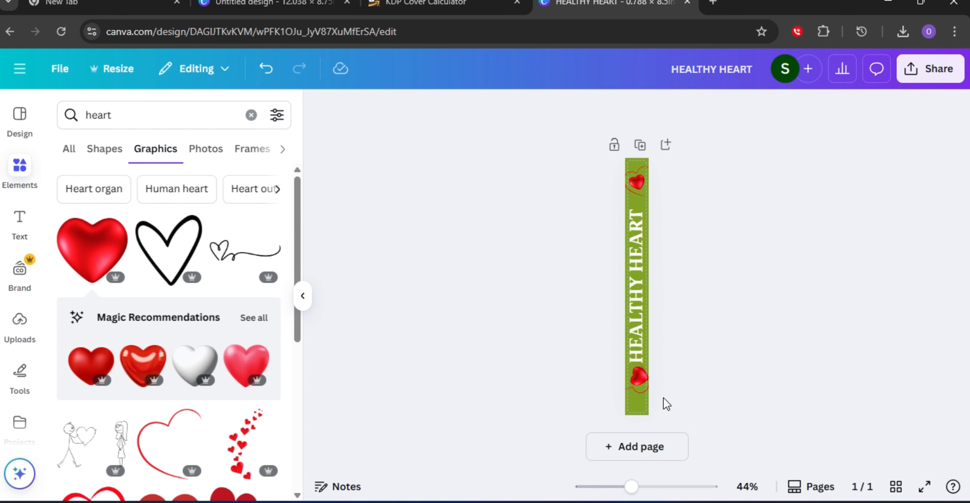
Adjust the rotation of the bottom outline heart until it sits at the desired angle.
click(640, 390)
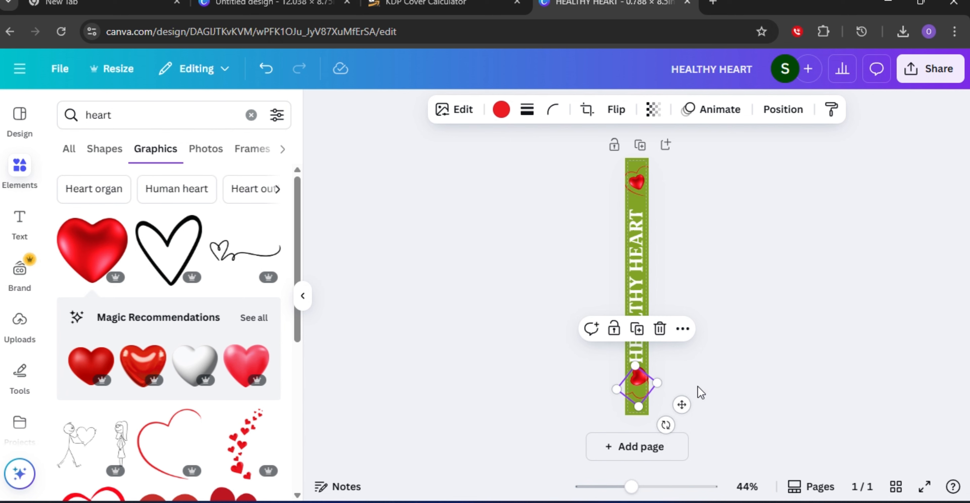
drag(666, 425, 674, 380)
click(734, 358)
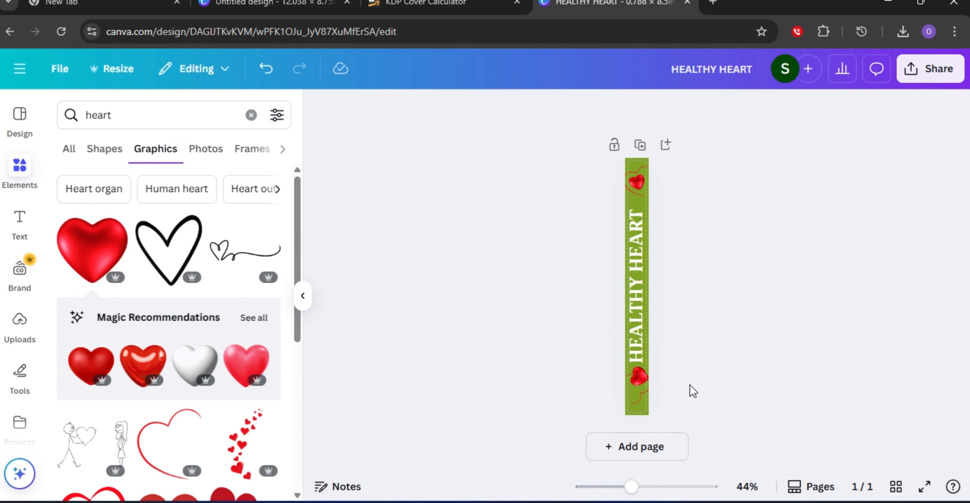
click(632, 396)
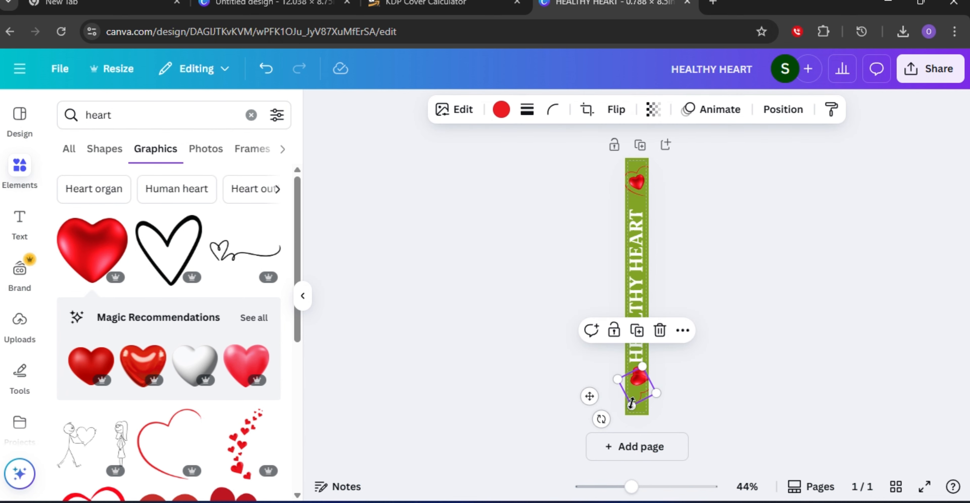
drag(596, 417, 637, 370)
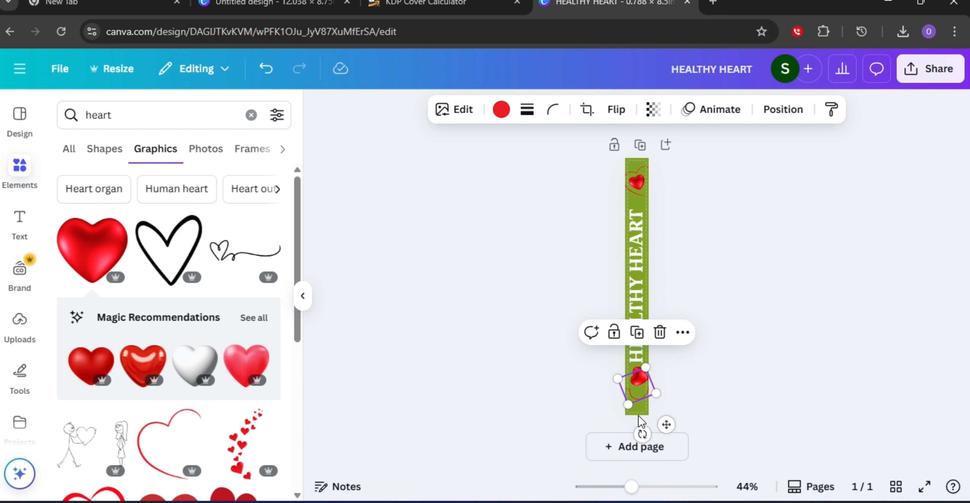
drag(642, 433, 659, 409)
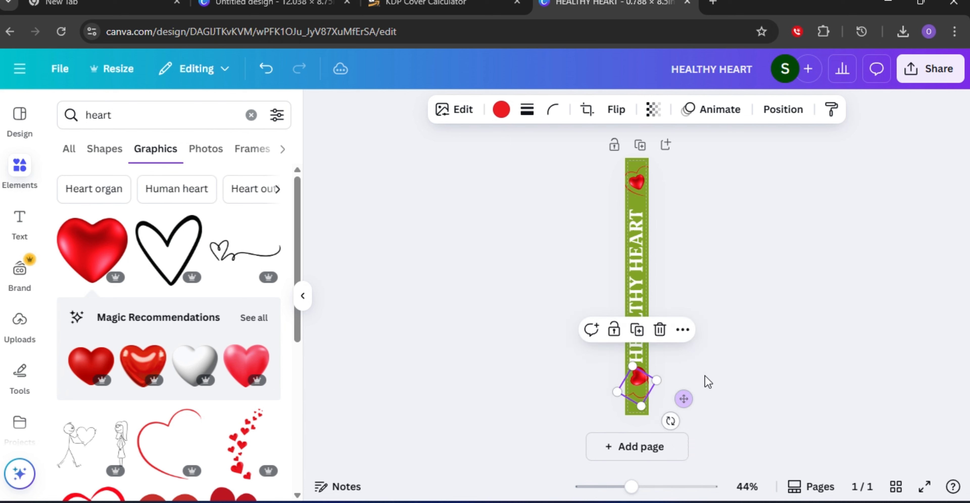
click(682, 377)
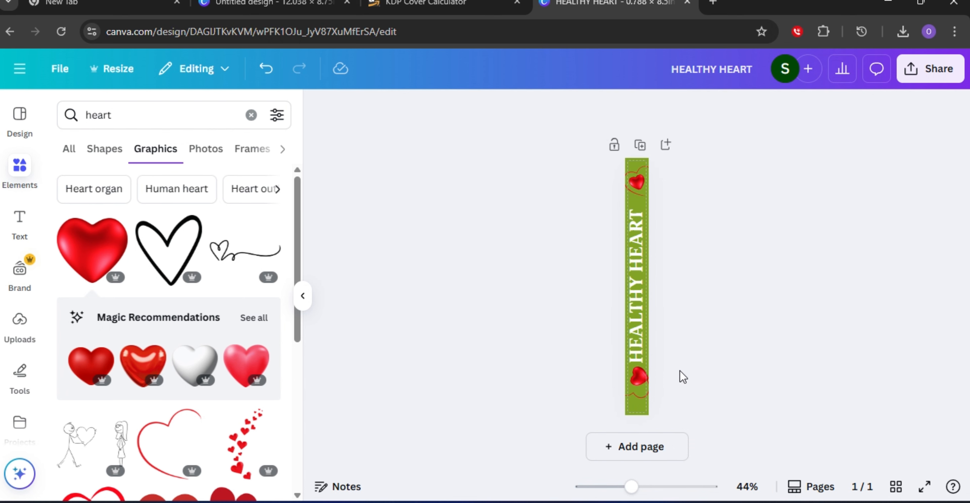
Resize the bottom outline heart slightly and move it further down the spine.
click(640, 381)
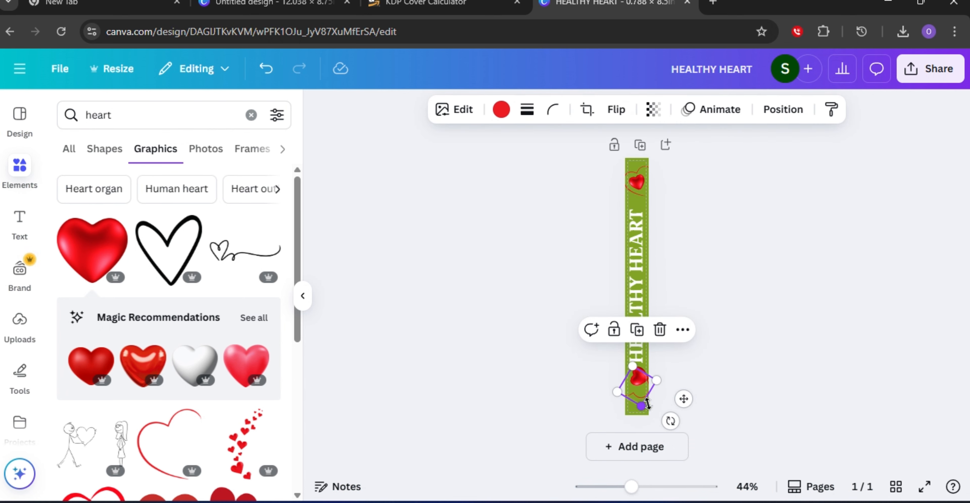
drag(643, 405, 651, 401)
click(671, 375)
click(639, 379)
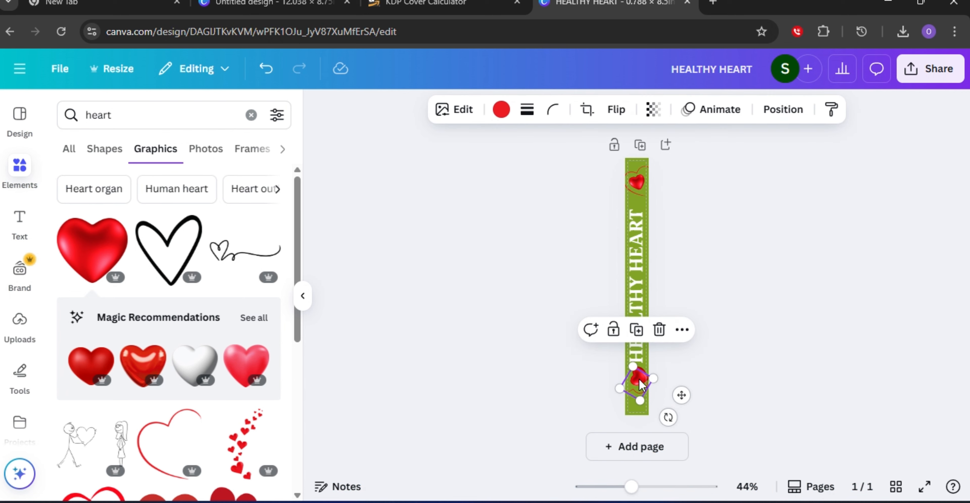
drag(639, 388, 640, 402)
Resize the bottom 3D heart and move it lower on the spine.
click(641, 375)
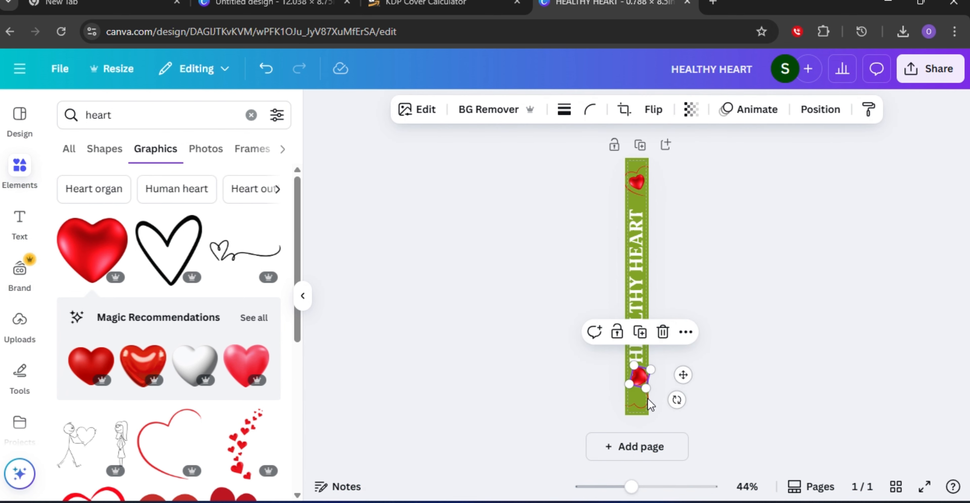
drag(647, 387, 661, 315)
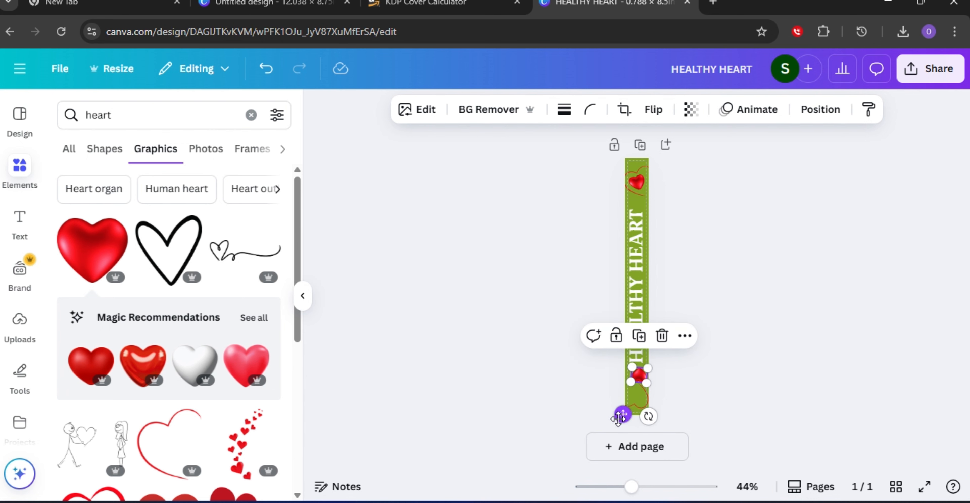
drag(623, 414, 621, 430)
click(731, 358)
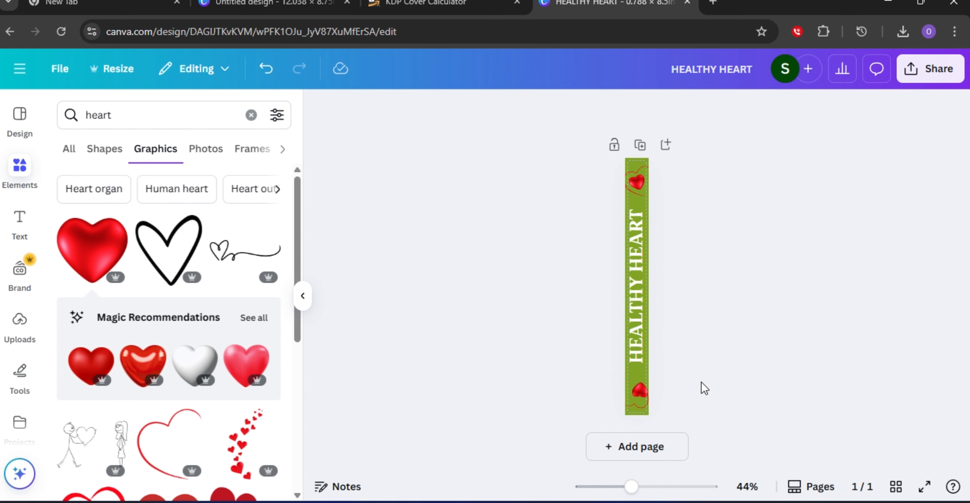
Move the bottom outline heart up above the 3D heart.
click(638, 390)
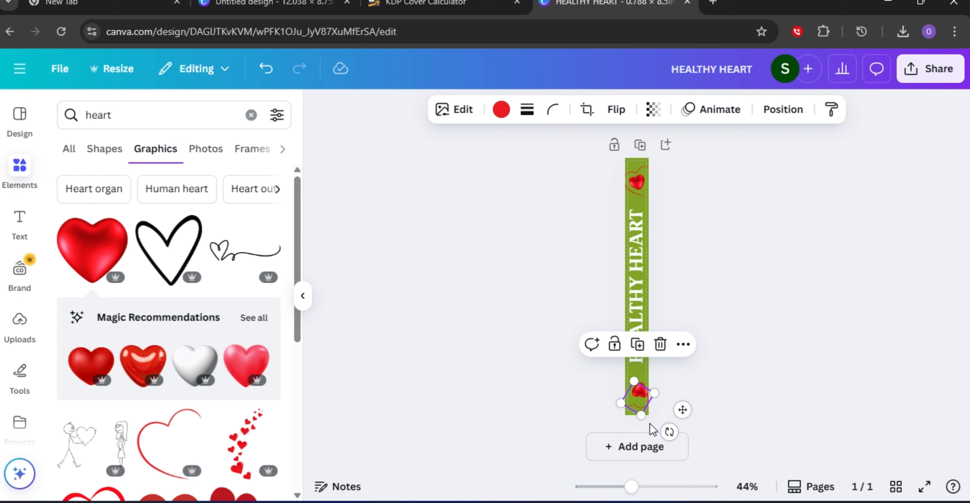
drag(680, 408, 683, 406)
click(745, 404)
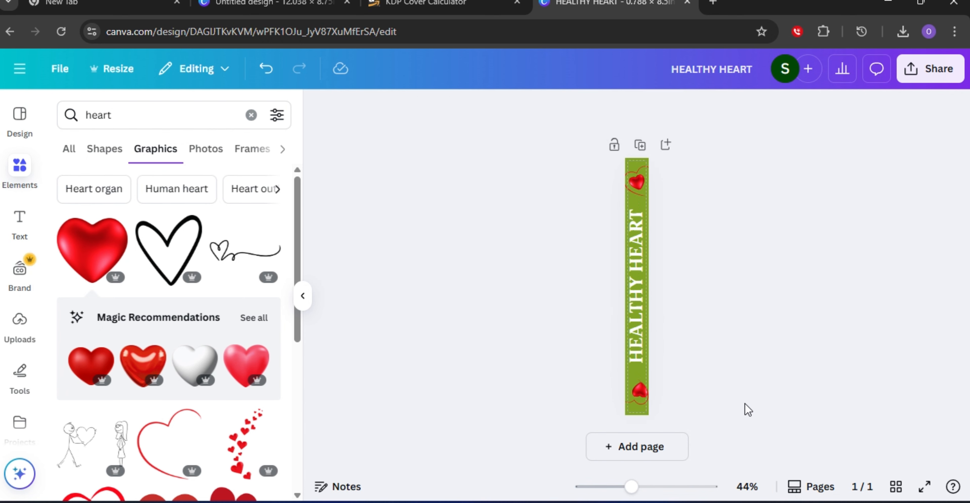
click(637, 387)
drag(681, 407, 676, 364)
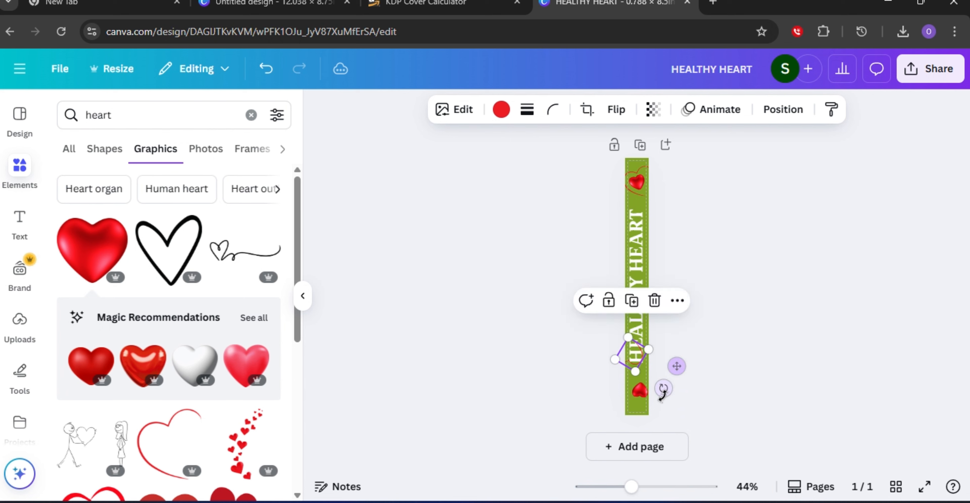
Rotate the bottom 3D heart slightly and shift the outline heart lower toward it.
click(639, 391)
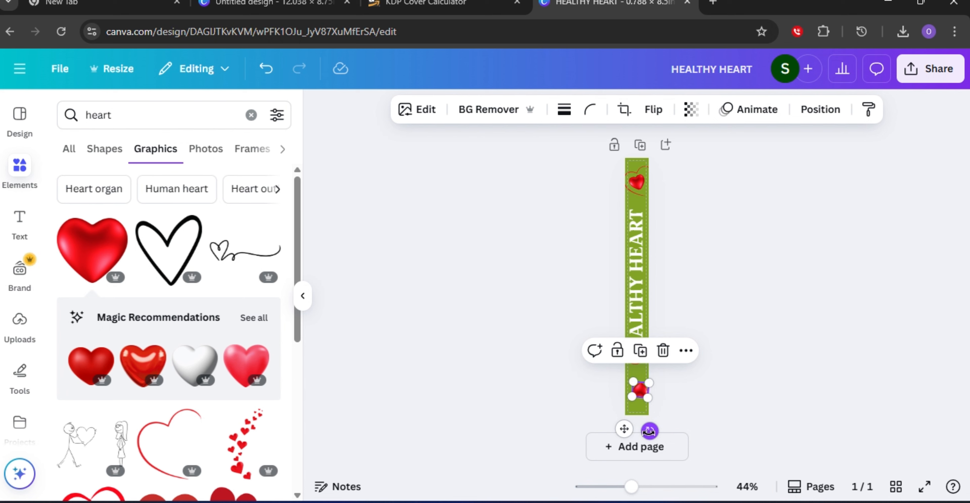
drag(649, 430, 633, 437)
click(721, 357)
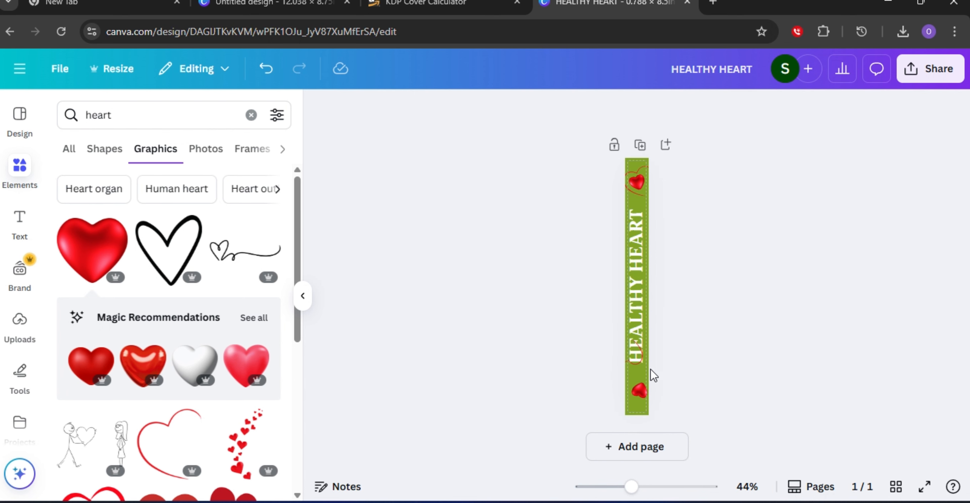
mouse_move(636, 357)
mouse_down()
mouse_move(647, 382)
mouse_move(646, 369)
mouse_up()
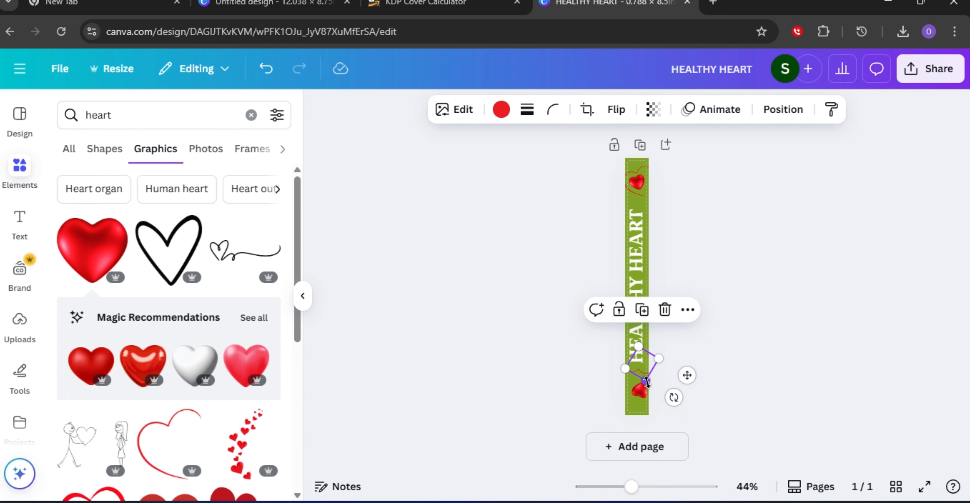
Shift the bottom 3D heart slightly and rotate it a little on the spine.
drag(647, 382, 640, 388)
click(734, 378)
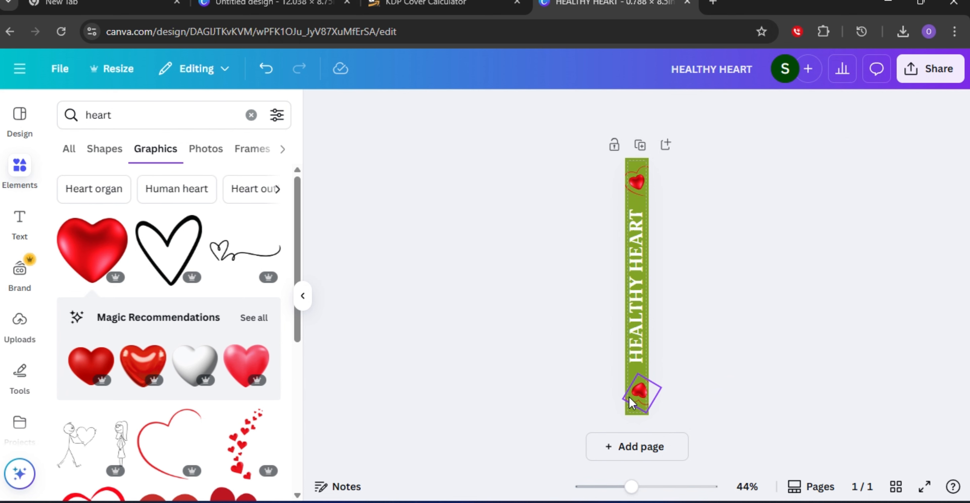
click(643, 395)
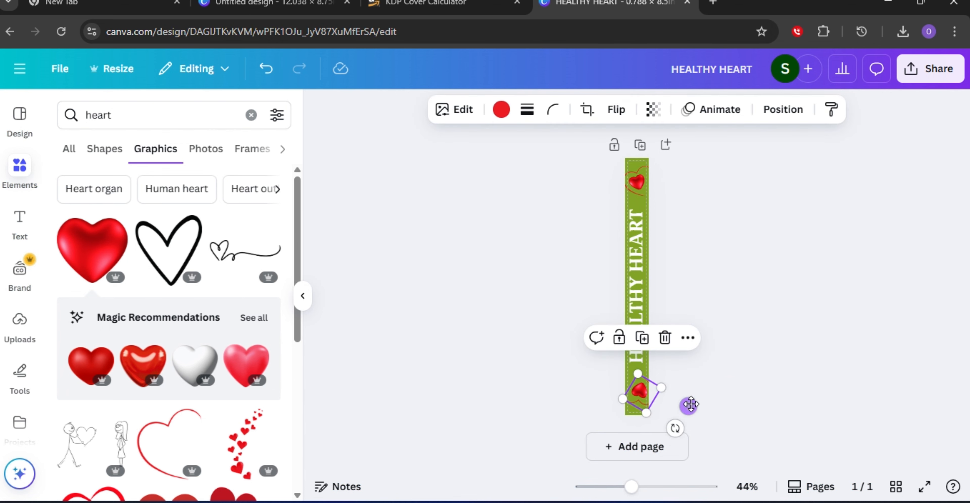
drag(675, 428, 675, 417)
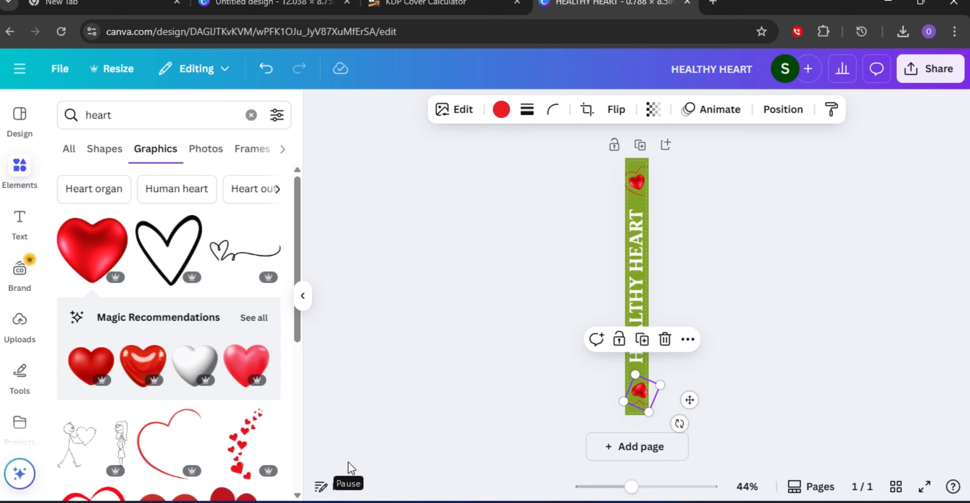
click(475, 419)
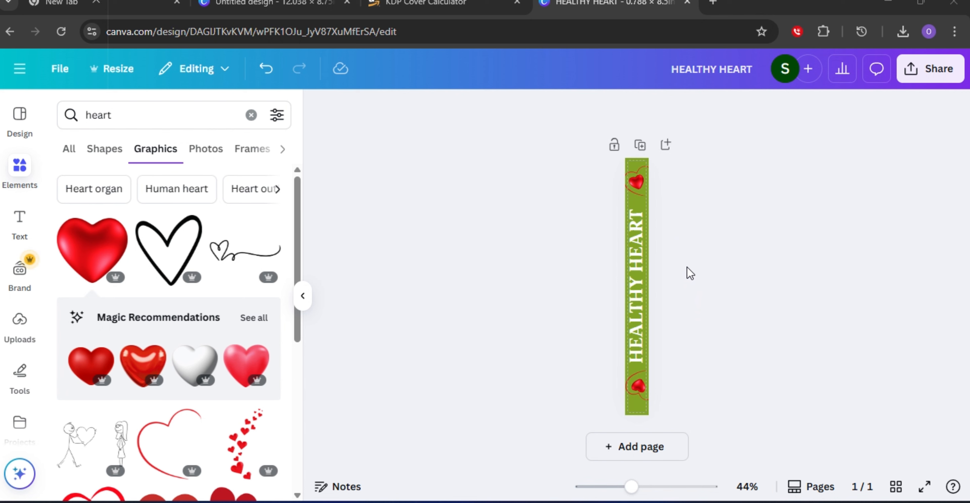
Center the vertical HEALTHY HEART title horizontally on the spine.
click(633, 300)
click(850, 114)
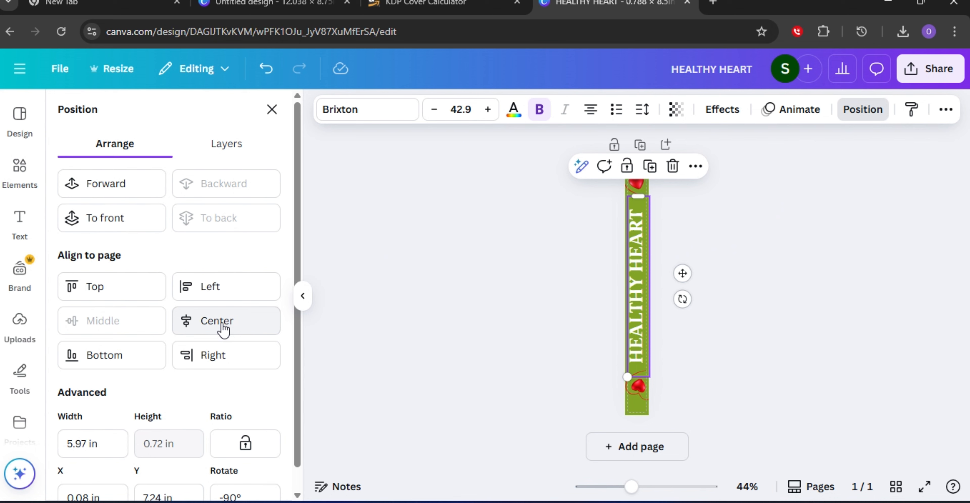
click(223, 323)
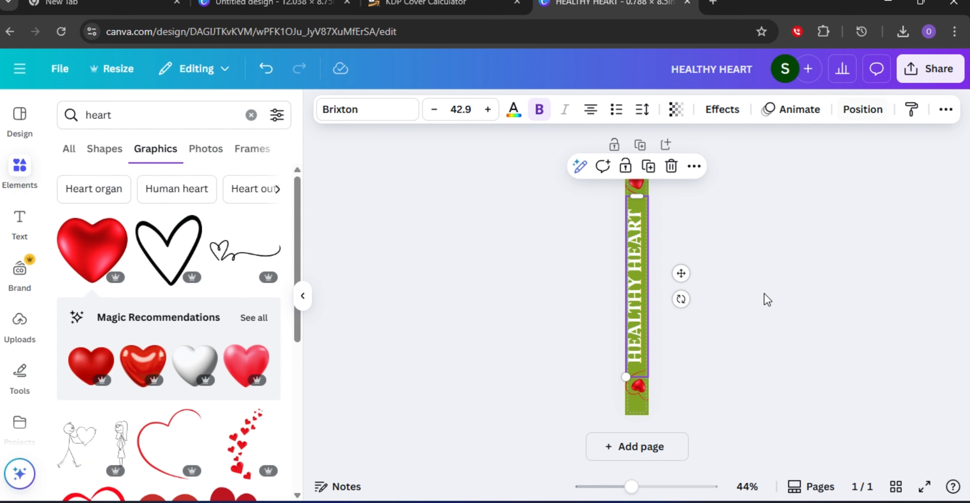
click(727, 241)
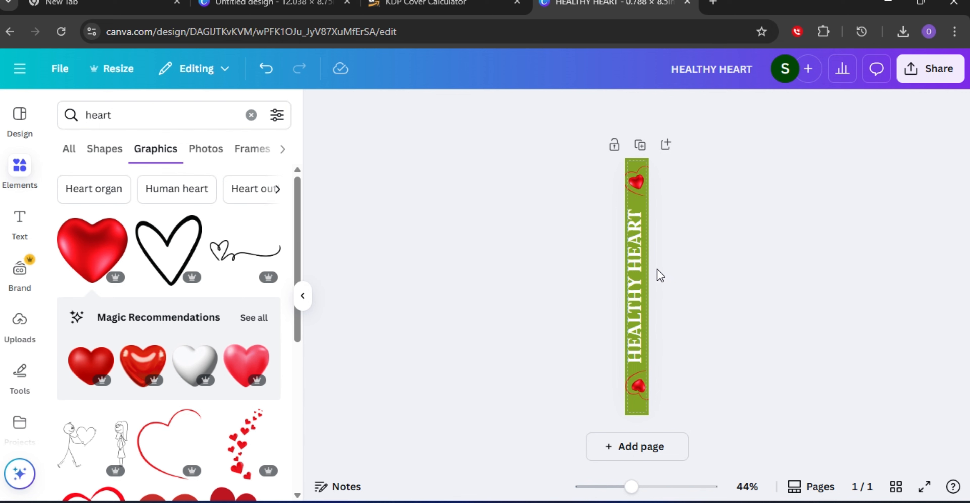
Set the title's letter spacing to 96 and its line spacing to 1.47.
click(627, 294)
drag(629, 293, 629, 294)
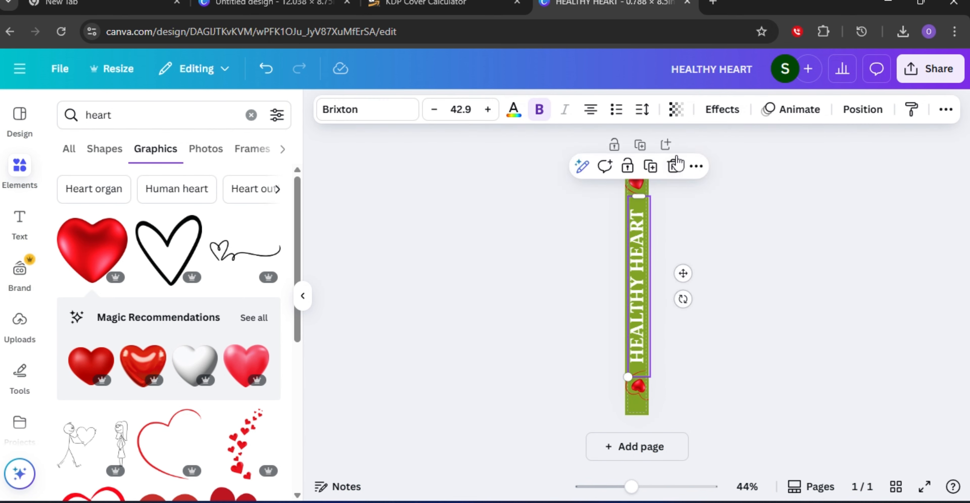
click(644, 112)
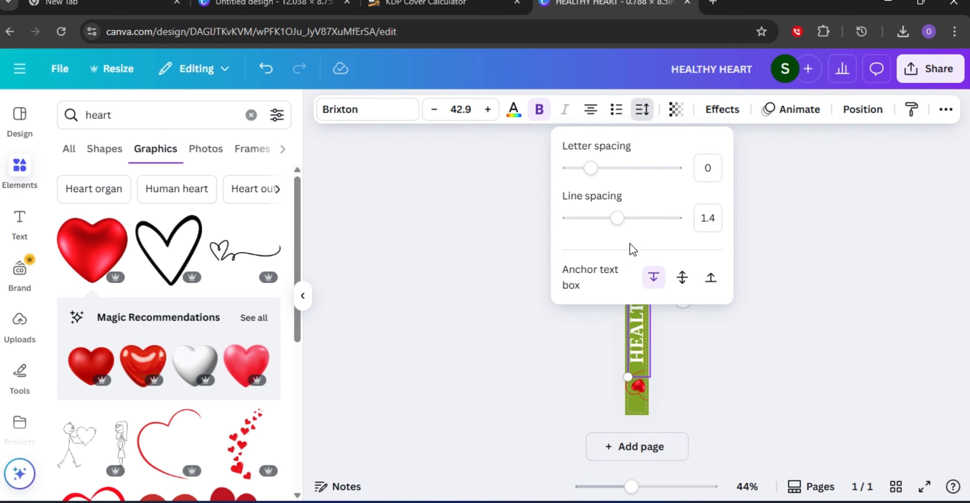
drag(618, 218, 625, 218)
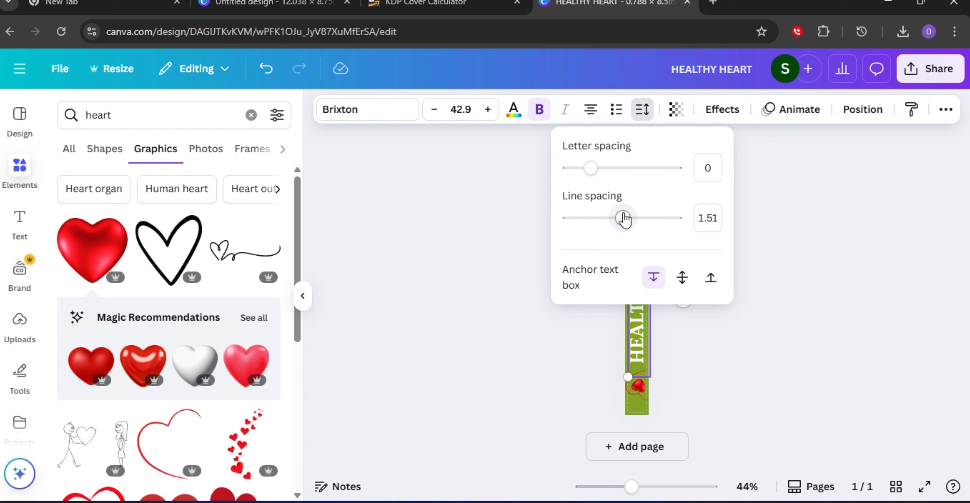
drag(624, 219, 622, 218)
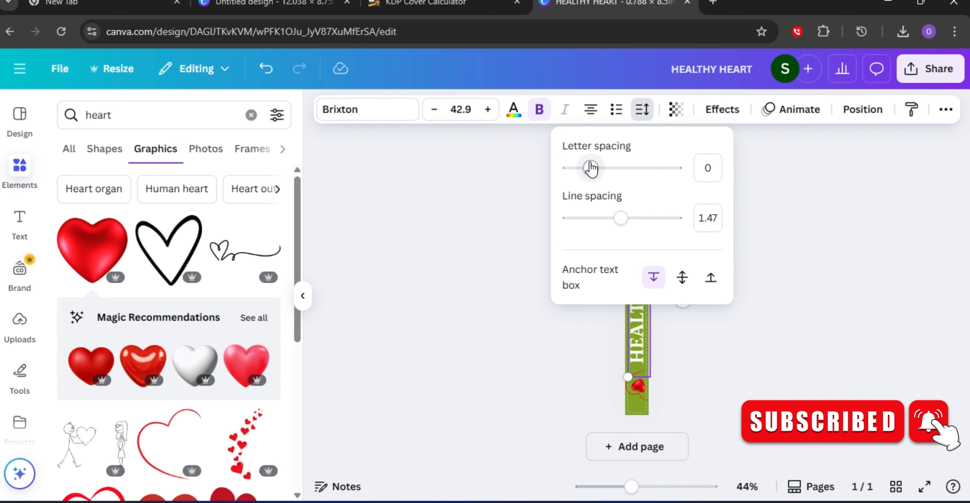
drag(590, 168, 601, 169)
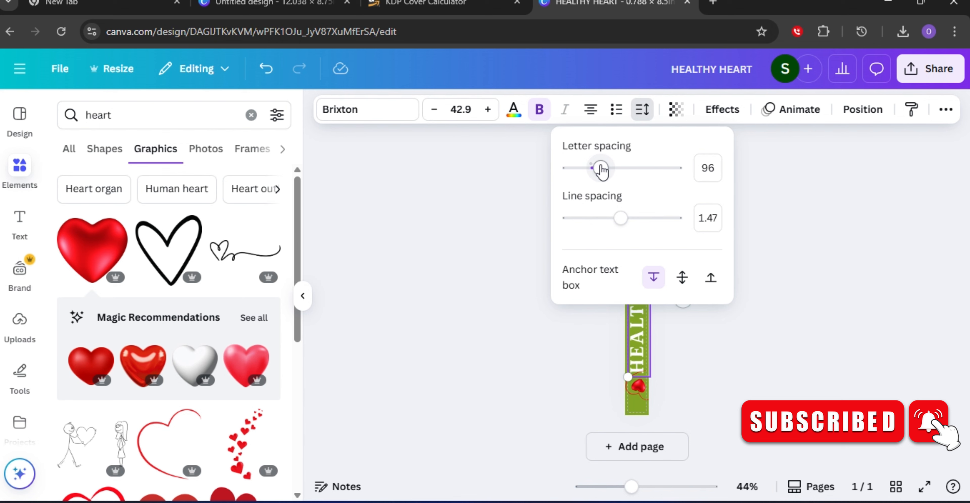
click(816, 203)
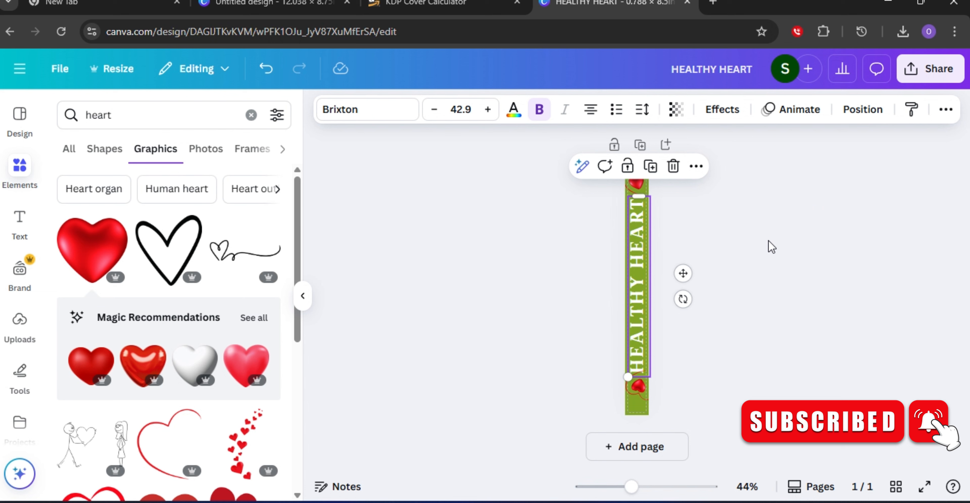
Align the title to the center and middle of the spine.
click(783, 266)
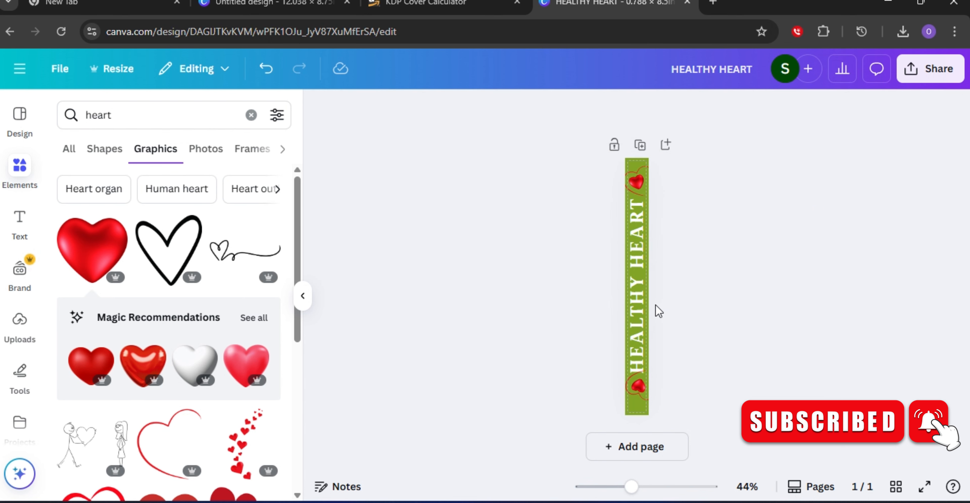
click(635, 317)
drag(635, 316, 636, 313)
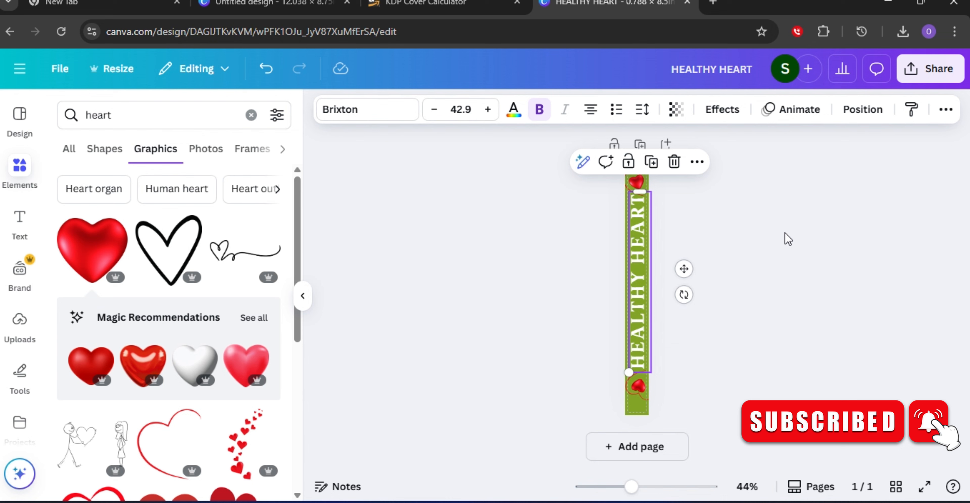
click(859, 117)
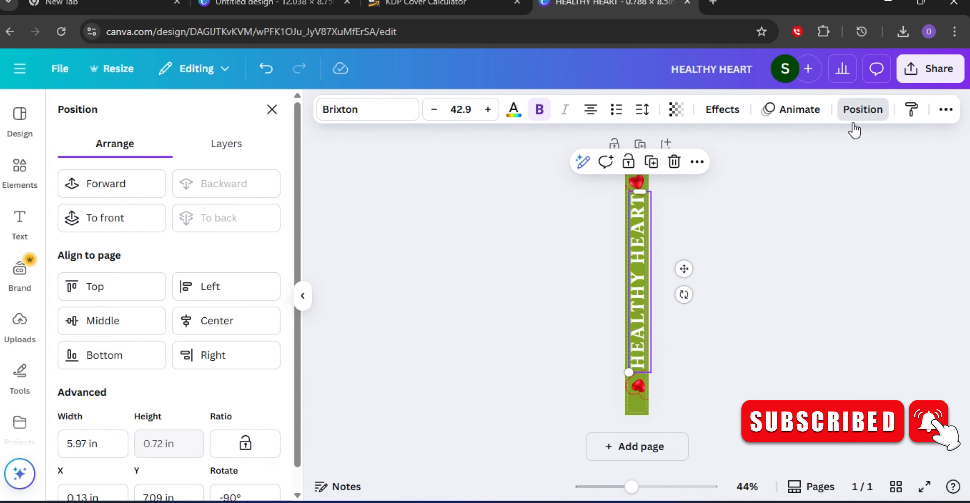
click(217, 329)
click(119, 329)
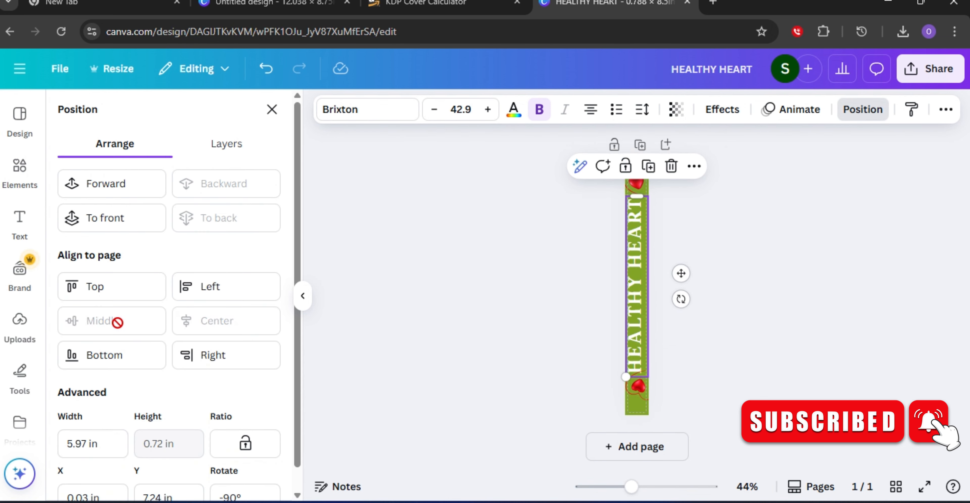
click(798, 296)
click(798, 270)
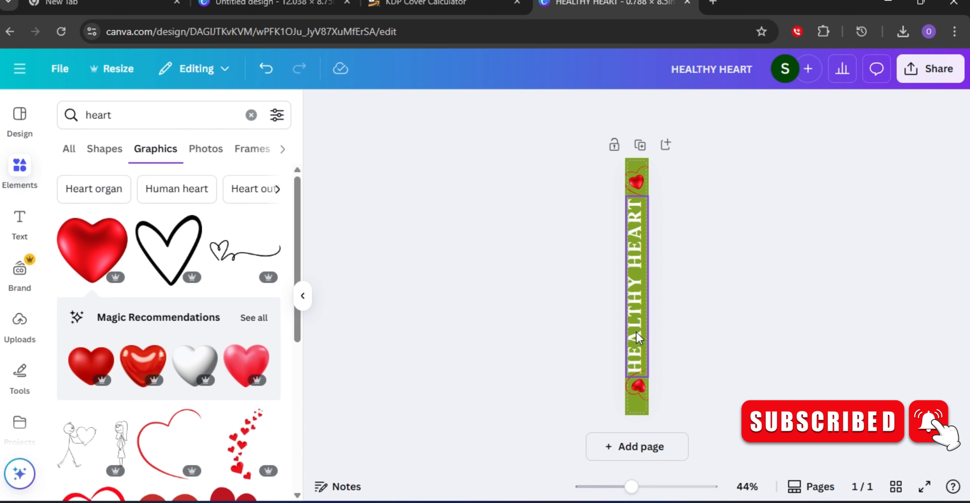
Reduce the title's line spacing to 0.5.
click(627, 332)
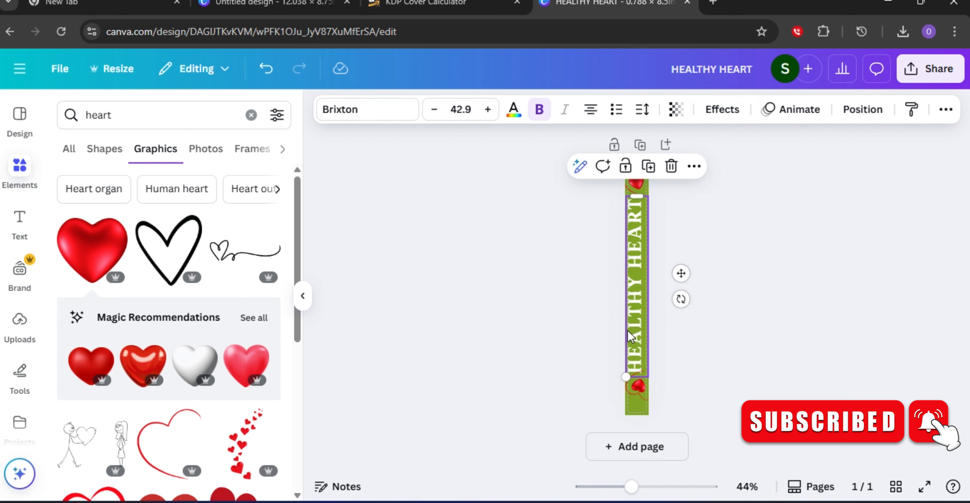
click(644, 110)
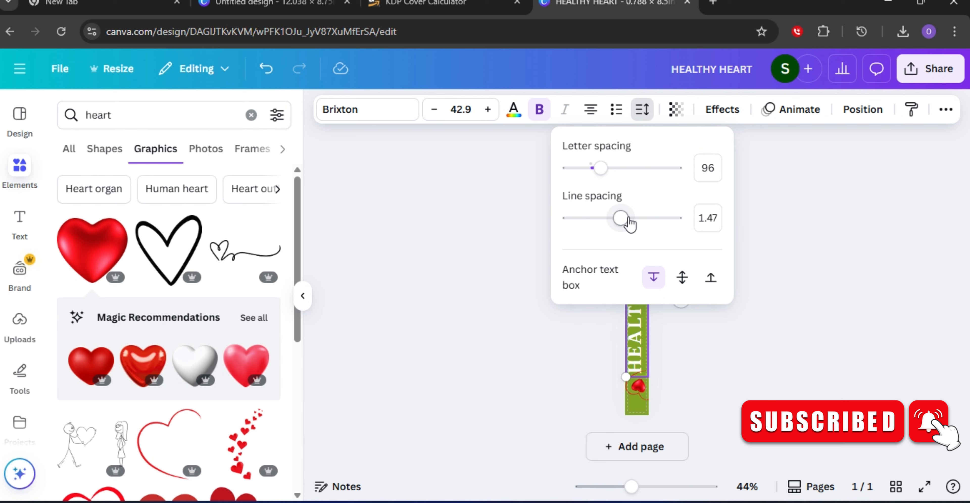
drag(625, 220, 568, 228)
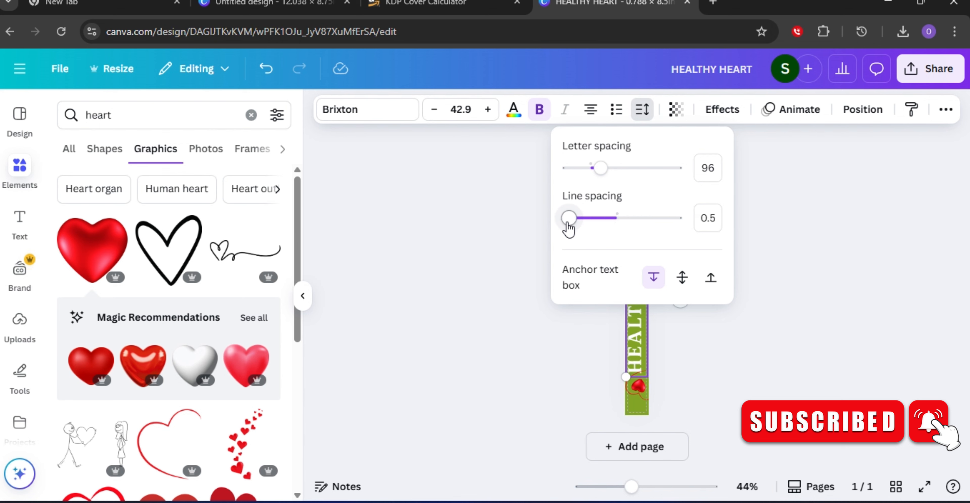
click(814, 202)
click(693, 277)
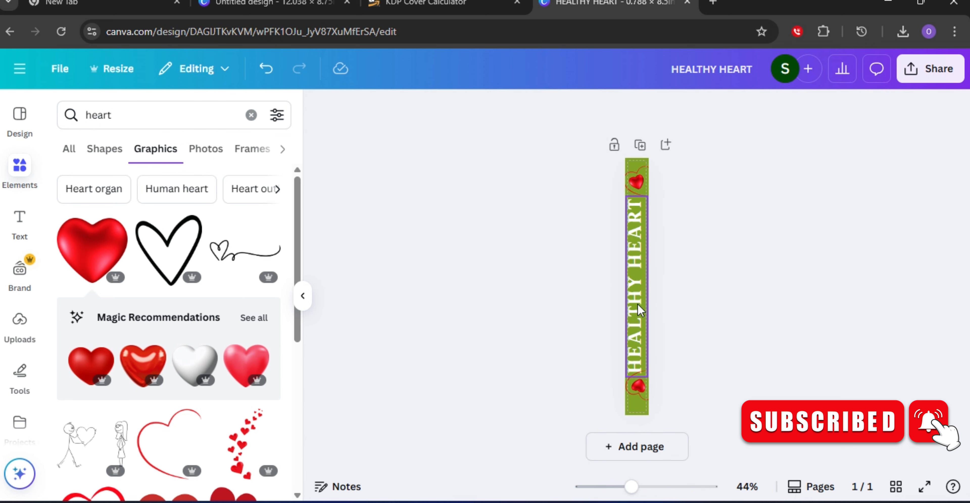
Re-align the title to the page center and middle after the spacing change.
drag(632, 305, 632, 303)
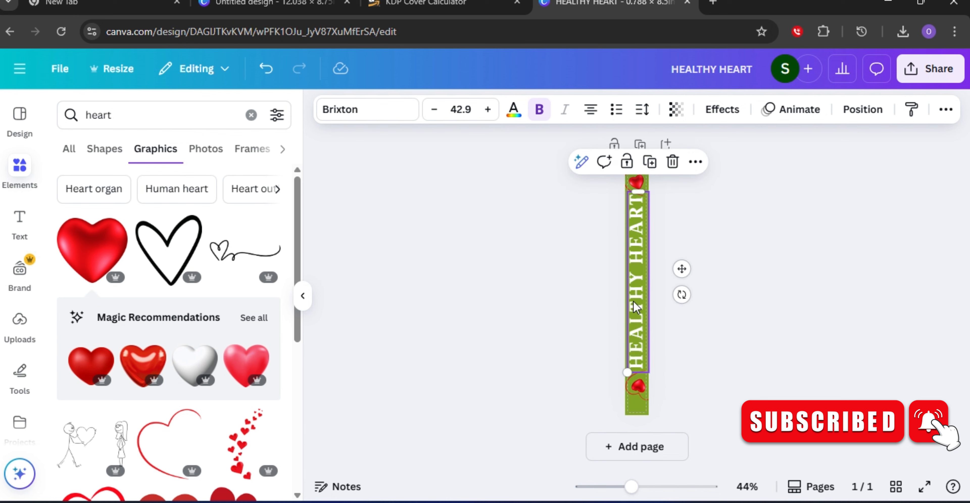
click(862, 116)
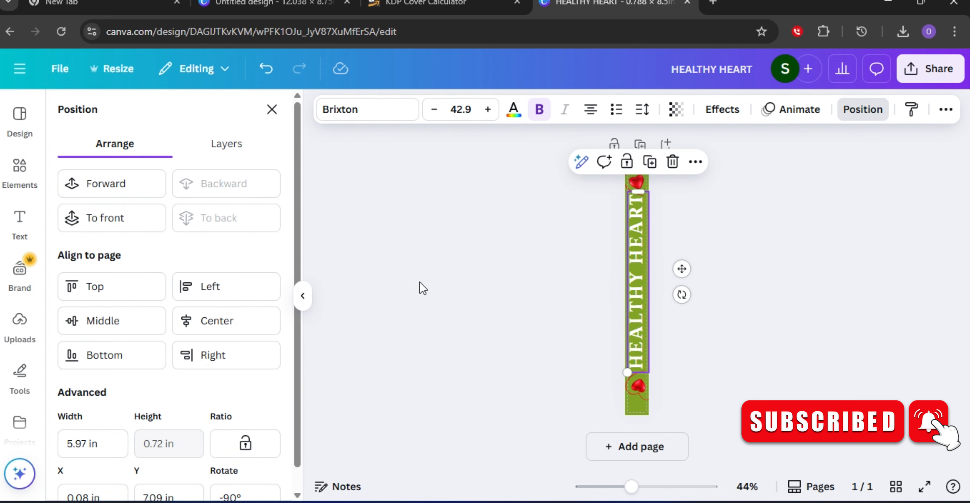
click(223, 320)
click(135, 331)
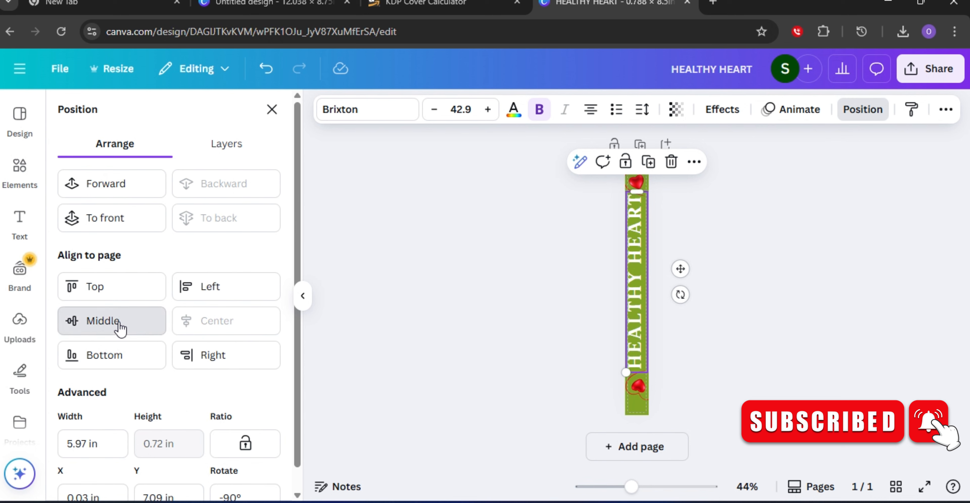
click(781, 286)
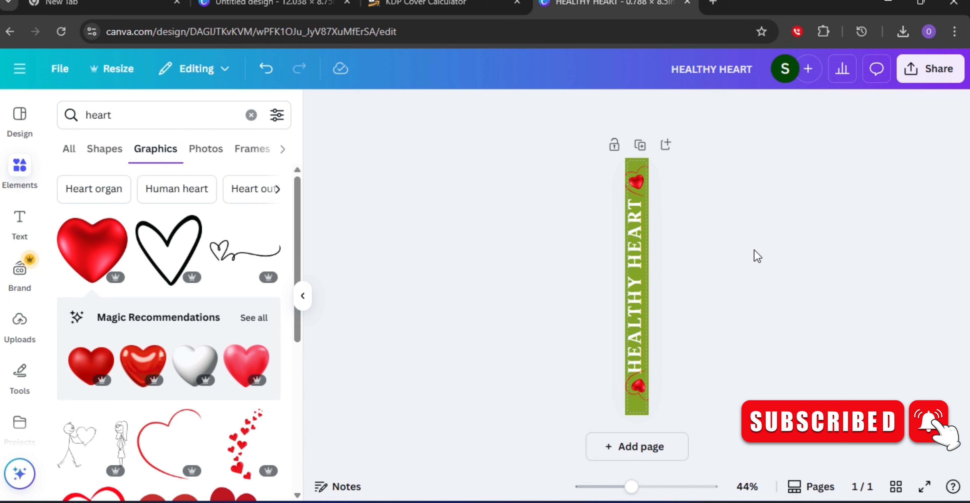
Nudge the bottom 3D heart slightly lower on the spine.
click(637, 396)
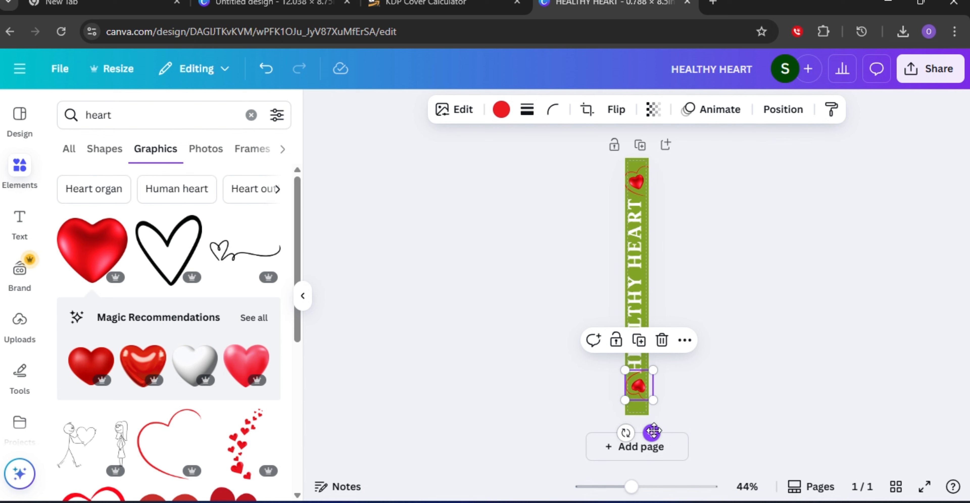
drag(653, 432, 653, 434)
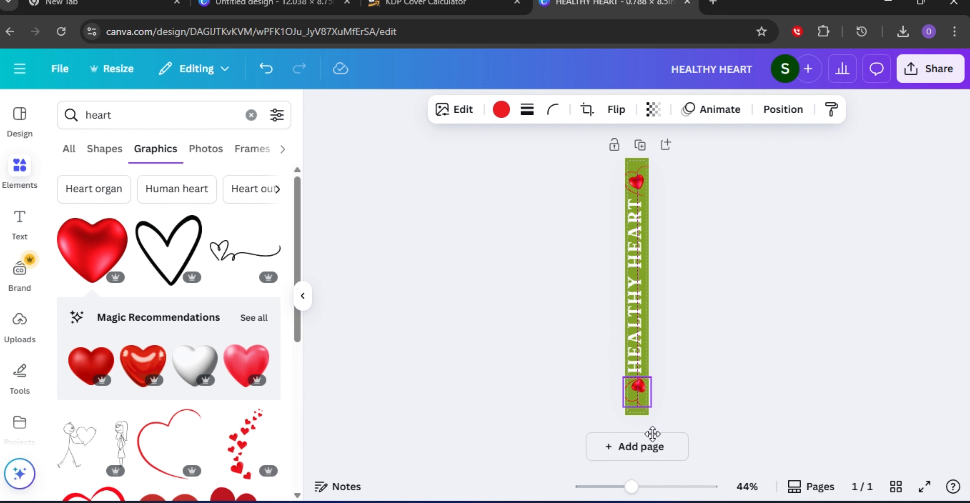
drag(653, 434, 653, 433)
click(755, 401)
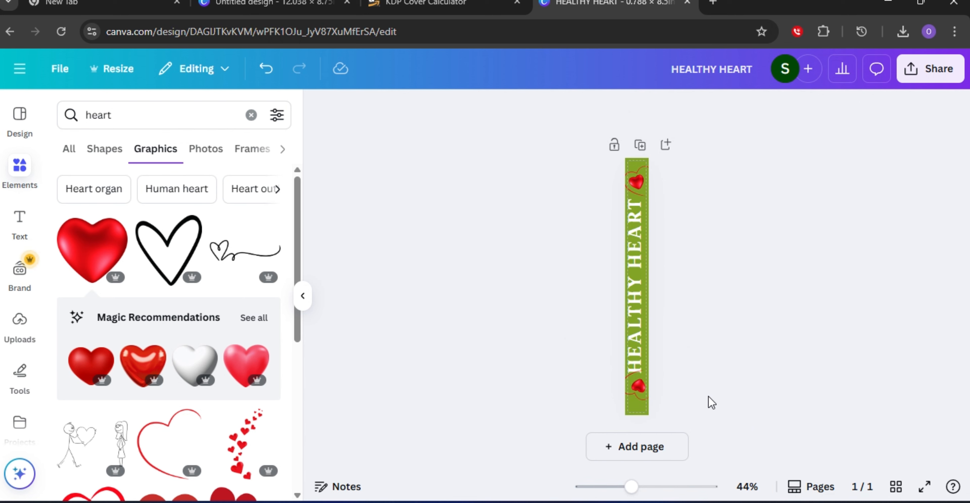
click(633, 394)
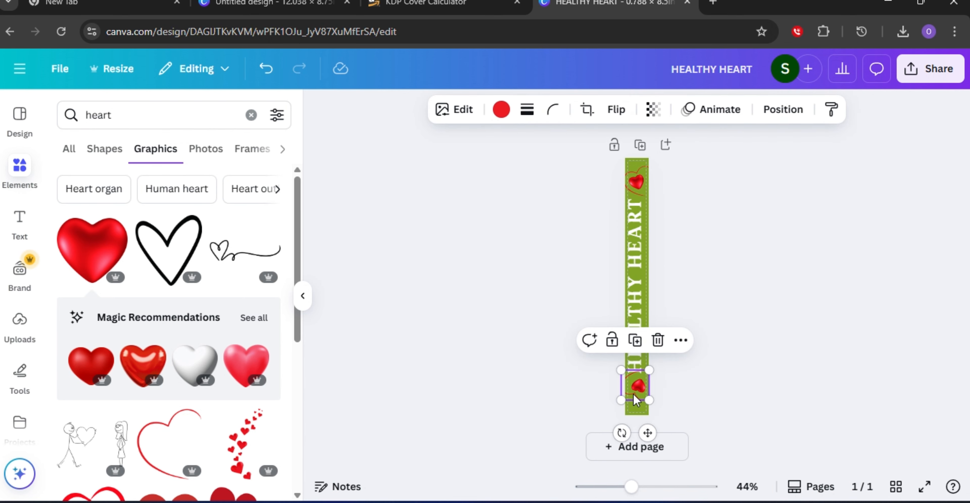
drag(646, 433, 645, 436)
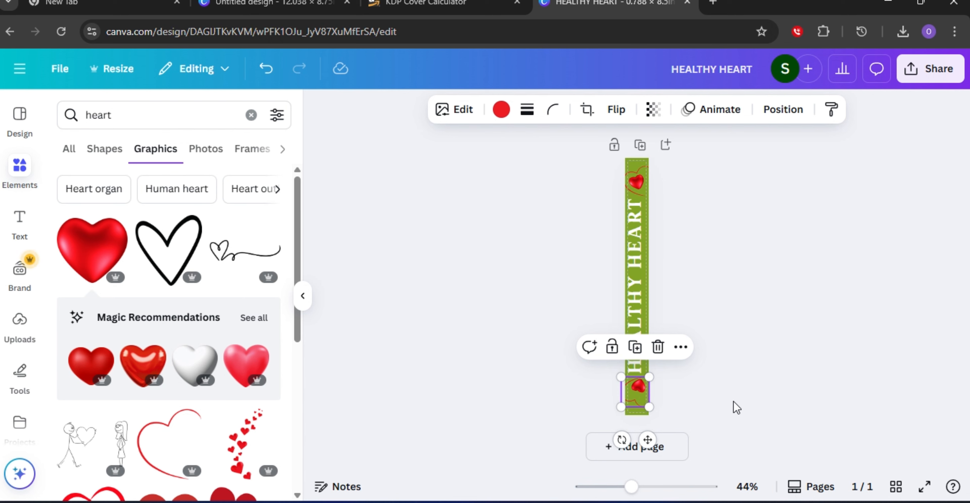
click(611, 391)
click(638, 391)
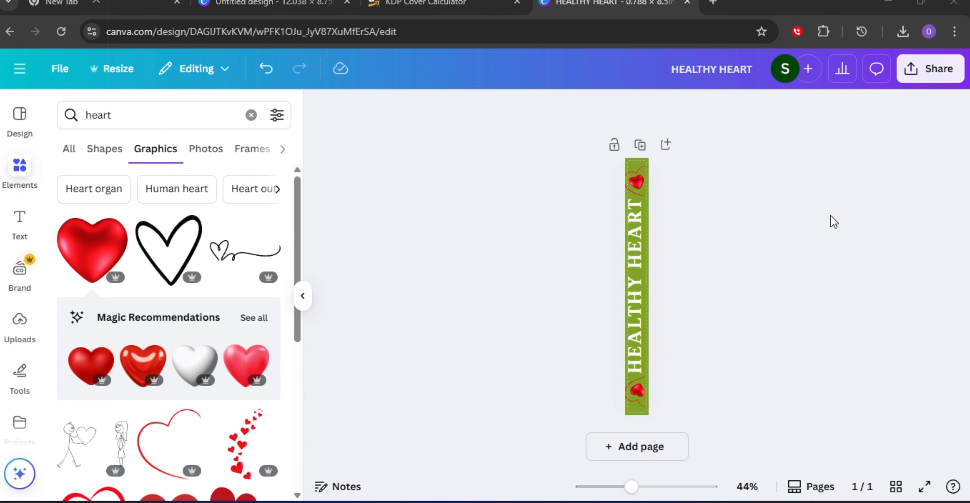
Download the spine design as a JPG with quality set to 100.
click(924, 74)
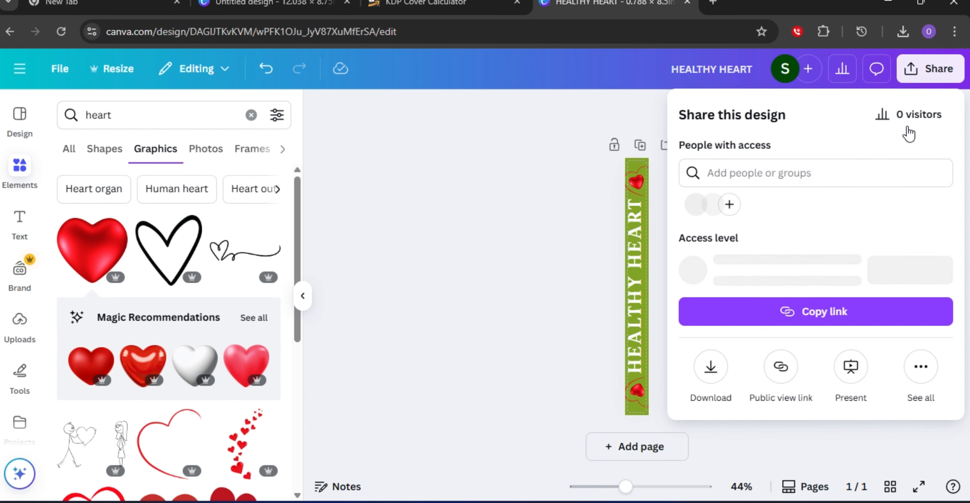
click(710, 368)
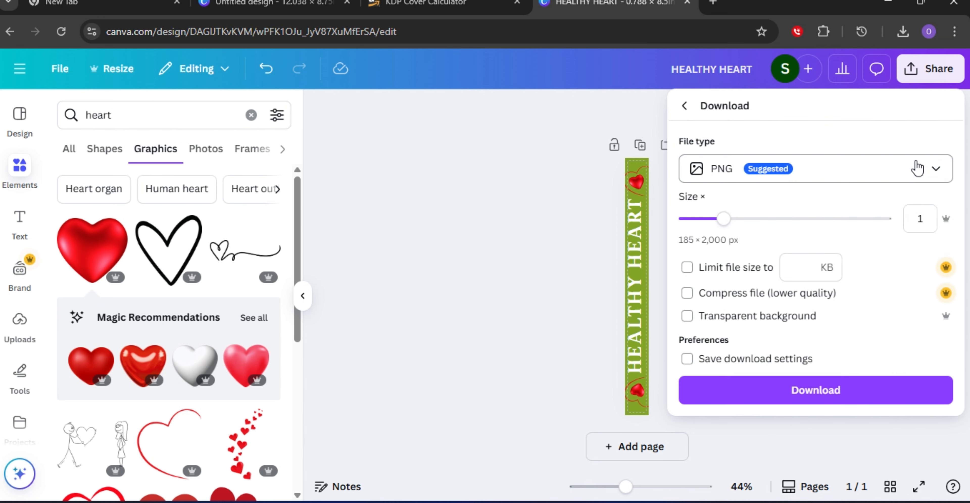
click(916, 176)
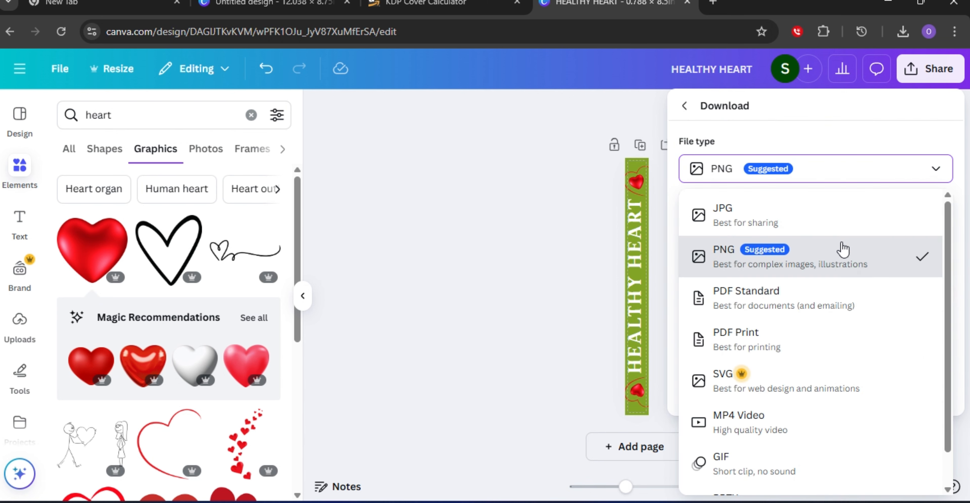
click(753, 219)
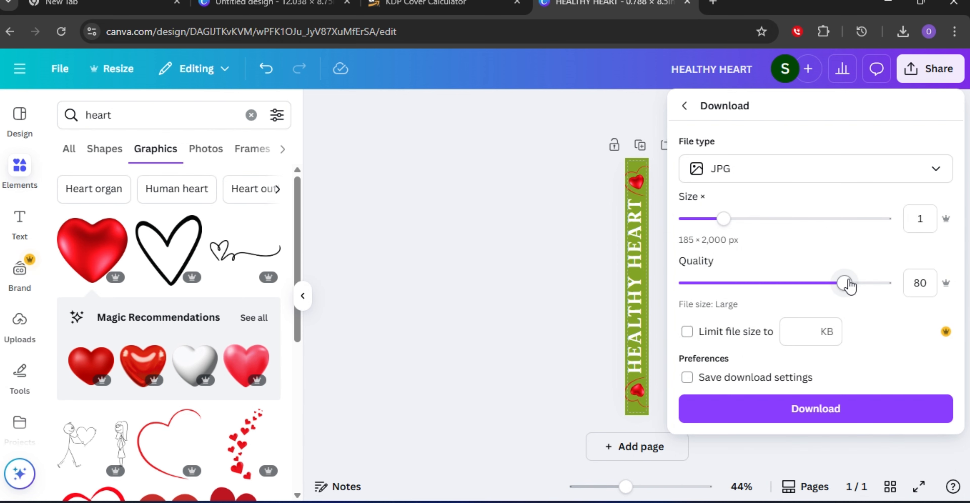
drag(845, 283, 885, 283)
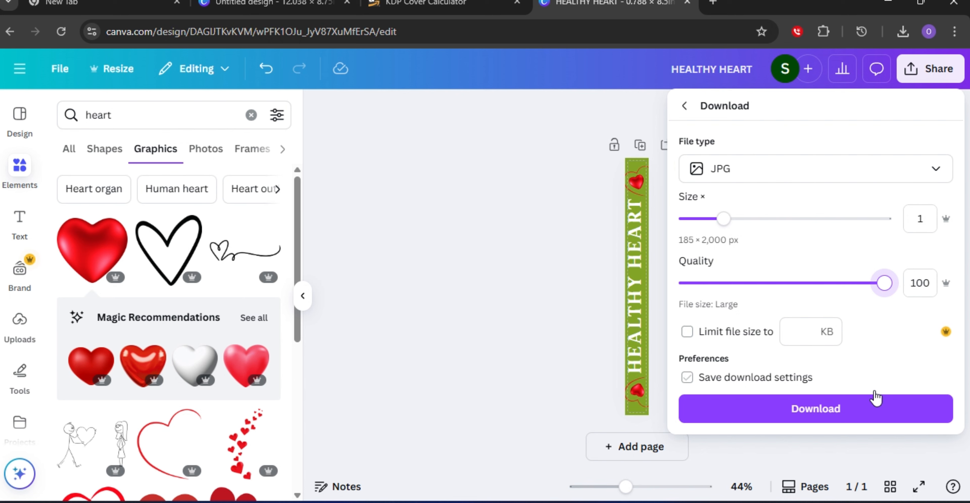
click(770, 410)
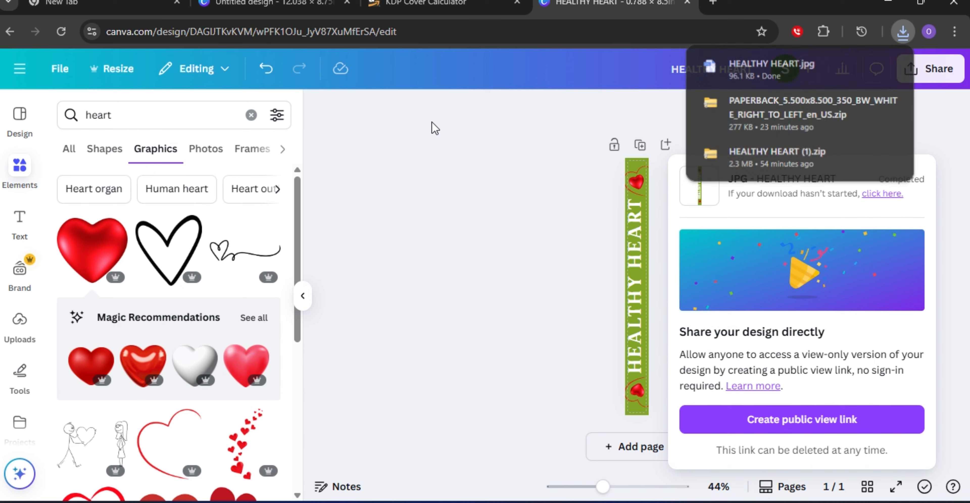
Upload the downloaded HEALTHY HEART spine image into the full cover design and add it to the page.
click(261, 5)
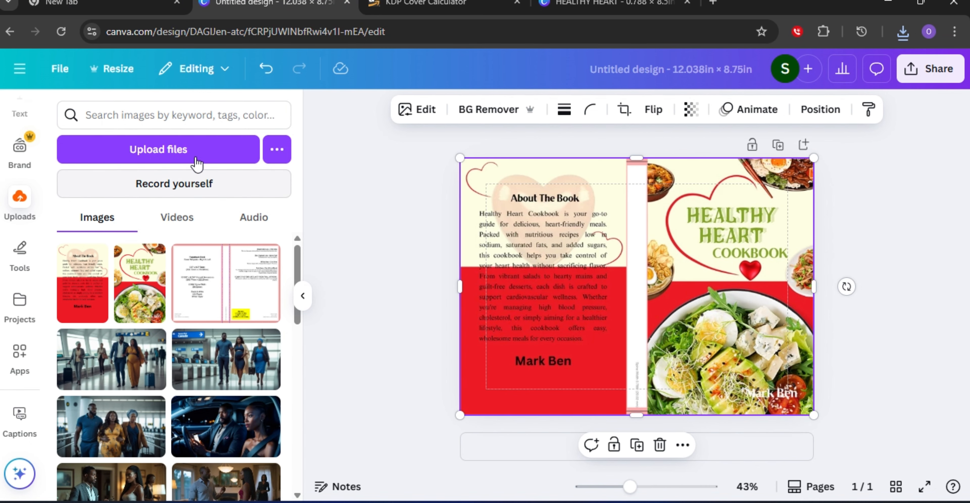
click(206, 149)
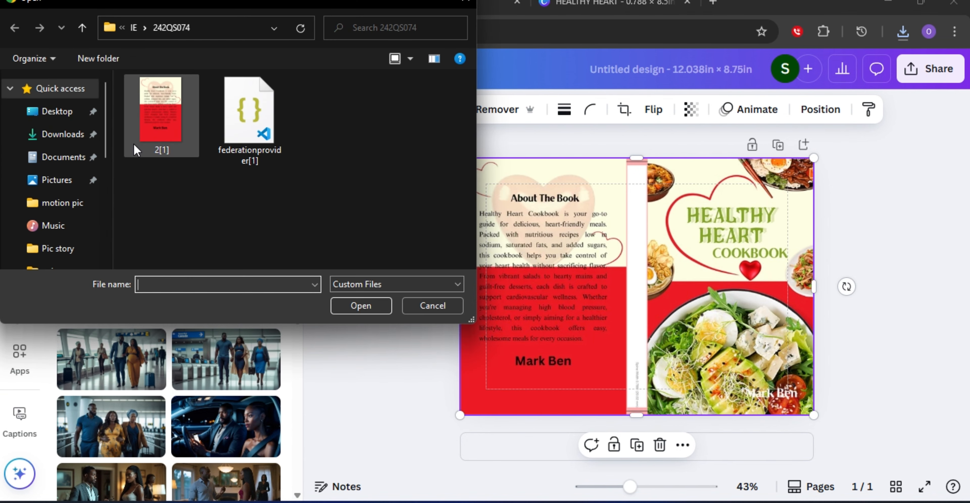
click(62, 134)
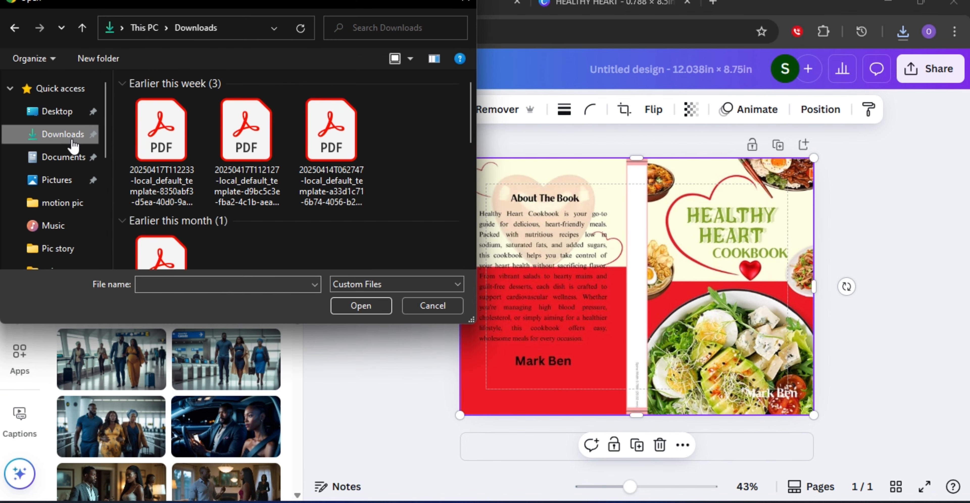
click(169, 151)
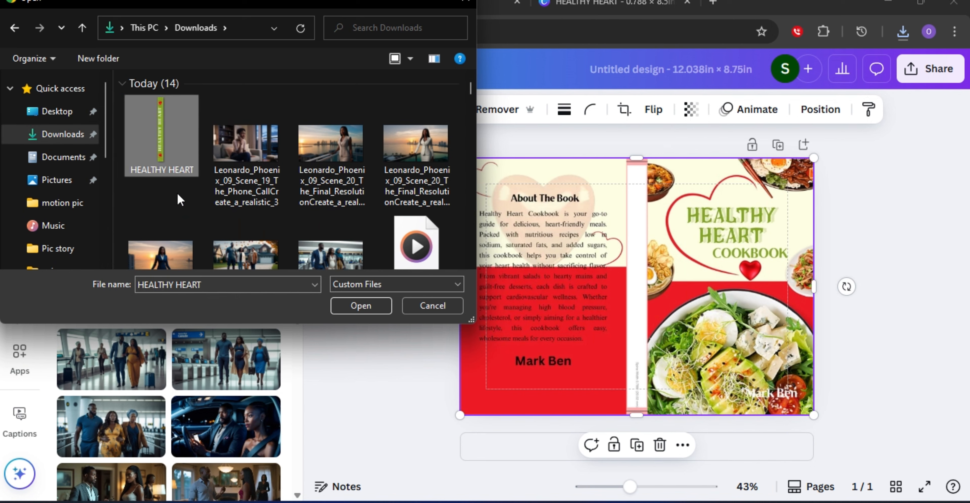
click(367, 311)
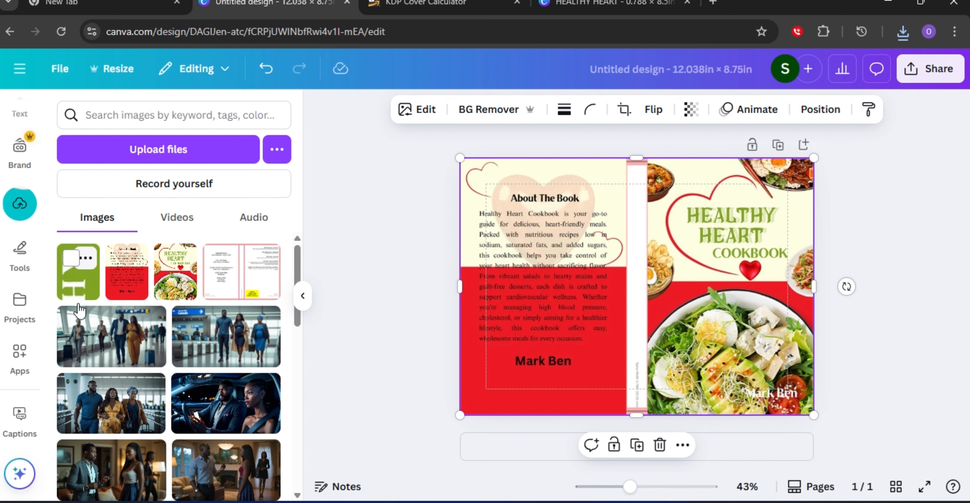
click(77, 285)
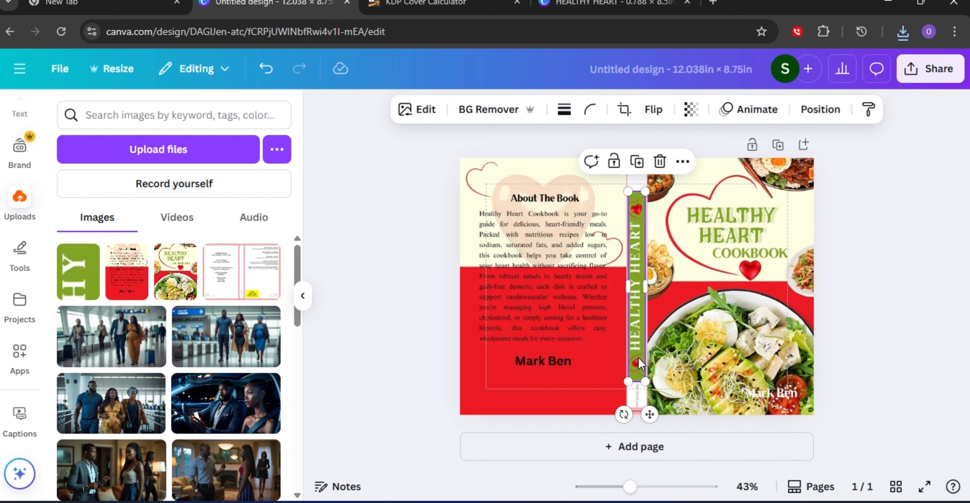
Resize and position the spine image to fill the spine strip between the back and front covers.
mouse_move(650, 417)
mouse_down()
mouse_move(651, 390)
mouse_move(649, 399)
mouse_up()
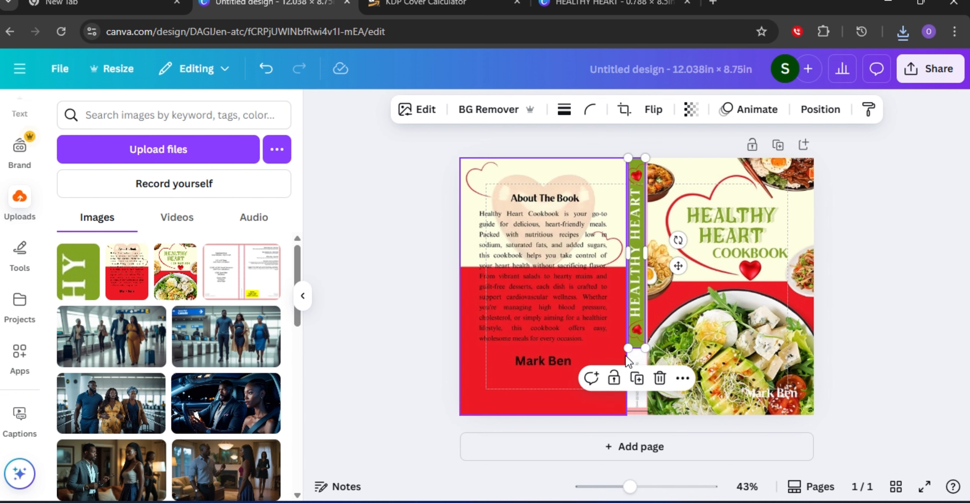
drag(625, 346, 628, 412)
drag(675, 299, 678, 299)
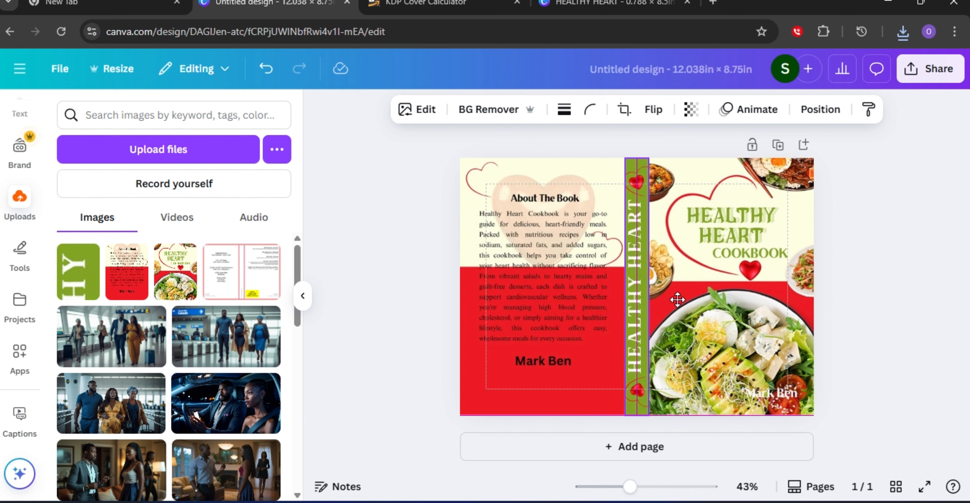
click(915, 354)
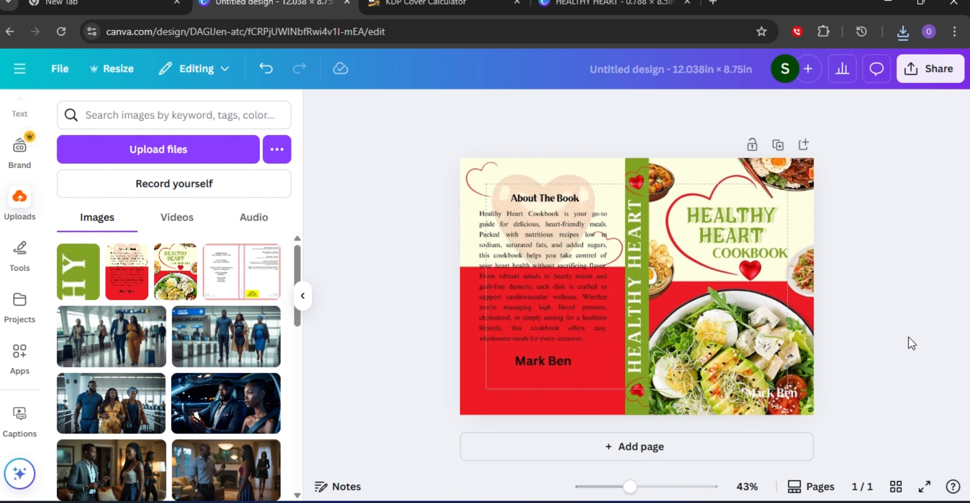
Preview the full wrap cover in full screen.
click(634, 314)
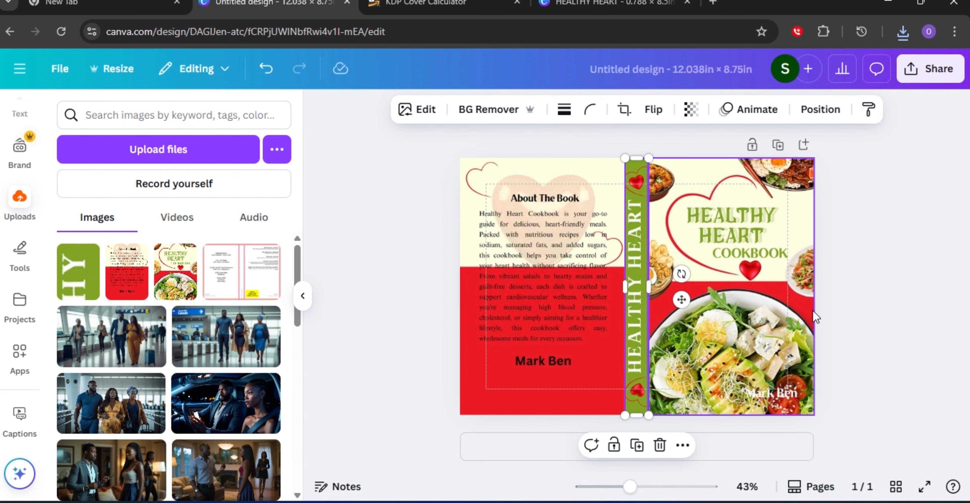
click(862, 307)
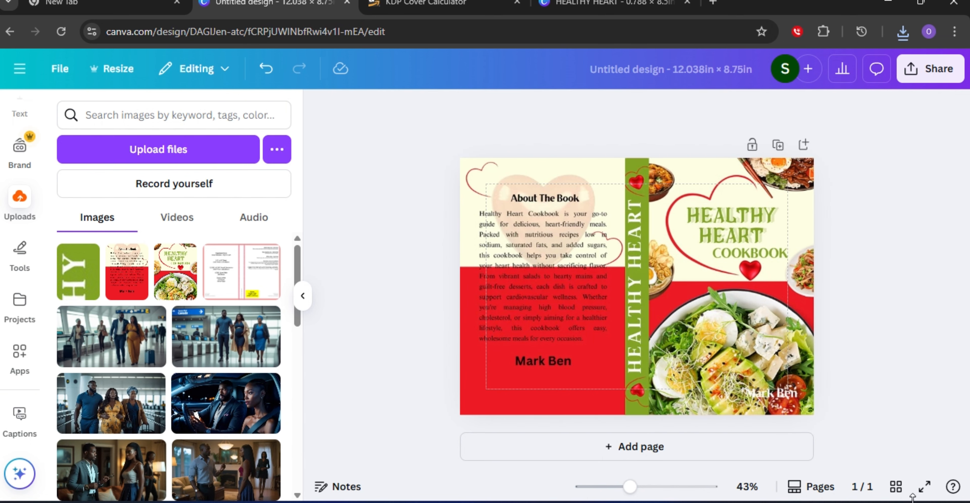
click(925, 487)
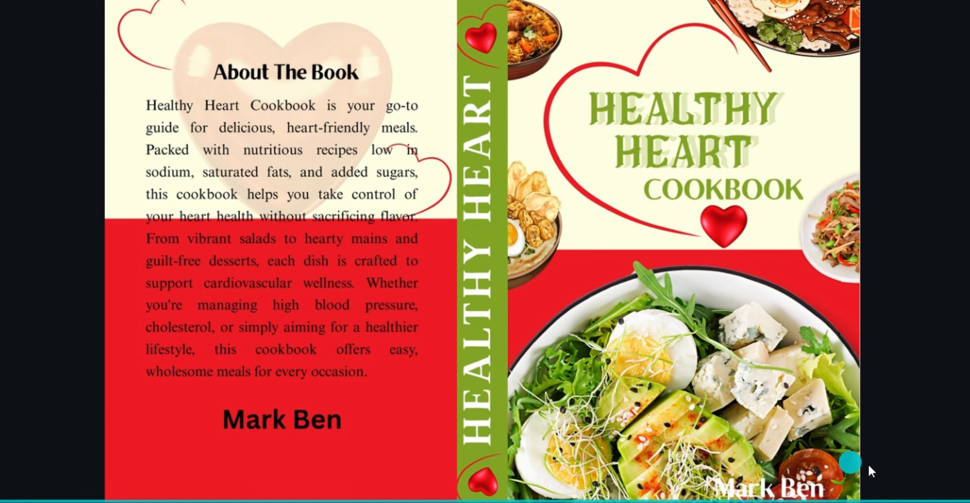
click(930, 493)
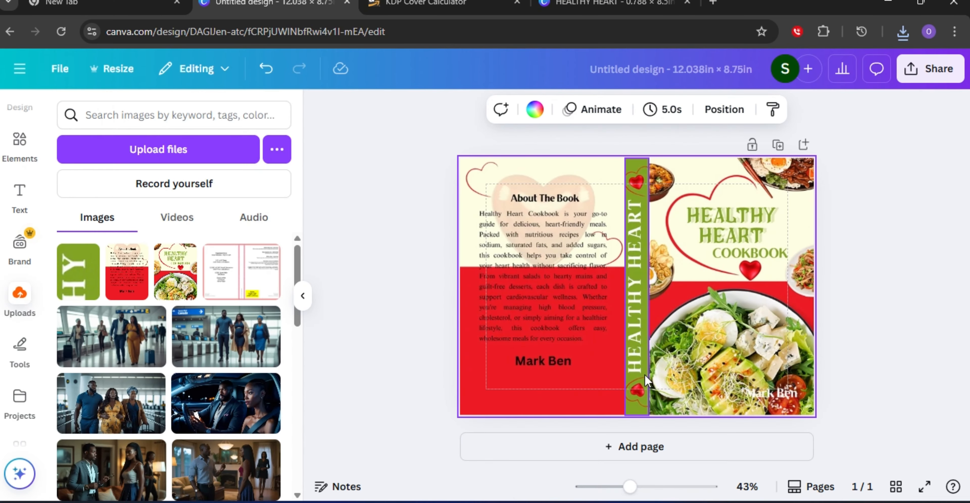
Stretch the front cover image's bottom-right corner slightly to meet the page edge.
click(757, 303)
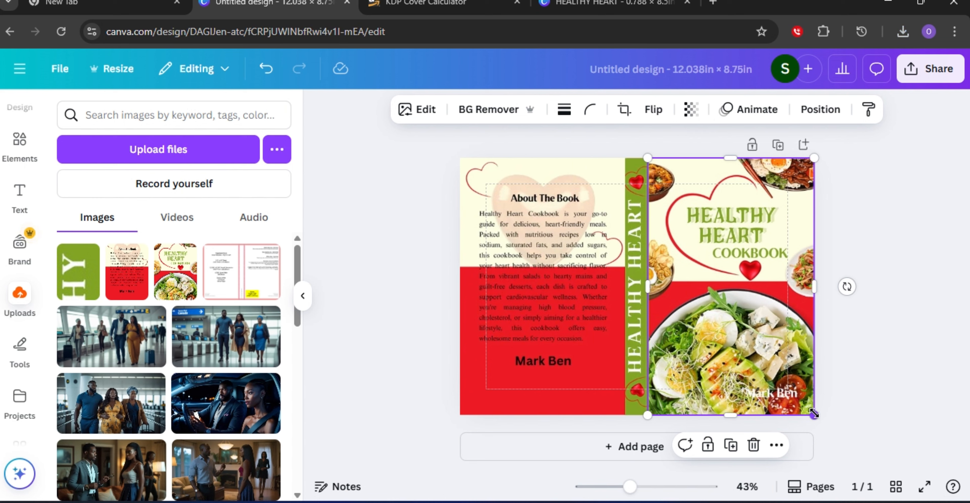
drag(815, 414, 814, 416)
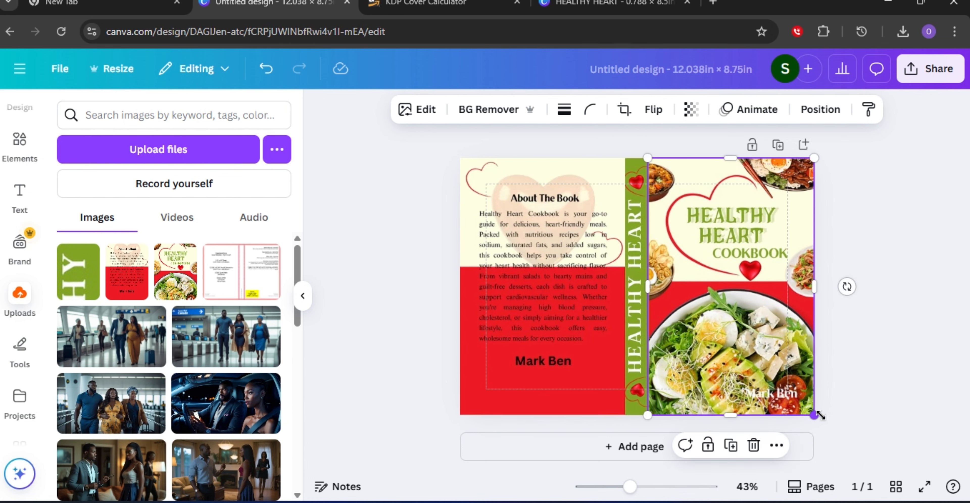
click(912, 376)
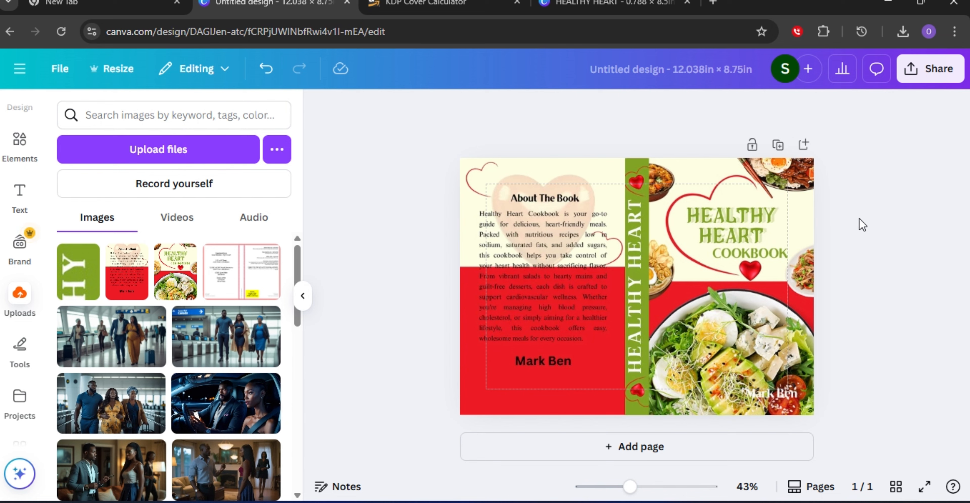
Check the cover dimensions and book settings in the KDP Cover Calculator.
click(425, 5)
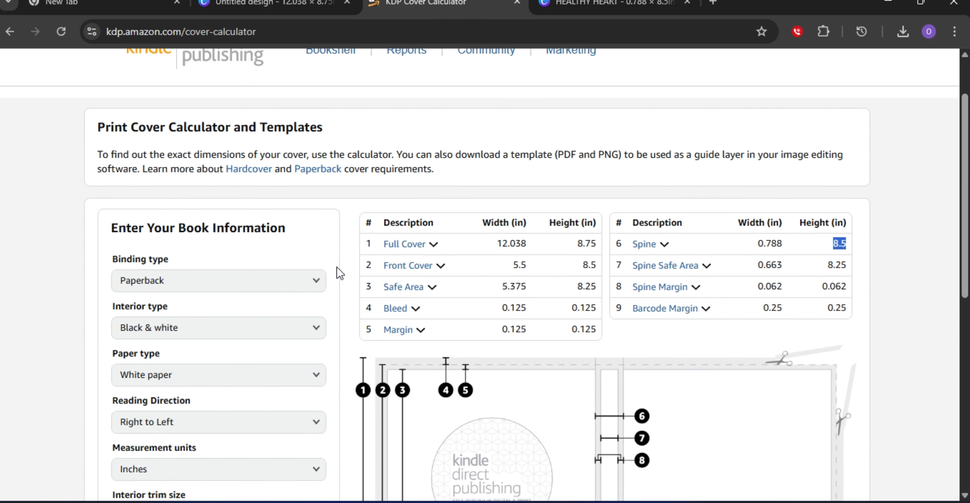
scroll(336, 267, down, 3)
click(316, 138)
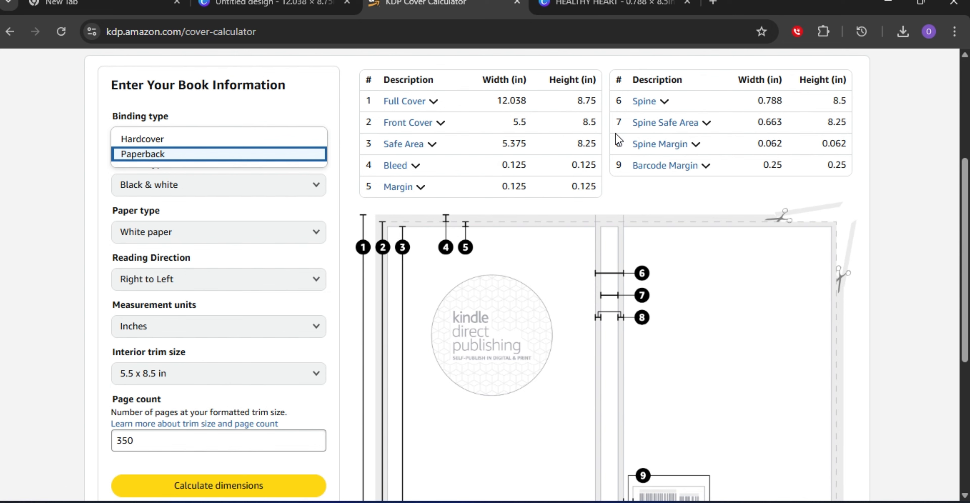
mouse_move(705, 130)
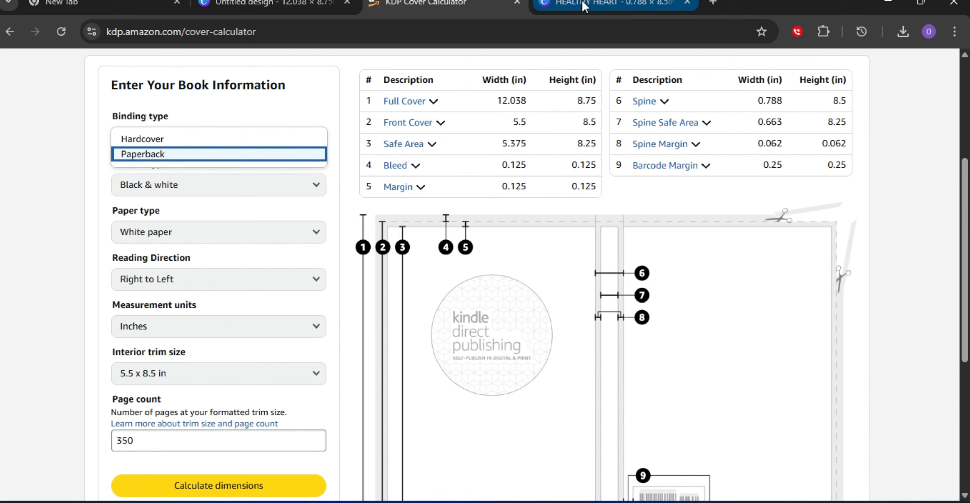
Download the full cover as a PDF Print file, then close the opened PDF and the download panel.
click(271, 8)
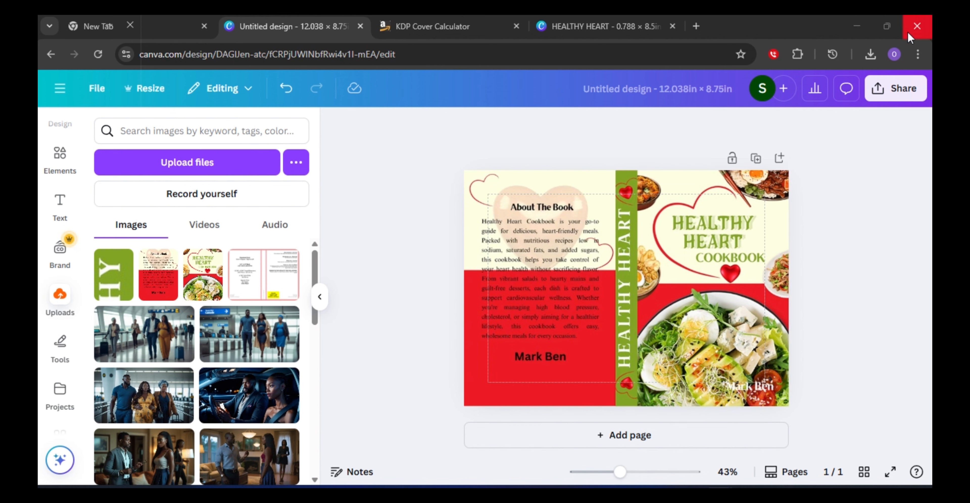
click(900, 90)
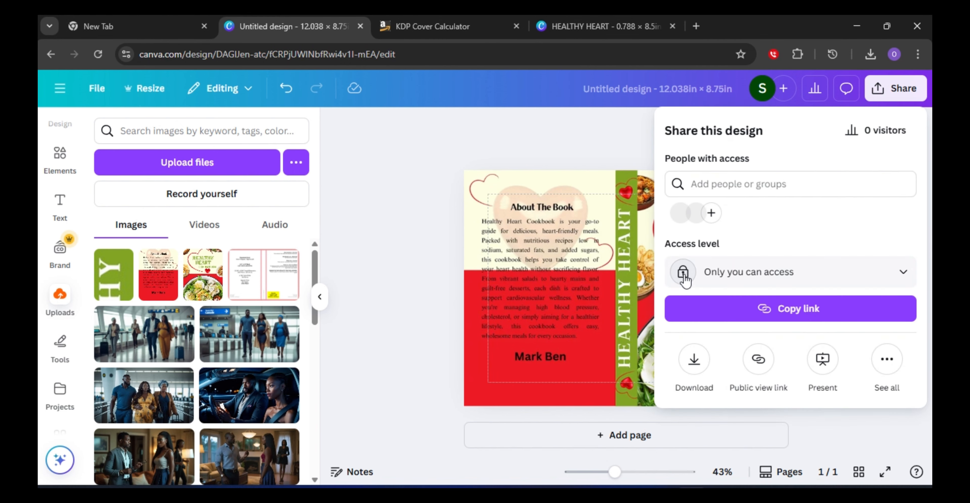
click(693, 360)
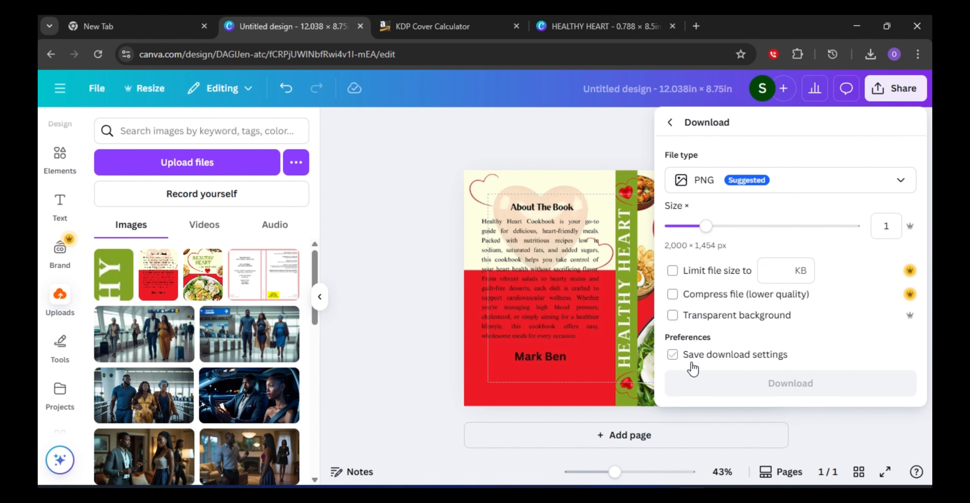
click(891, 188)
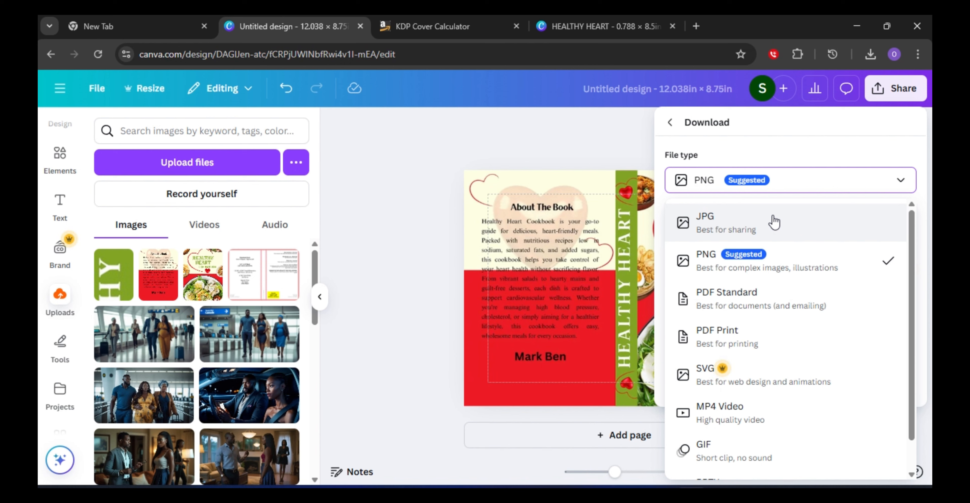
click(789, 336)
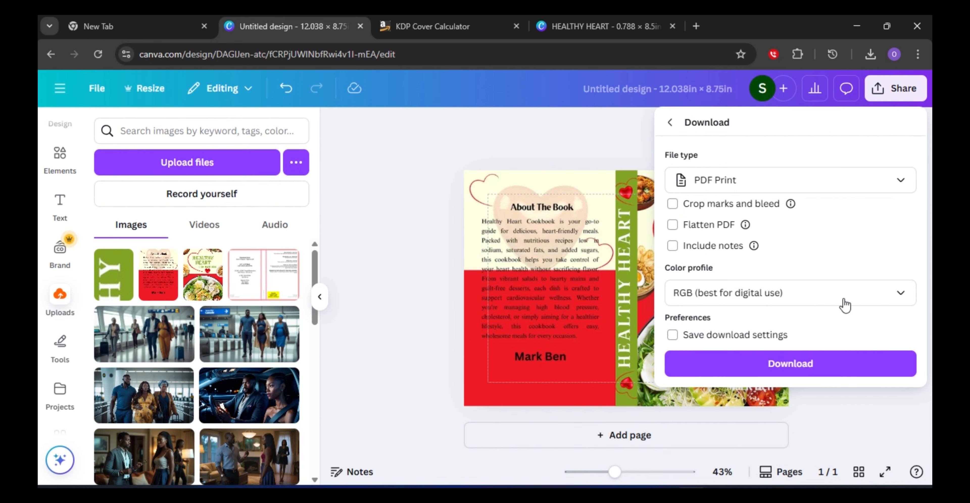
click(755, 371)
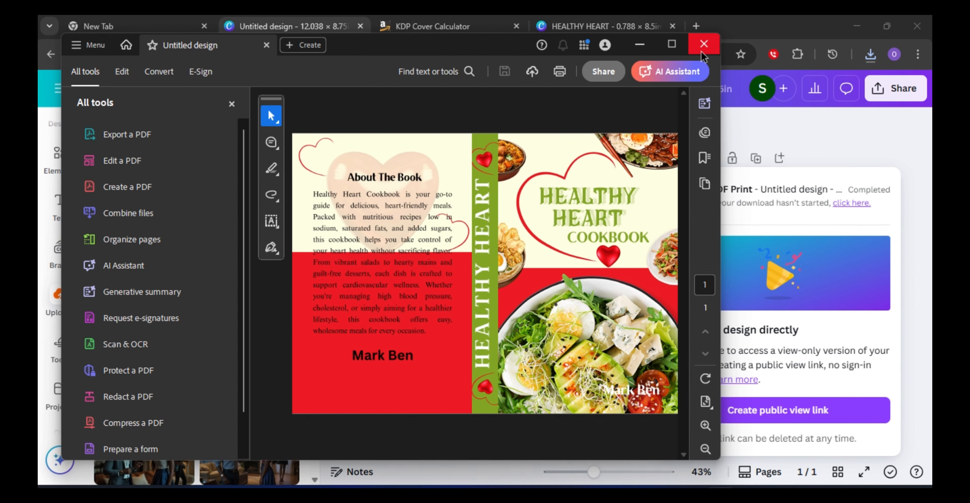
click(704, 46)
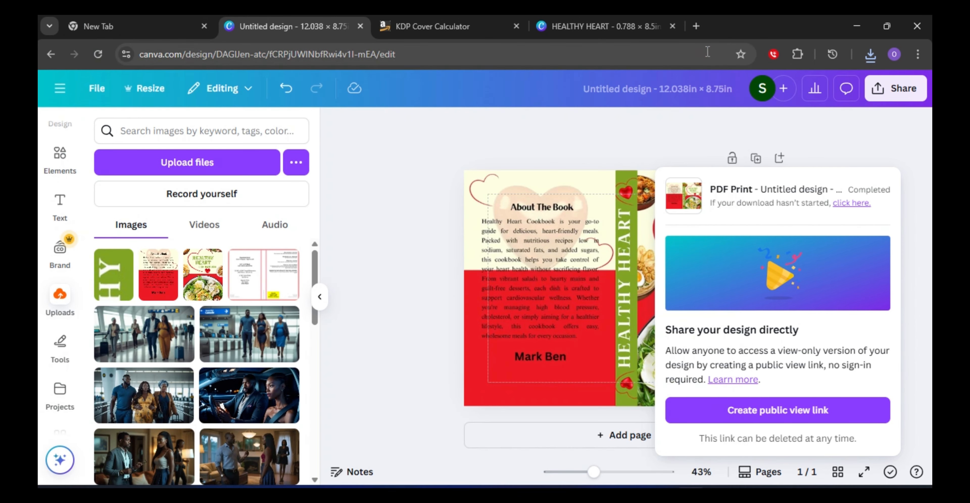
click(885, 130)
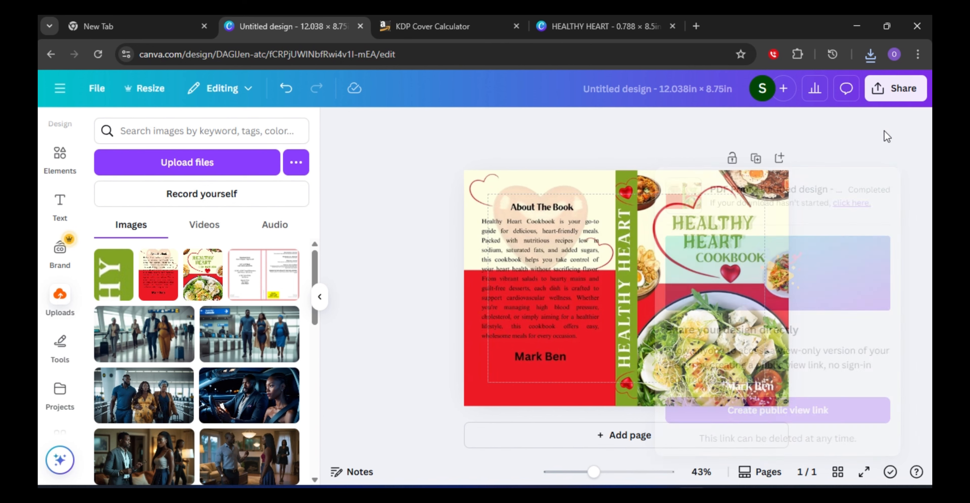